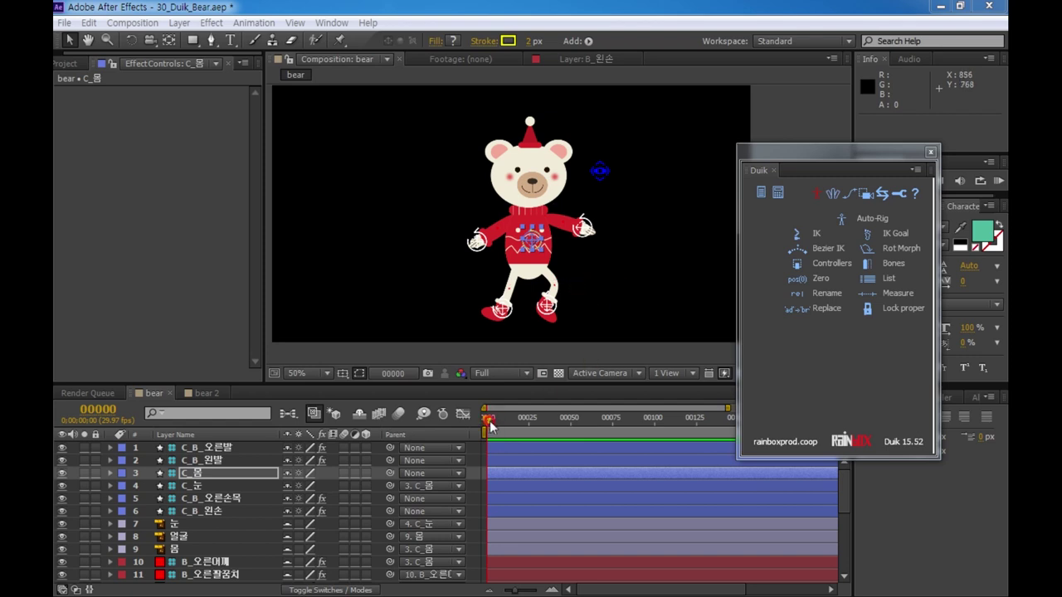
- Maximize the bear composition view and set its magnification to Fit
drag(601, 286, 577, 282)
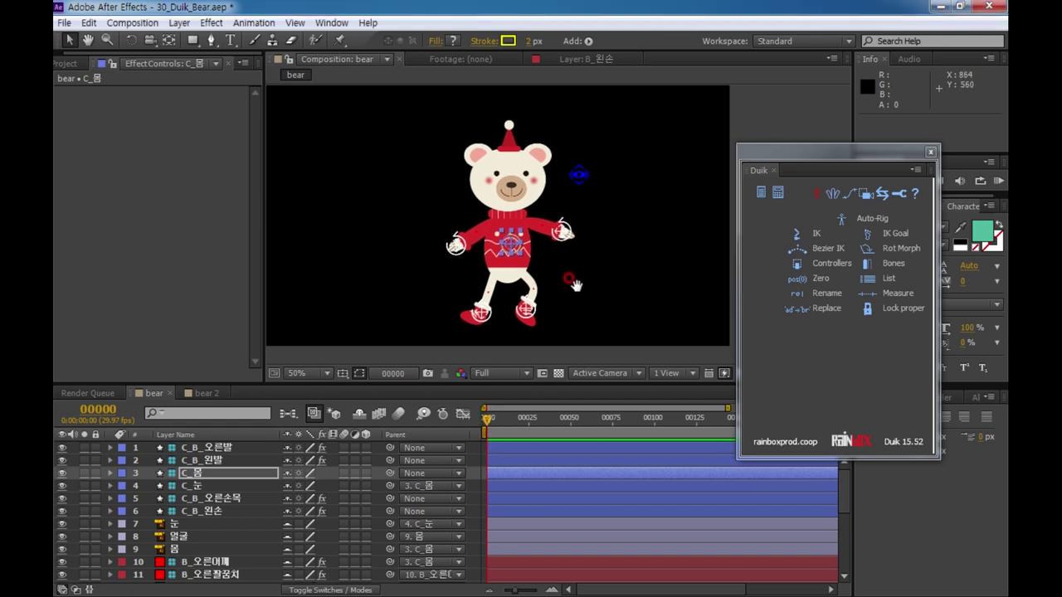
click(504, 266)
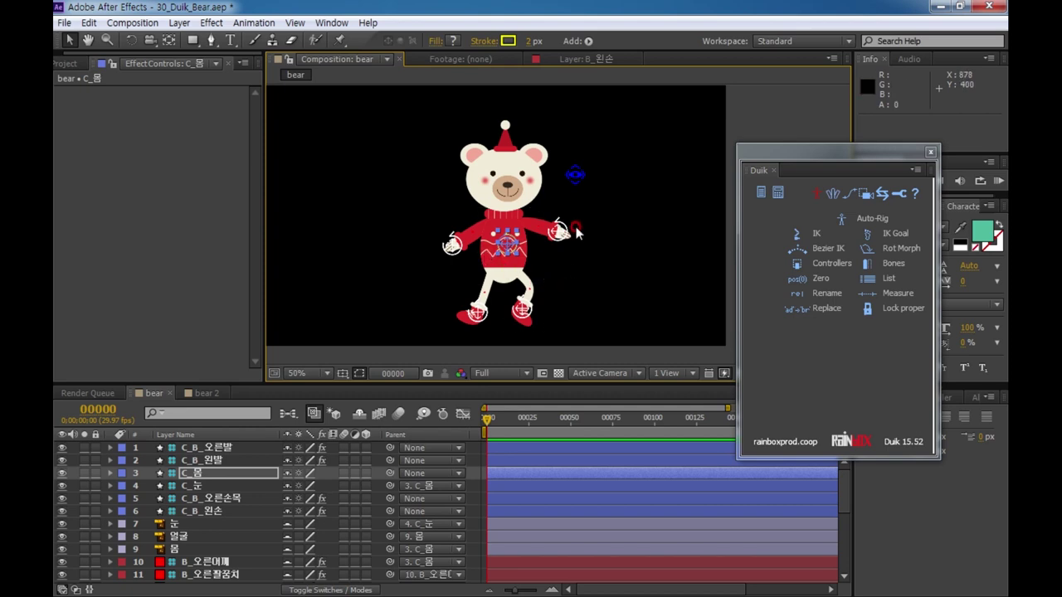
click(457, 253)
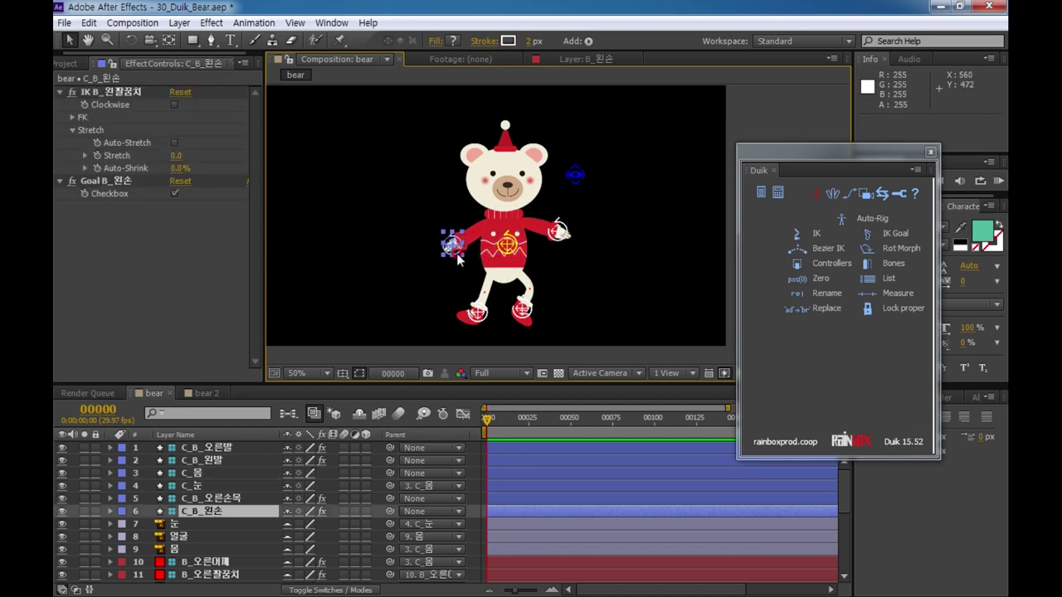
key(grave)
click(106, 589)
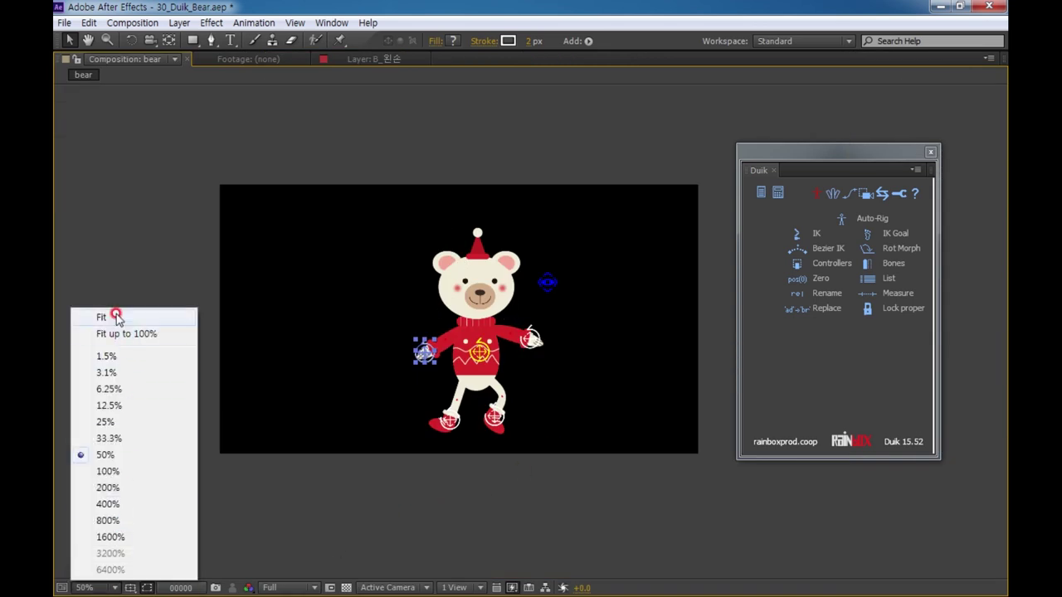
click(113, 310)
- Pose the rigged bear by repositioning its hand, foot and body controllers so the arms spread and the legs straighten
drag(477, 412, 462, 330)
mouse_move(584, 404)
mouse_down()
mouse_move(539, 404)
mouse_move(585, 412)
mouse_up()
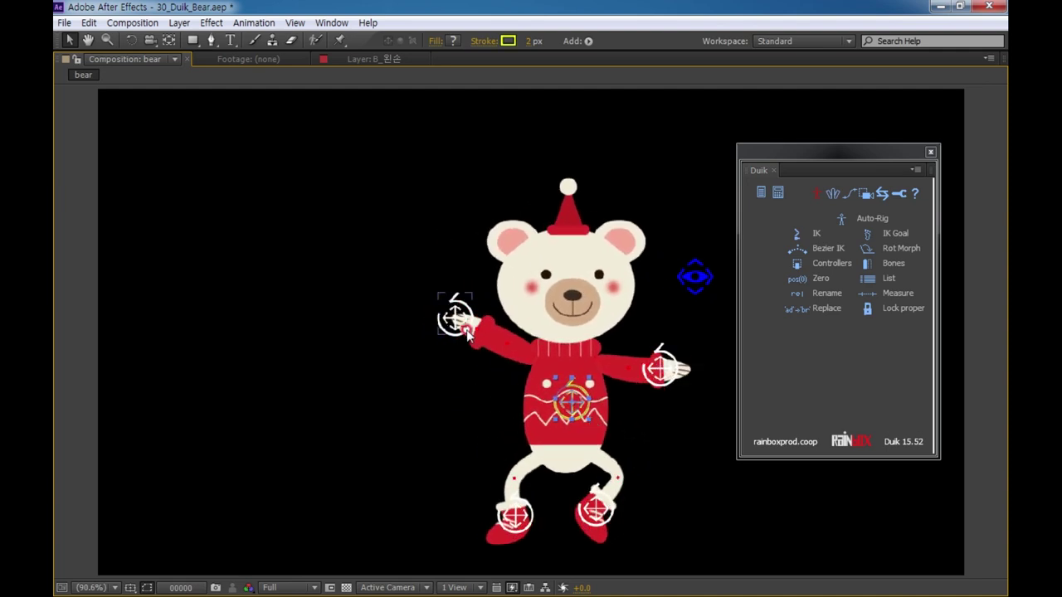
drag(456, 318, 457, 330)
drag(601, 514, 627, 522)
drag(514, 516, 554, 517)
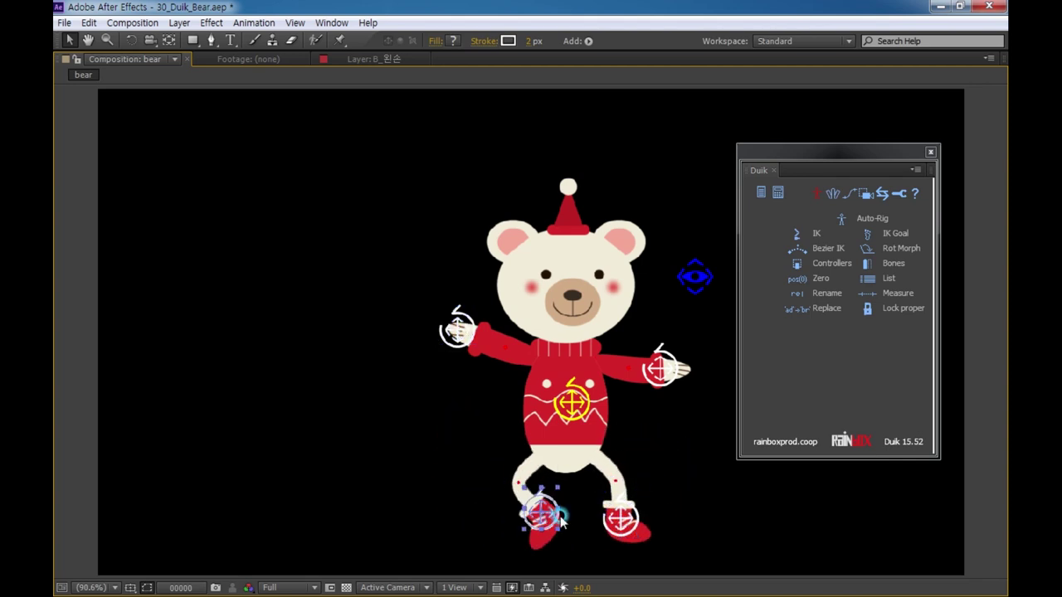
drag(676, 349, 677, 296)
drag(583, 412, 578, 383)
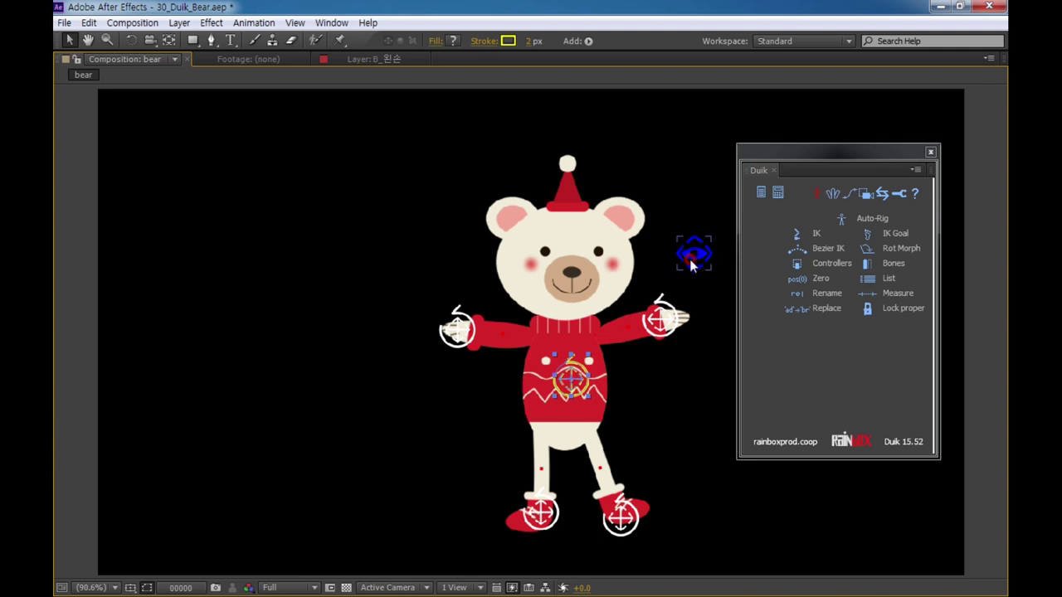
- Shift the bear's facial features and torso by alternately repositioning the blue eye controller and the yellow body controller
drag(604, 289, 557, 282)
scroll(564, 284, up, 1)
drag(645, 271, 577, 253)
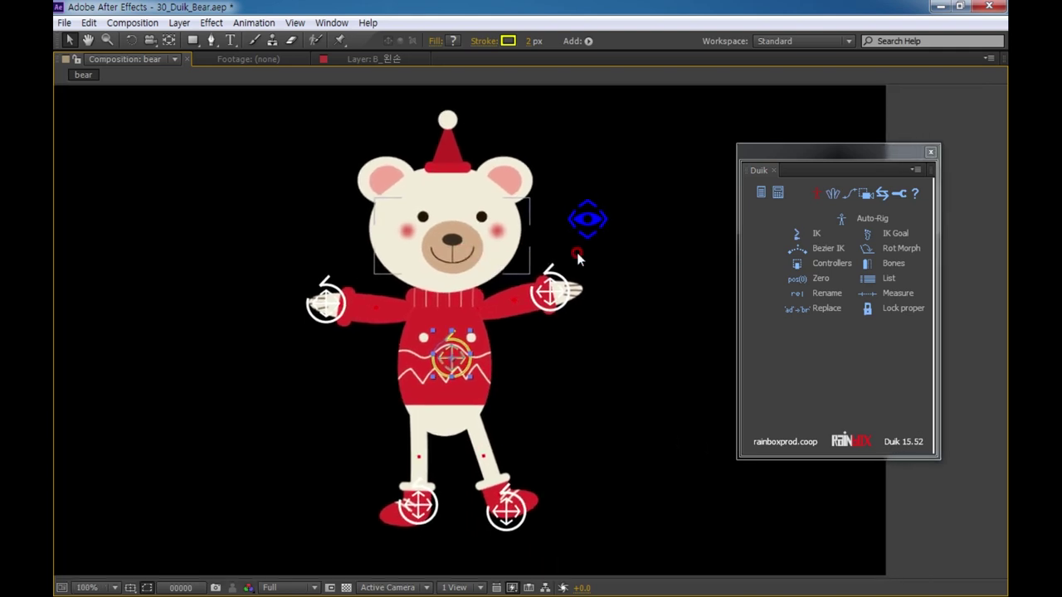
mouse_move(596, 218)
mouse_down()
mouse_move(623, 210)
mouse_move(596, 214)
mouse_move(603, 226)
mouse_move(592, 231)
mouse_move(610, 228)
mouse_move(601, 228)
mouse_up()
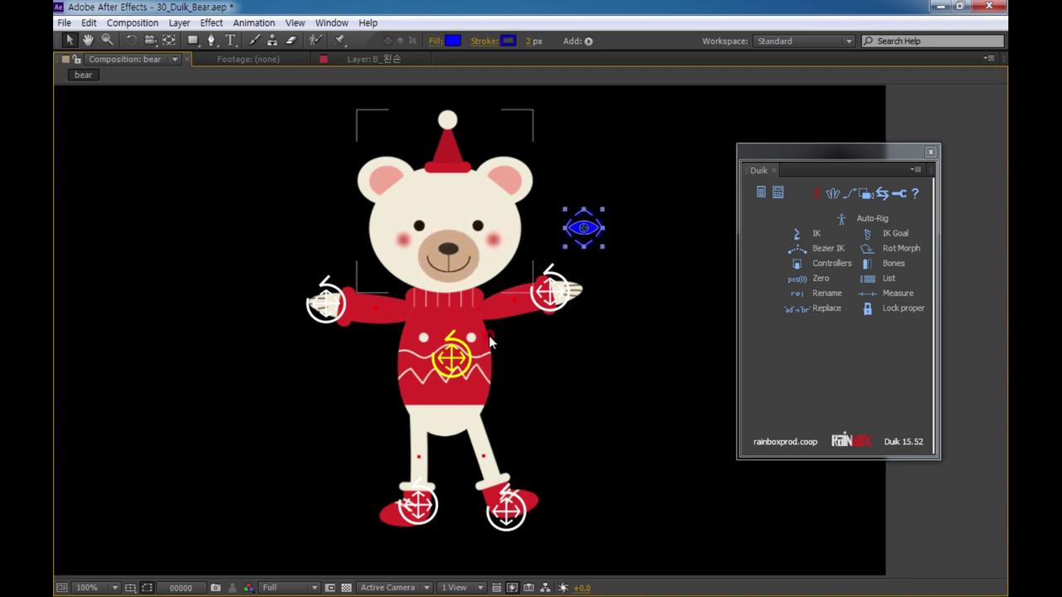
drag(453, 356, 438, 363)
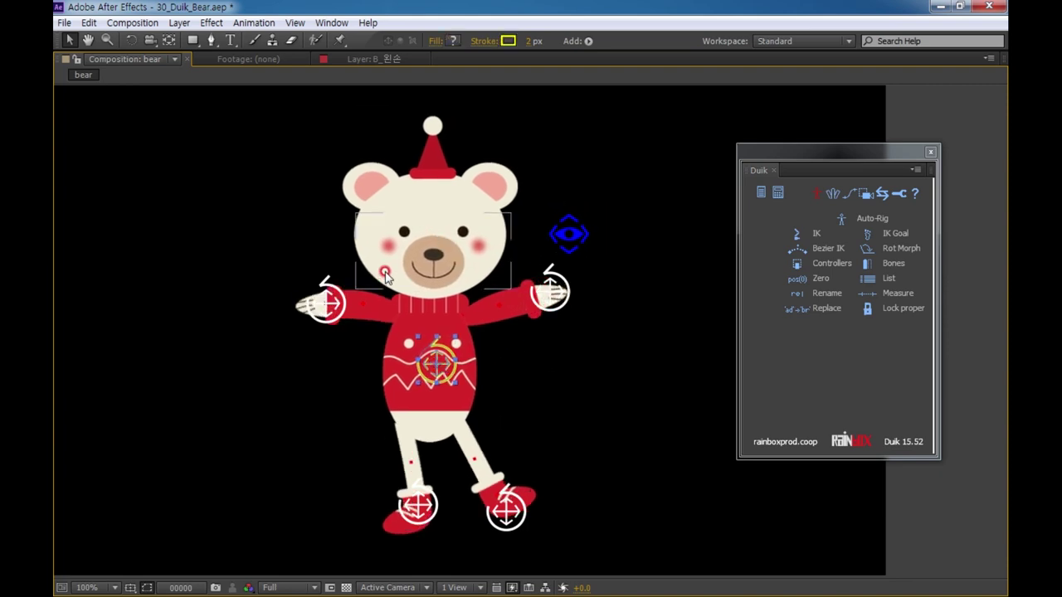
mouse_move(569, 235)
mouse_down()
mouse_move(581, 235)
mouse_move(560, 240)
mouse_up()
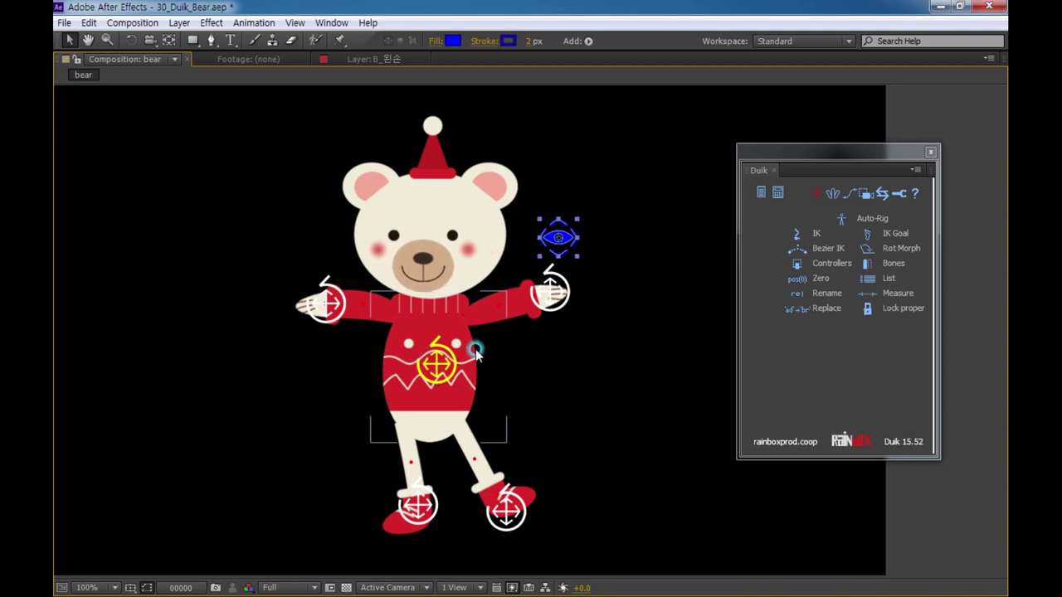
drag(437, 359, 442, 371)
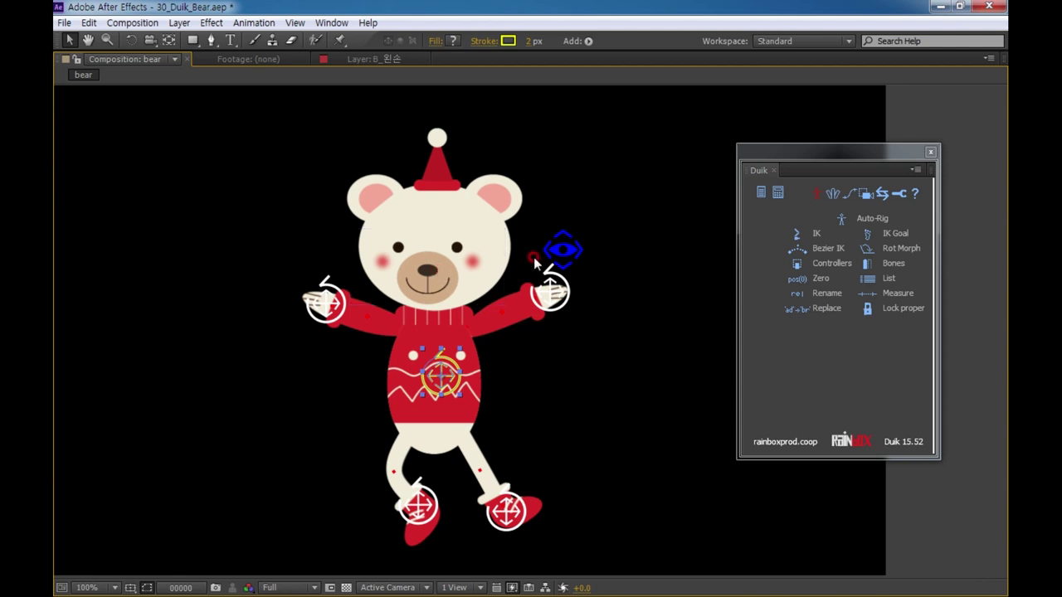
drag(557, 247, 549, 248)
drag(448, 371, 472, 356)
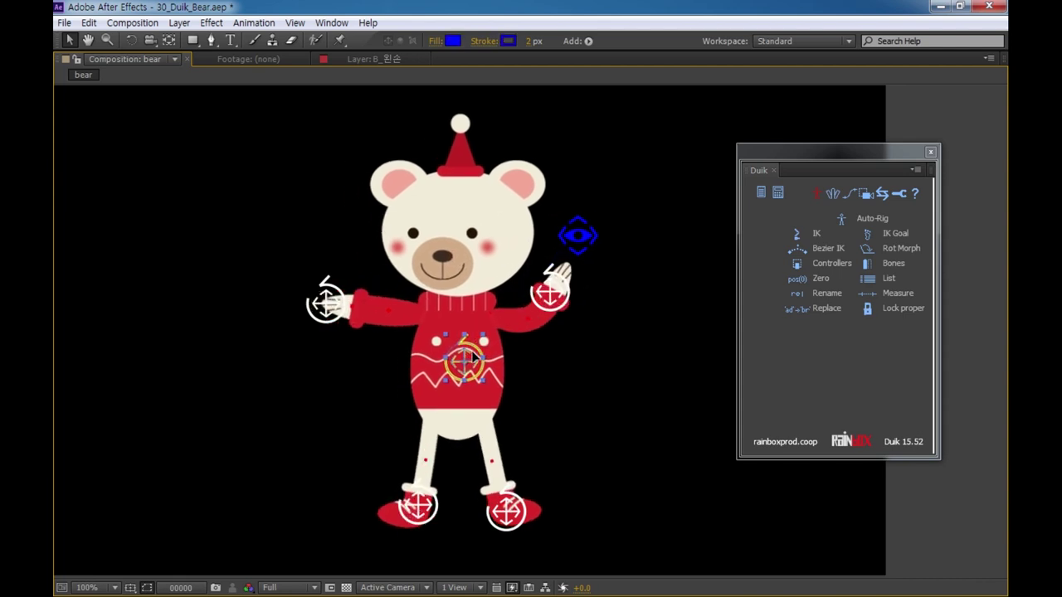
drag(576, 238, 597, 225)
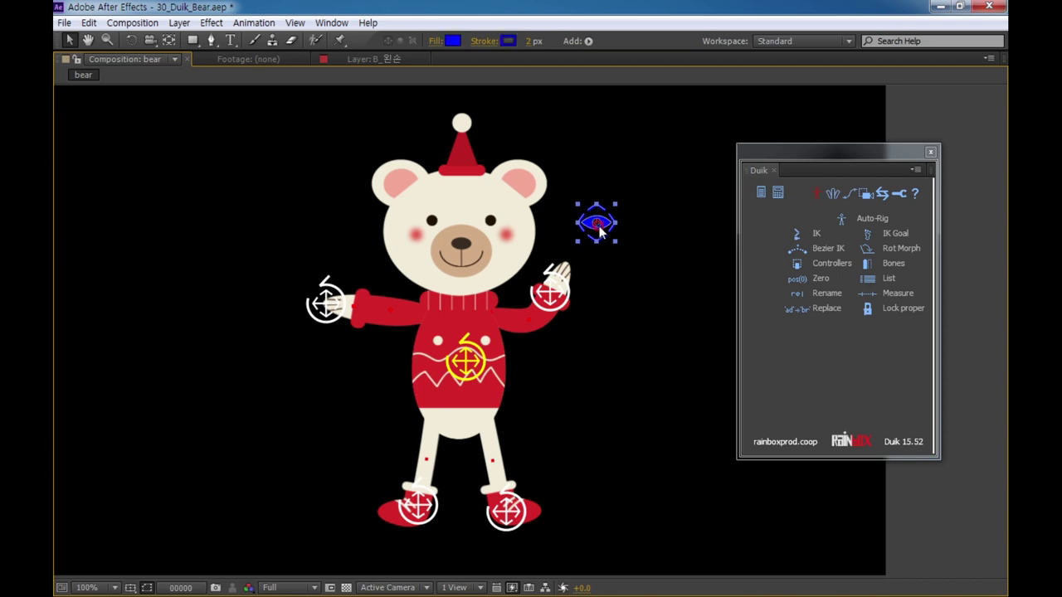
- Import bear.ai as a Composition with Layer Size footage dimensions and open the new composition
key(grave)
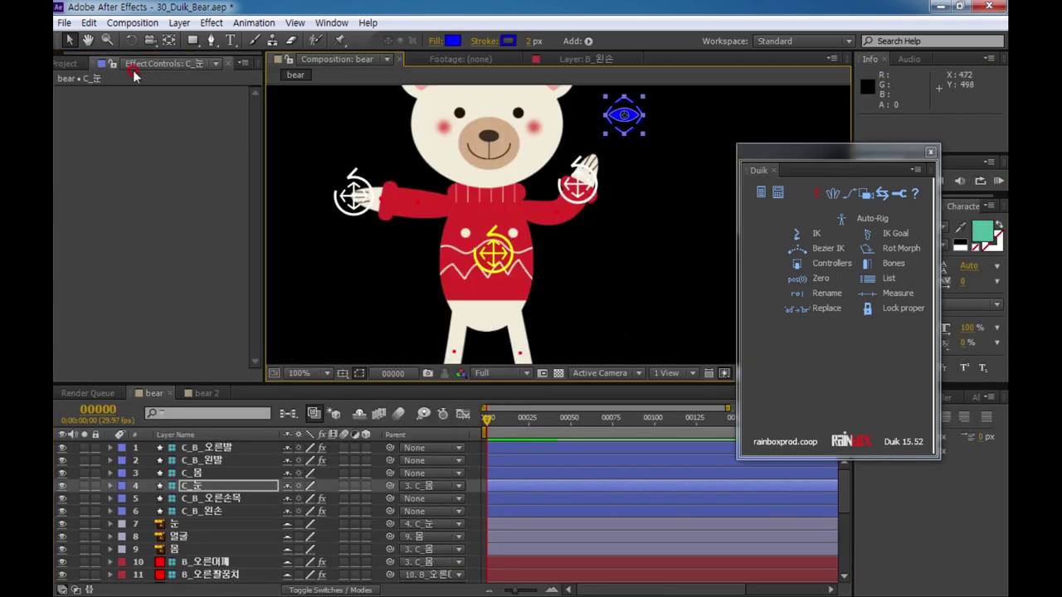
click(70, 64)
double_click(185, 294)
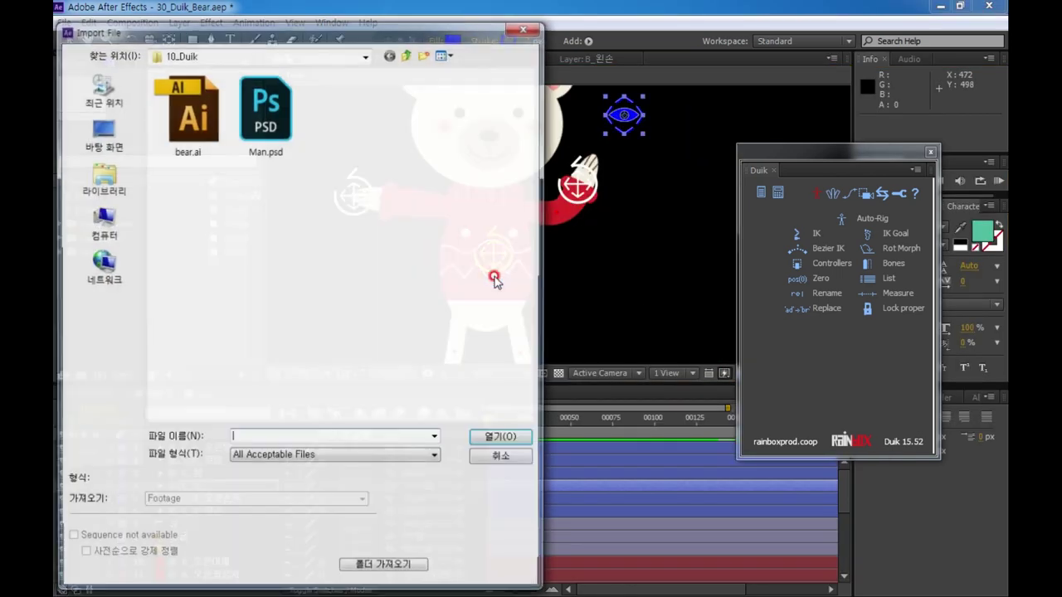
click(186, 112)
click(476, 439)
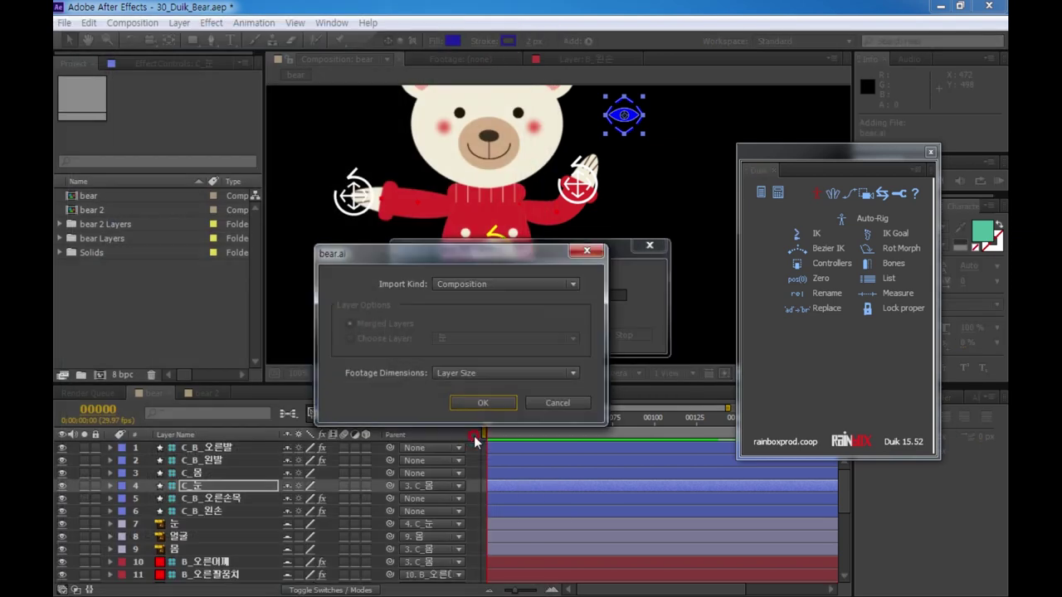
click(485, 403)
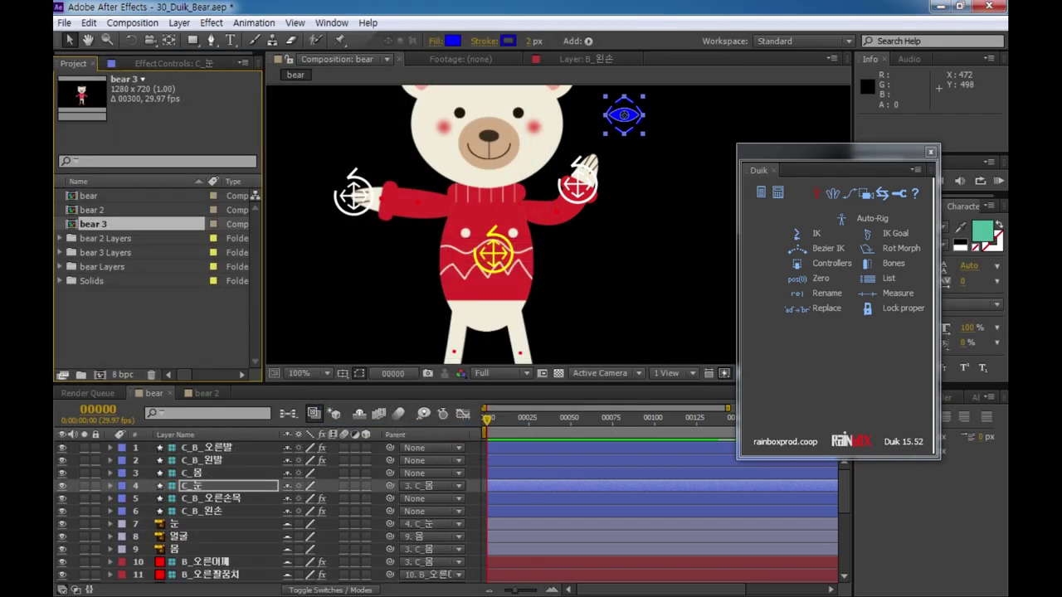
double_click(70, 224)
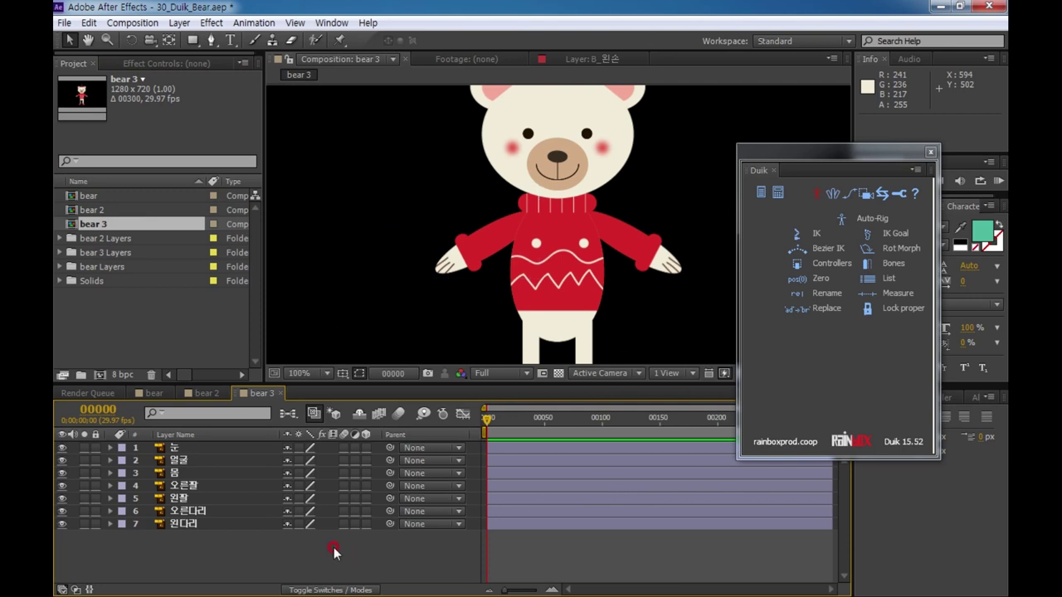
scroll(556, 278, down, 2)
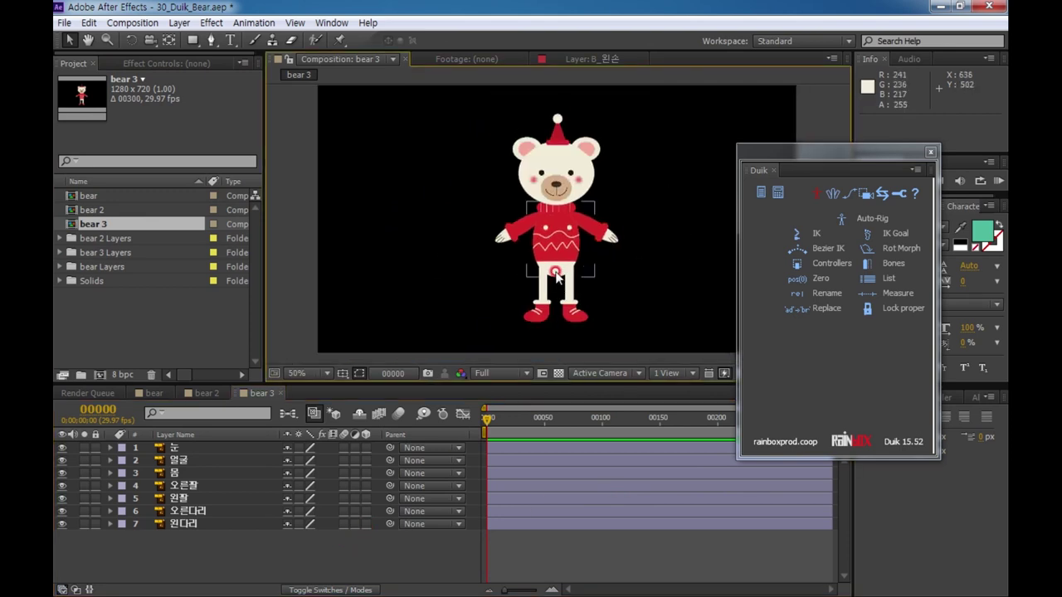
- Check which part of the bear each layer holds, from the eyes, face and body to the arms and legs
click(176, 448)
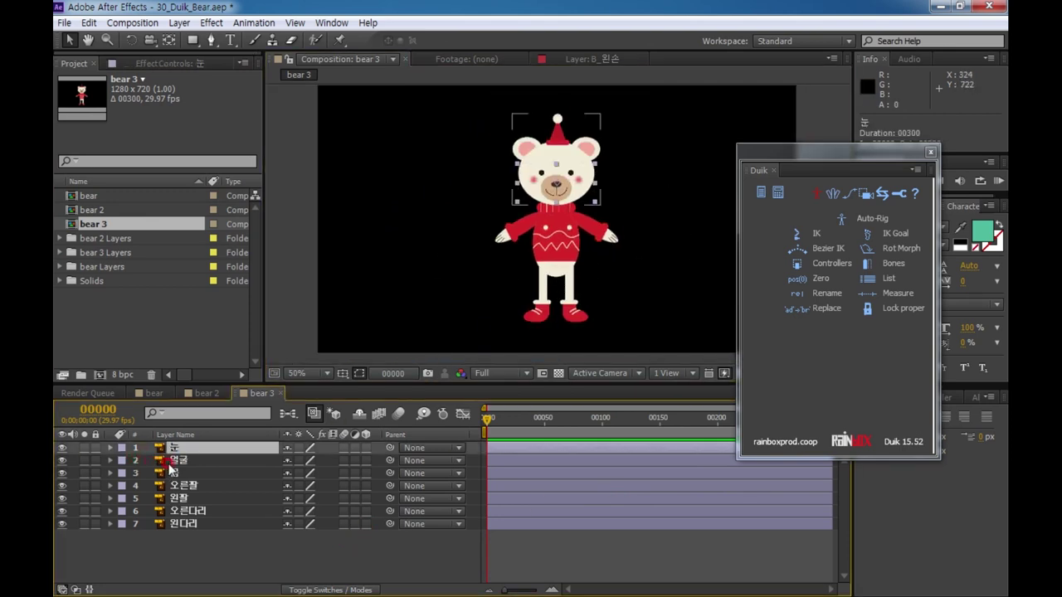
click(172, 461)
click(183, 473)
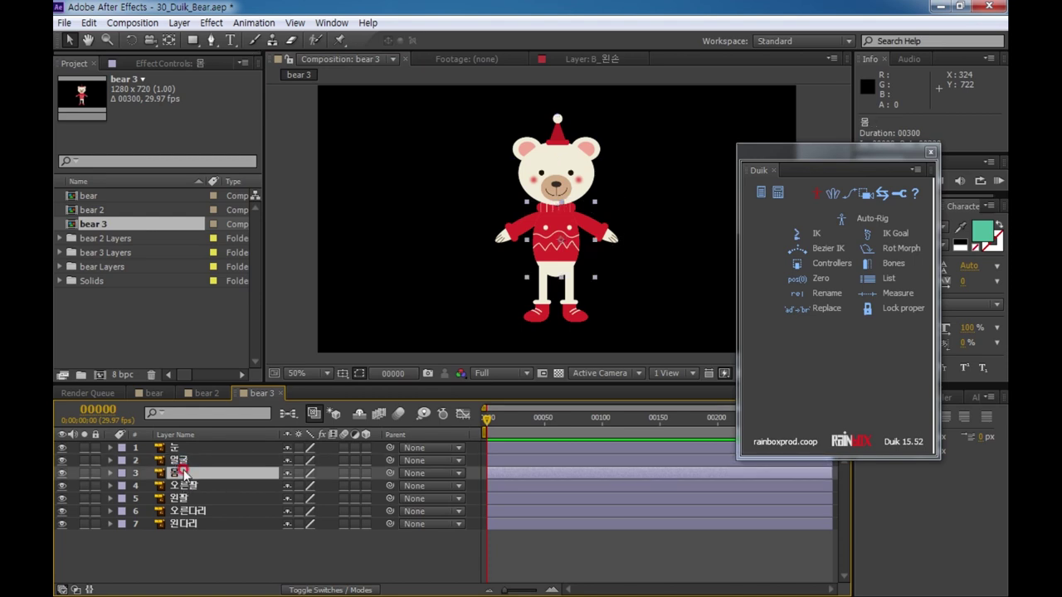
click(184, 486)
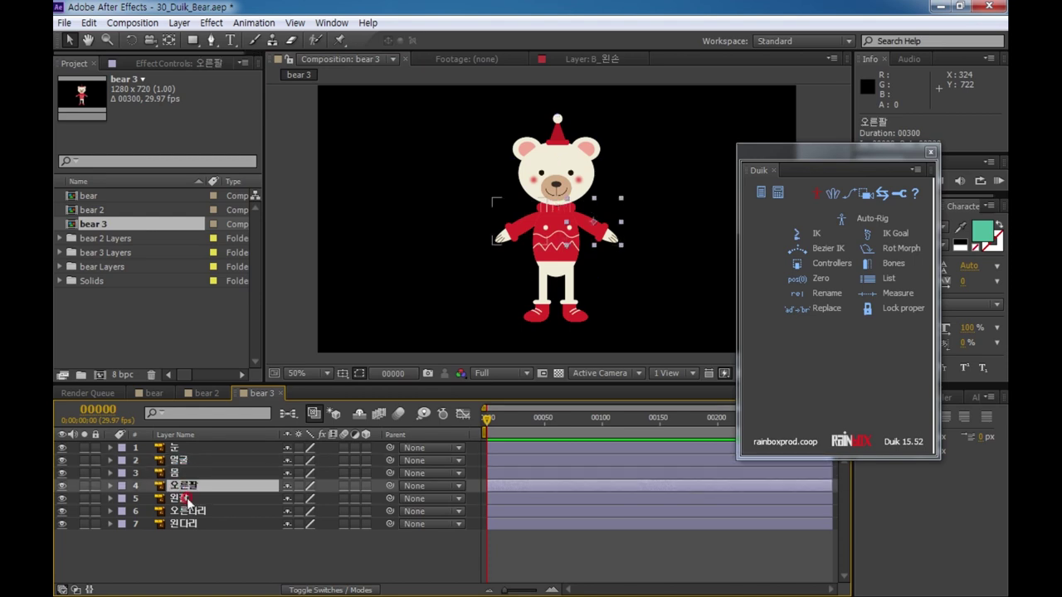
click(189, 512)
- Move the left arm layer's (왼팔) anchor point to the shoulder with the Pan Behind tool, by about 59, -14
click(191, 498)
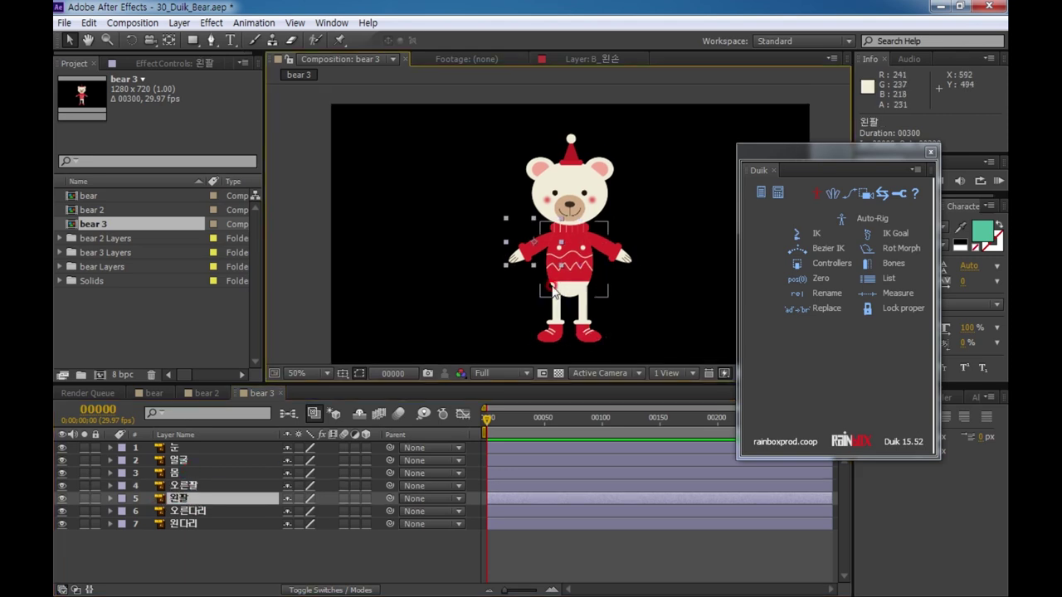
scroll(554, 292, up, 4)
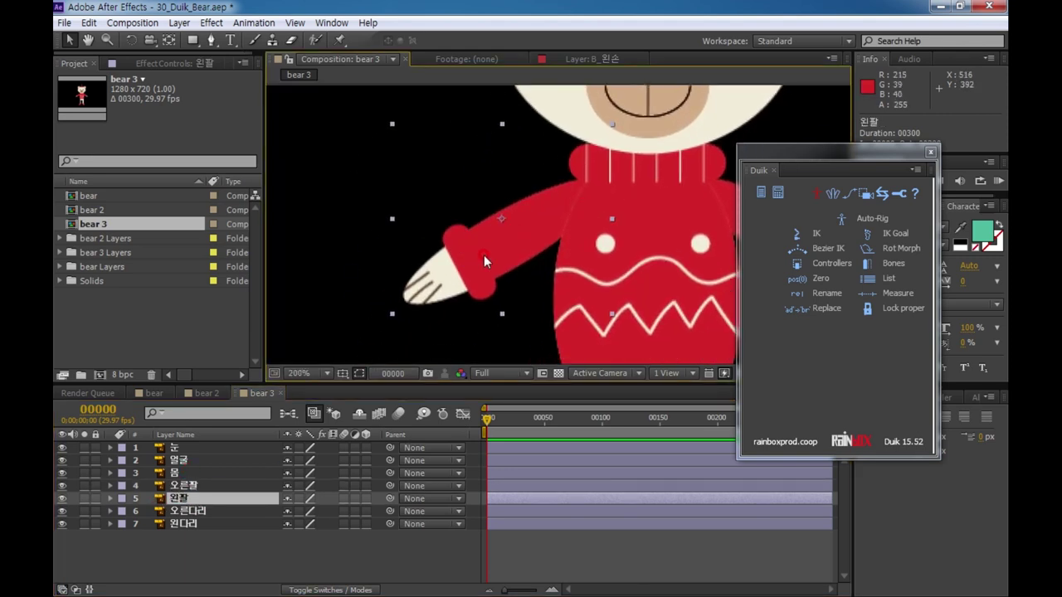
click(83, 499)
click(82, 500)
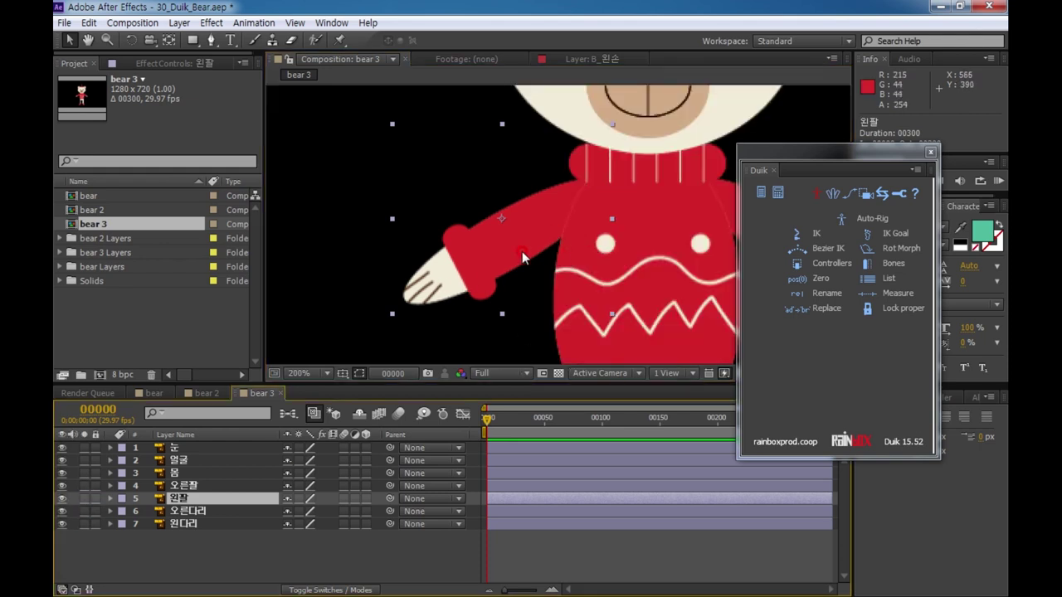
click(169, 42)
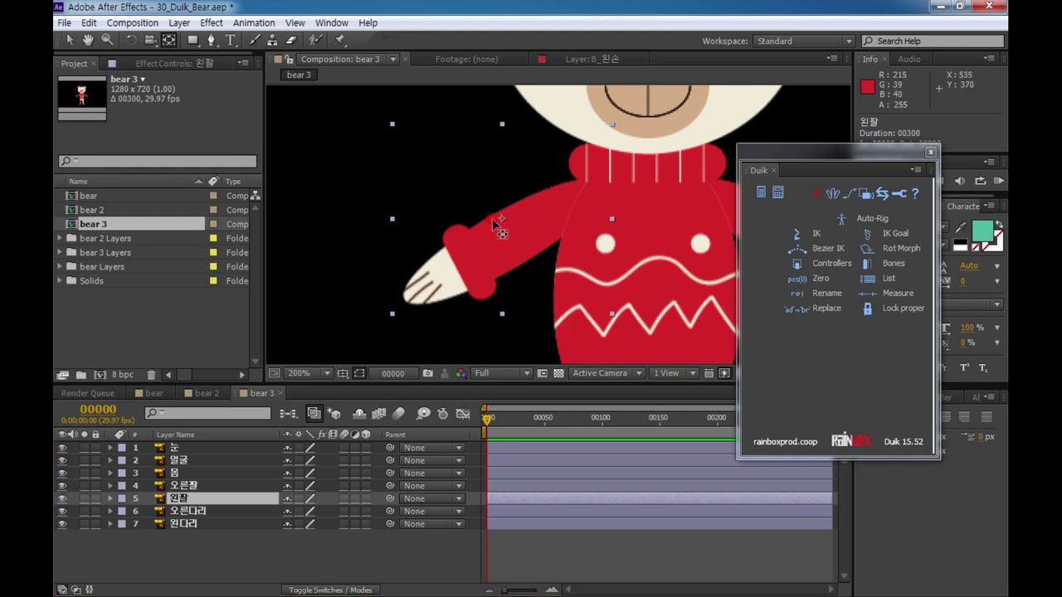
drag(501, 218, 592, 198)
- Move the right arm layer's (오른팔) anchor point to its shoulder, by about -61.5, -13.5
drag(641, 253, 531, 249)
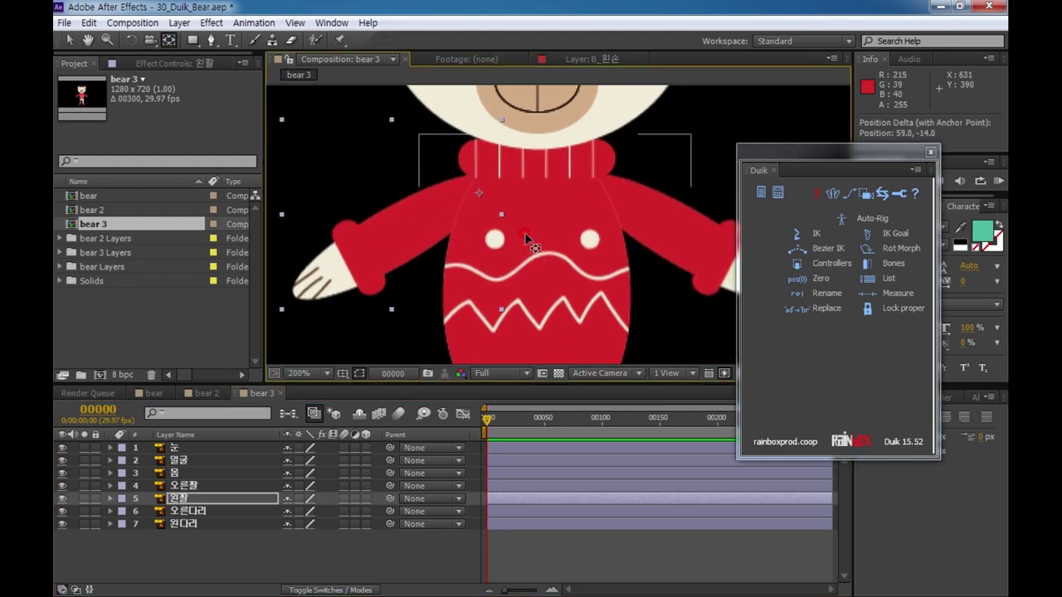
click(671, 223)
drag(602, 257, 512, 244)
click(616, 244)
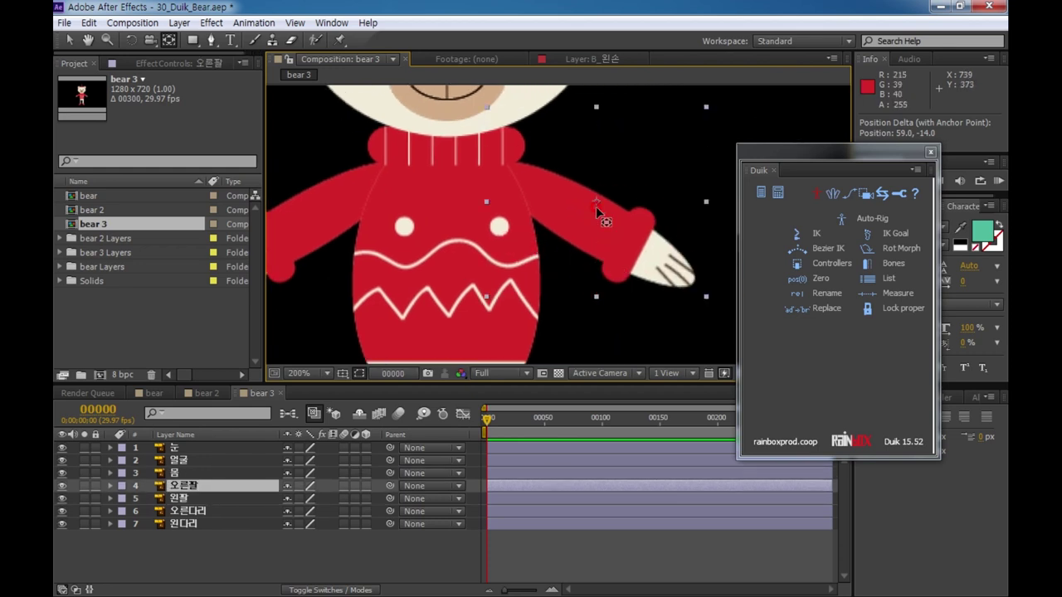
drag(596, 205, 495, 182)
- Move the left and right leg layers' anchor points up to the hips, by about 24, -72.5 and -24, -71
drag(489, 264, 546, 140)
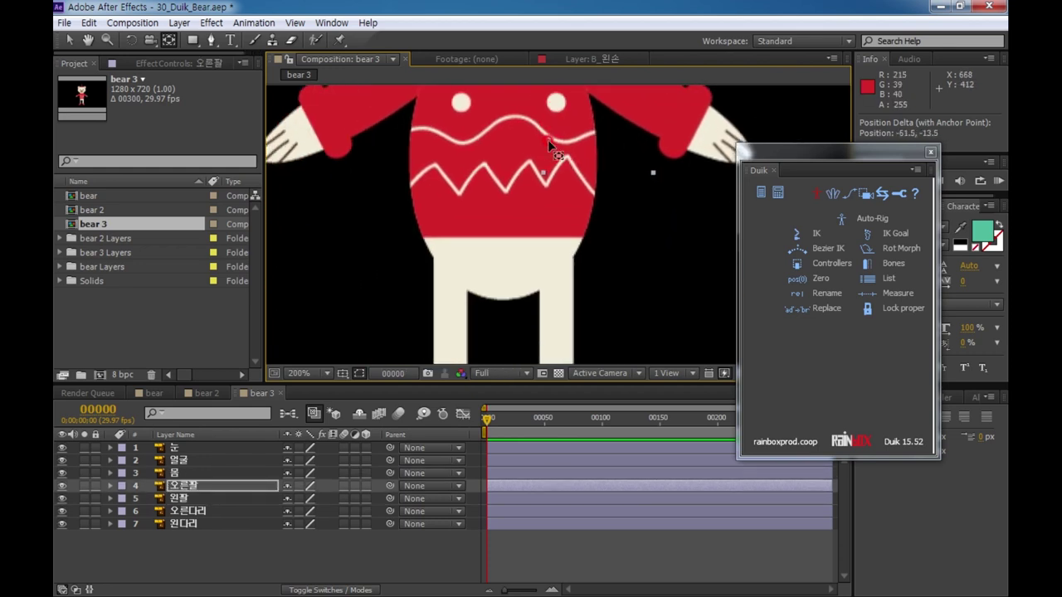
drag(496, 302, 531, 186)
click(492, 253)
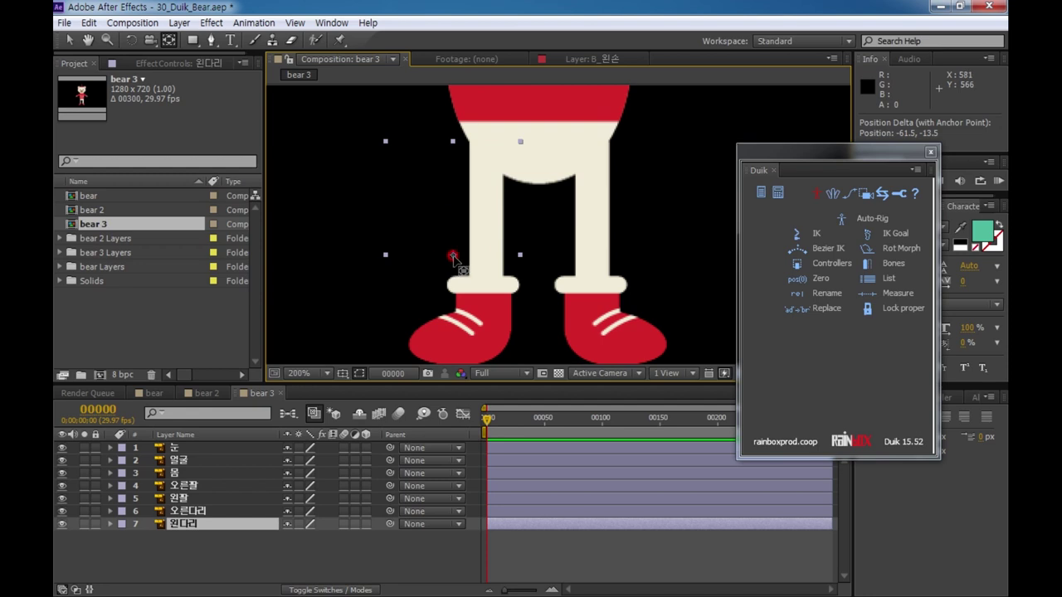
drag(452, 255, 489, 149)
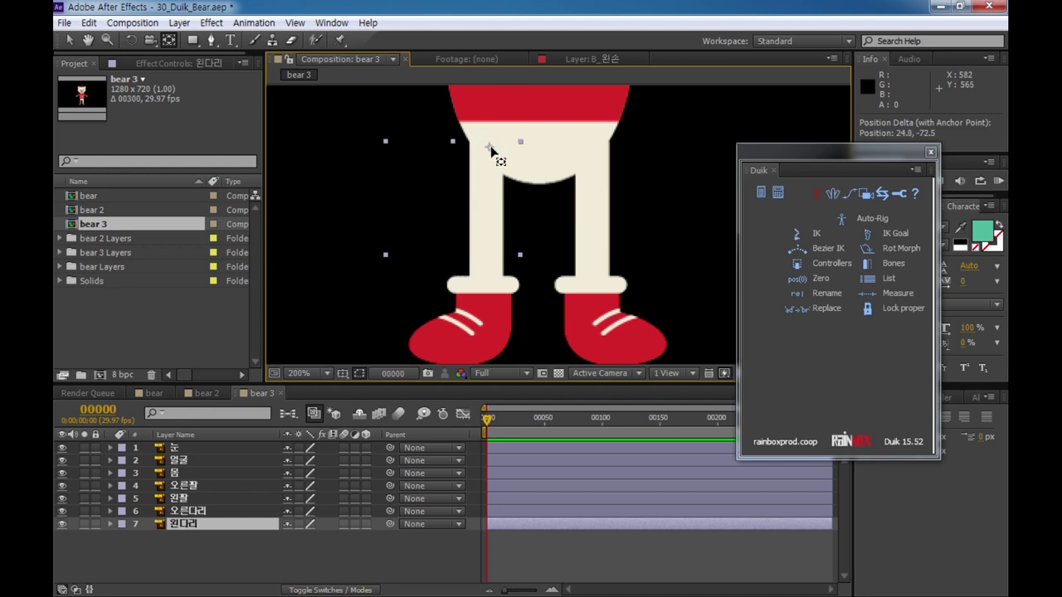
click(612, 325)
drag(622, 253, 587, 150)
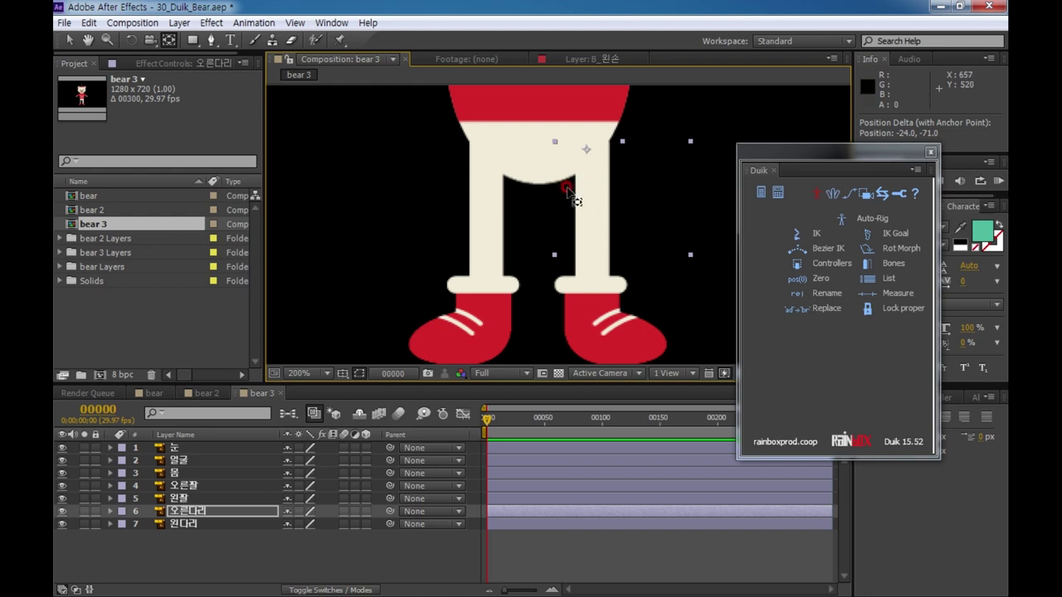
- Move the face layer's (얼굴) anchor point down from its centre with the Pan Behind tool
scroll(564, 291, up, 4)
scroll(548, 328, up, 5)
scroll(606, 208, up, 2)
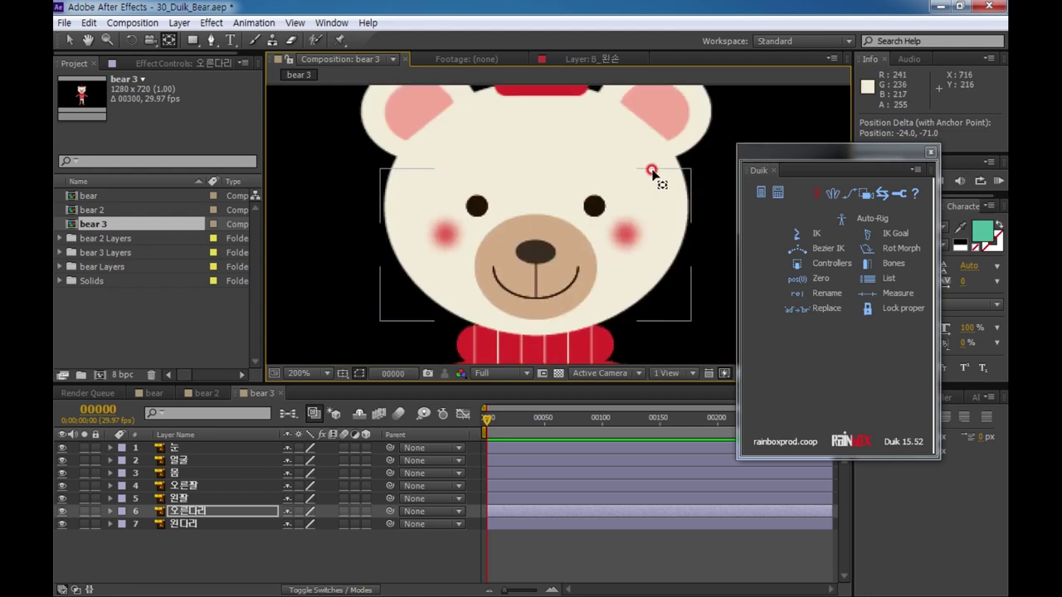
click(608, 141)
scroll(558, 256, down, 1)
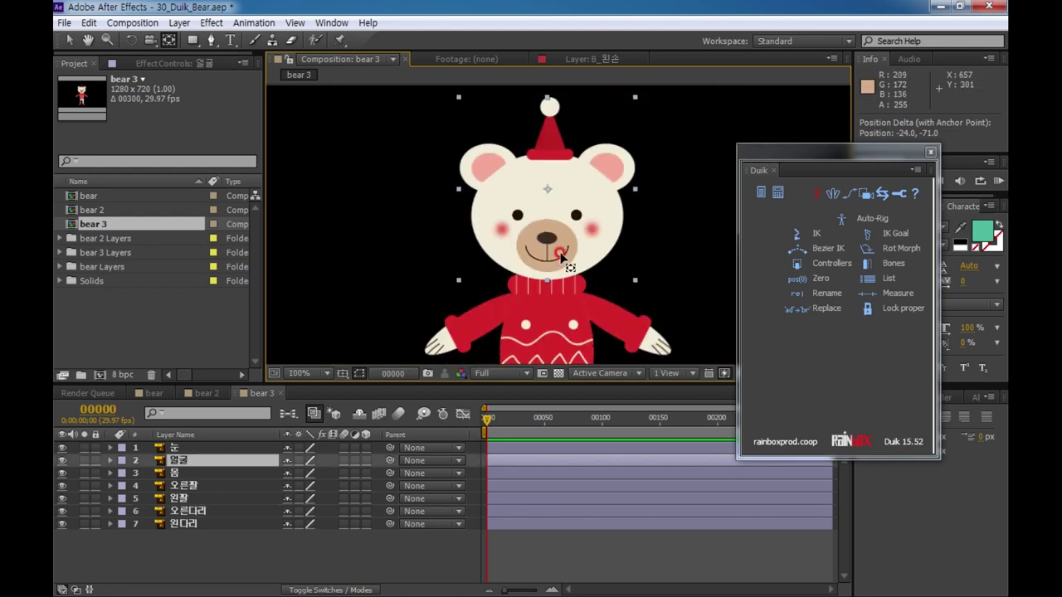
drag(548, 190, 564, 213)
- Place three Puppet pins on the left arm layer (왼팔), in order at the wrist, the elbow and the shoulder
click(189, 499)
scroll(544, 260, up, 1)
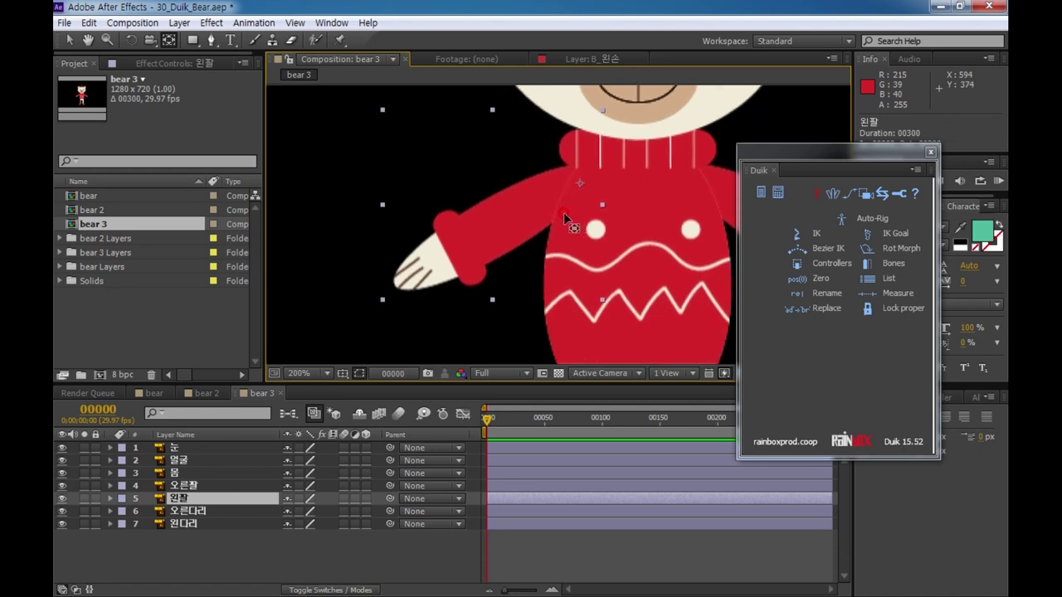
click(341, 39)
click(343, 40)
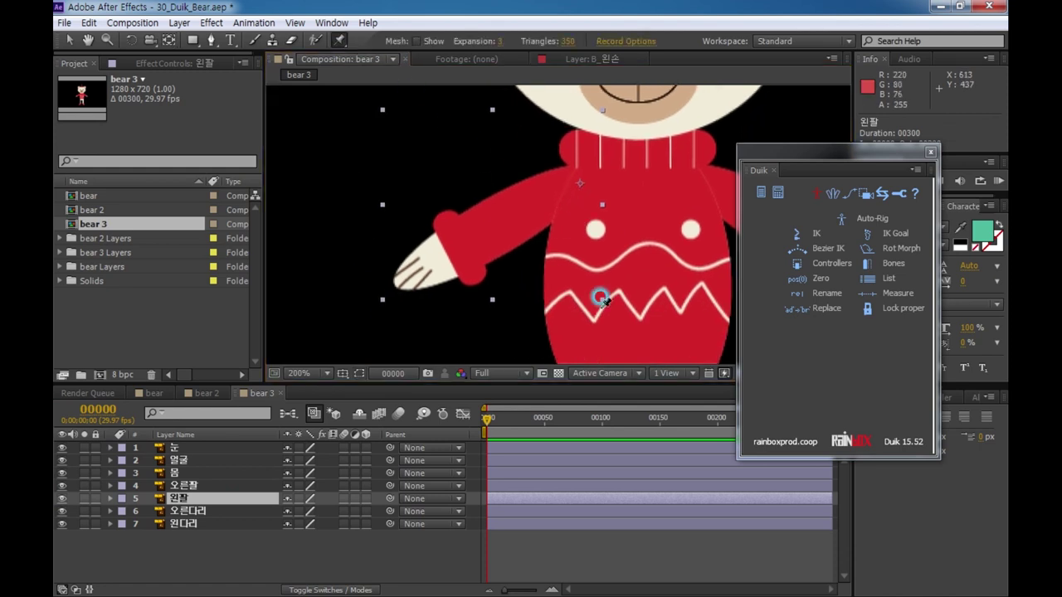
click(448, 240)
click(506, 214)
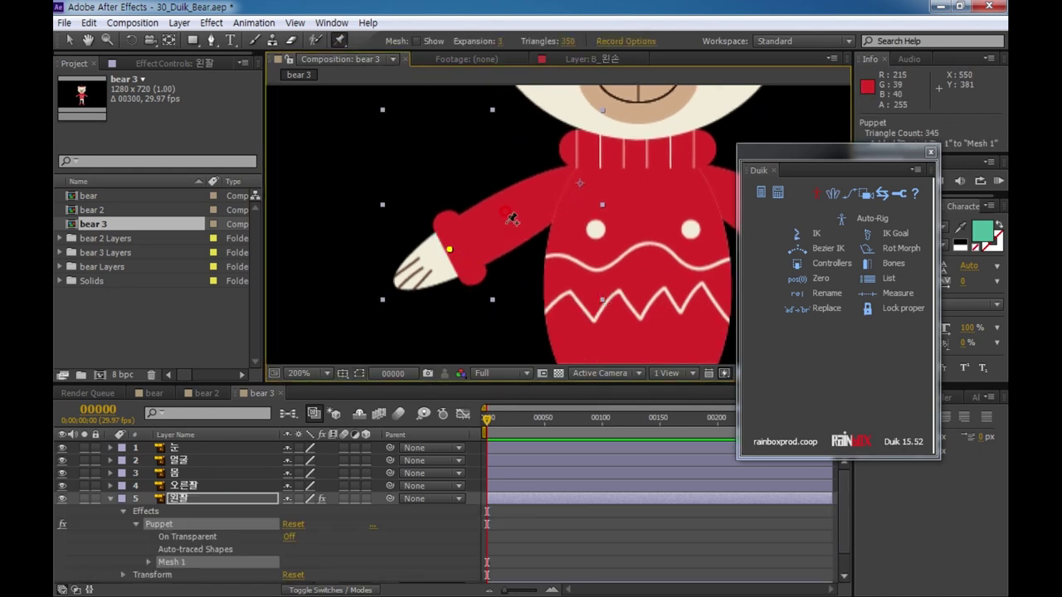
click(563, 181)
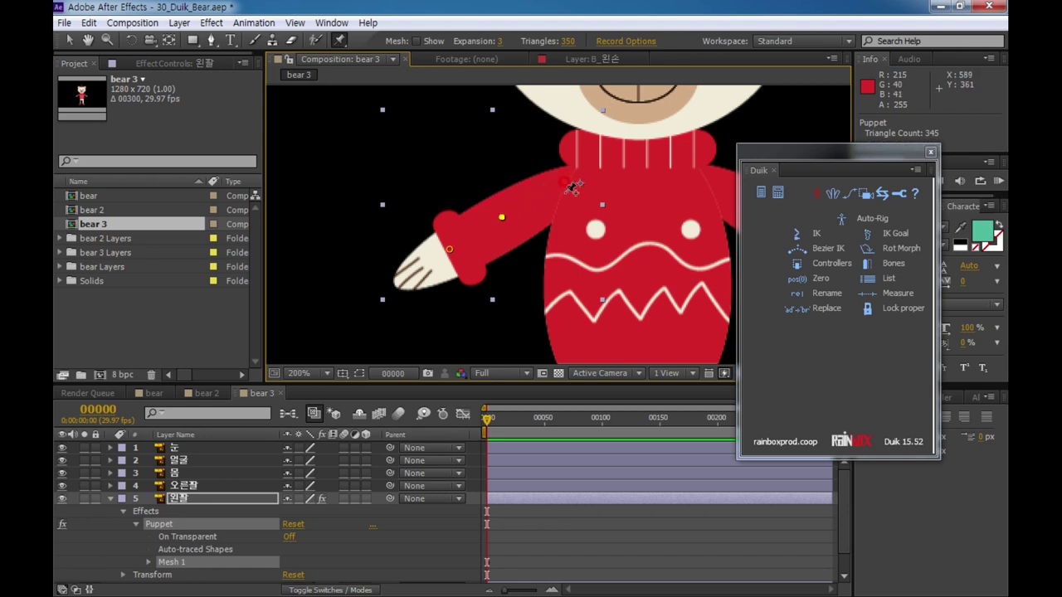
- Reveal the left arm's puppet pins in the timeline and rename Puppet Pin 1 as 왼손목
click(177, 503)
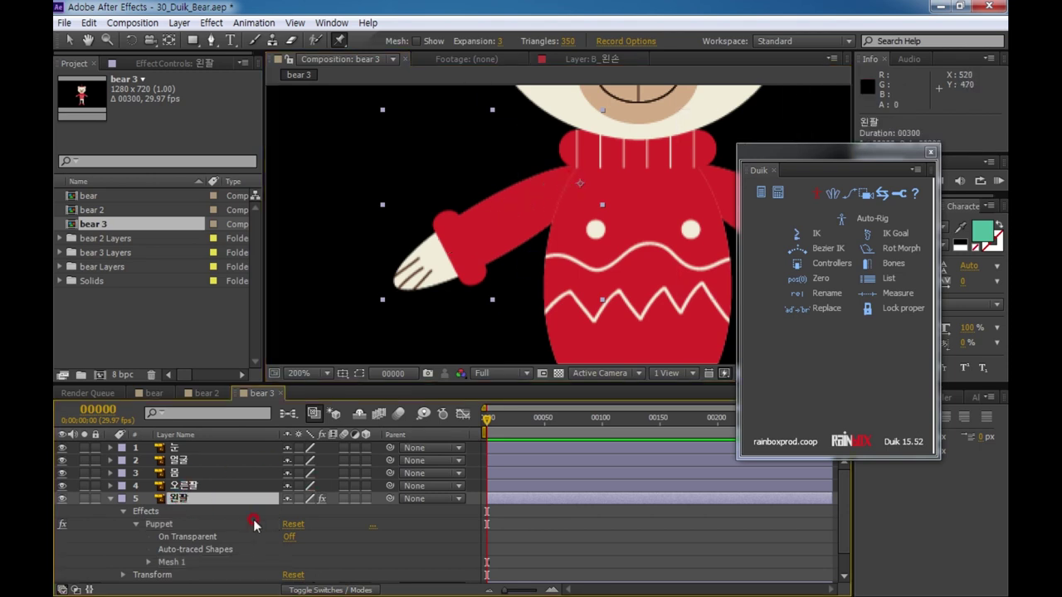
key(u)
drag(302, 380, 302, 318)
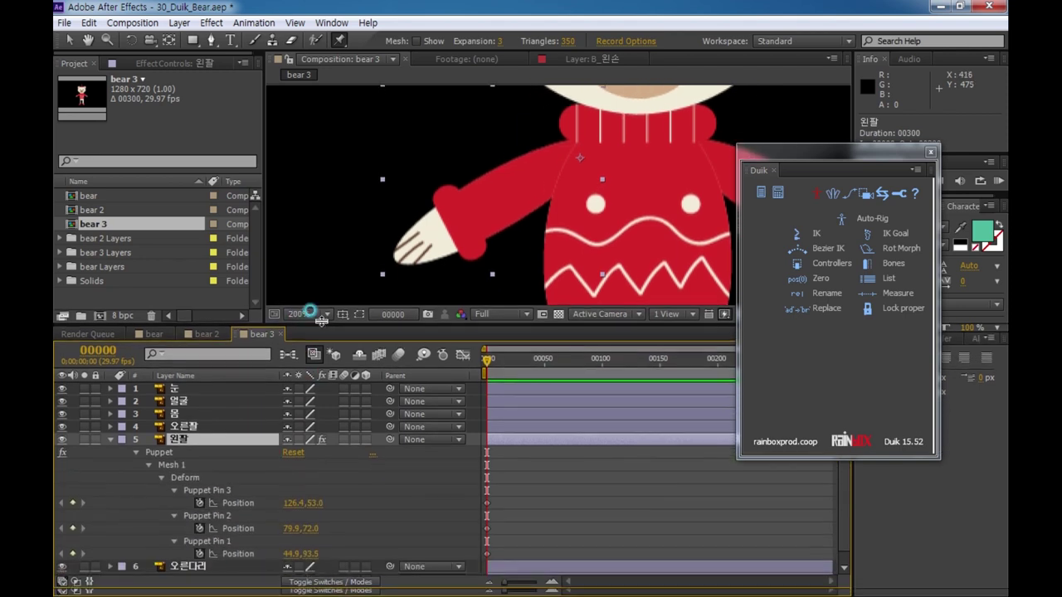
click(214, 539)
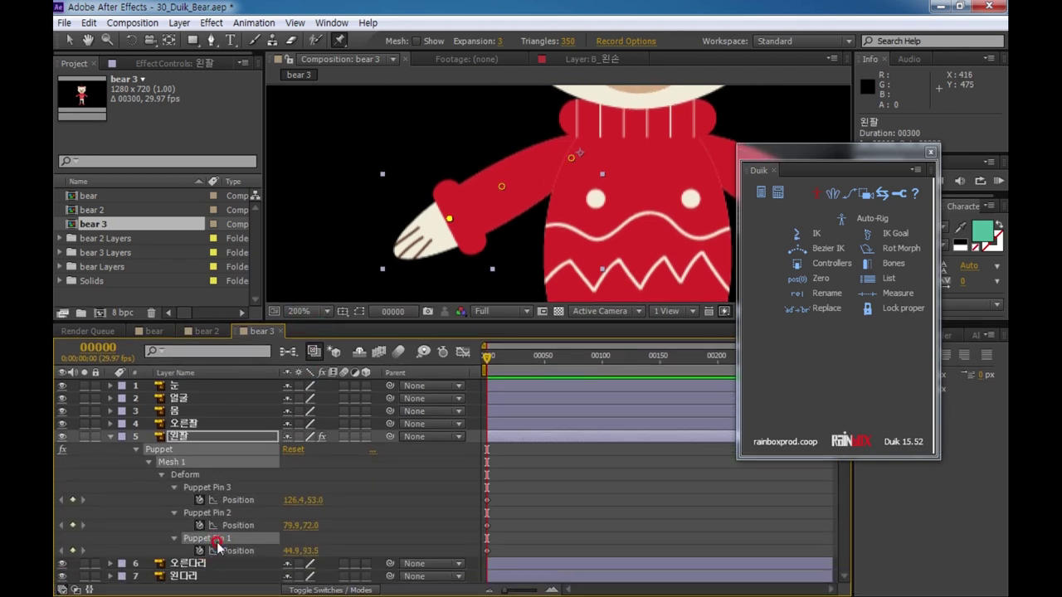
key(Return)
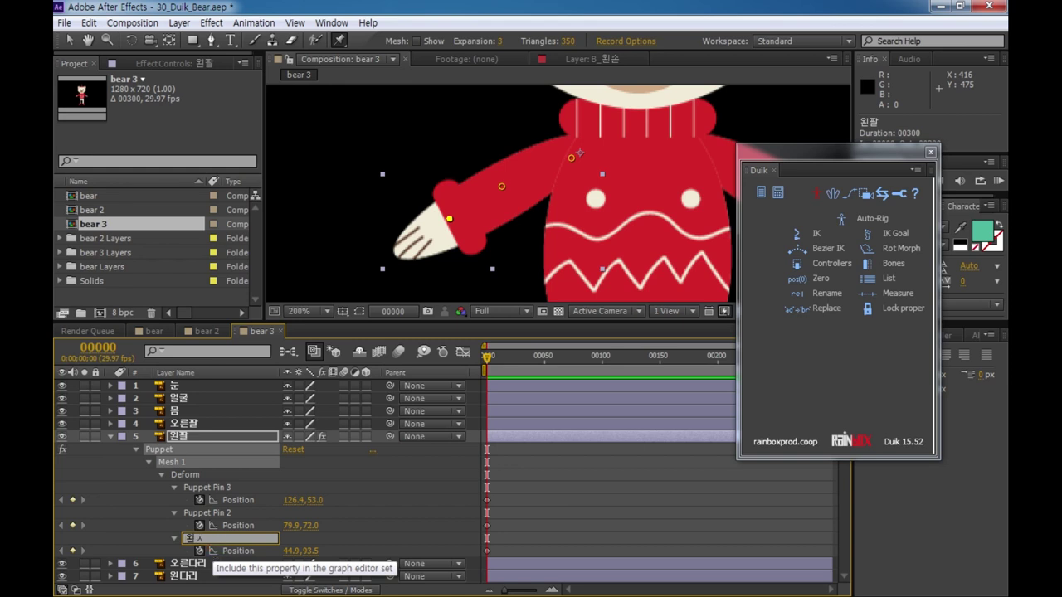
text(왼손목)
key(Return)
- Rename Puppet Pin 2 as 왼팔꿈치 and Puppet Pin 3 as 왼어깨
click(222, 514)
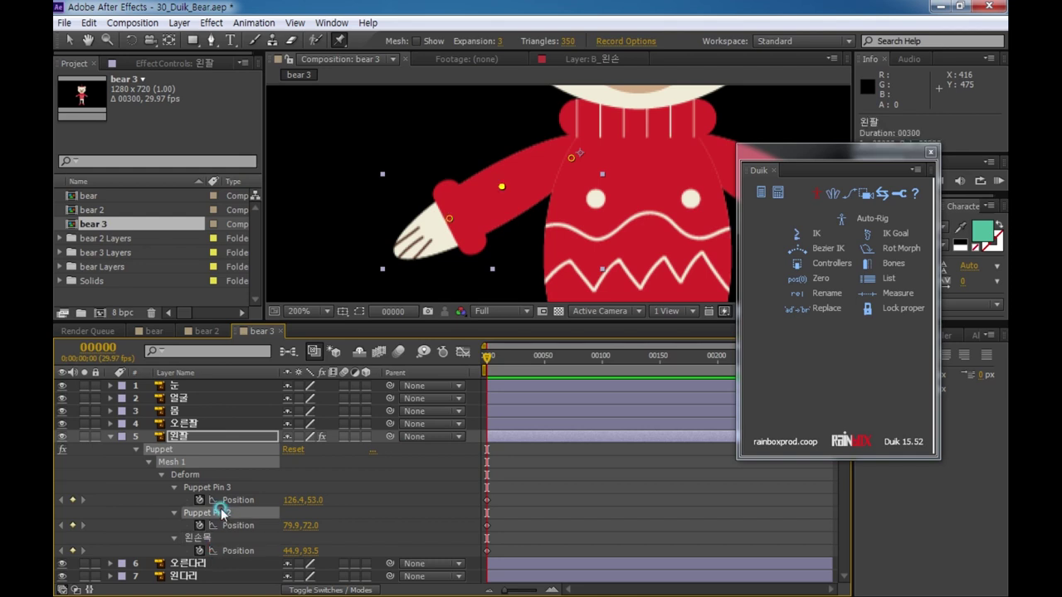
key(Return)
text(ㅇ)
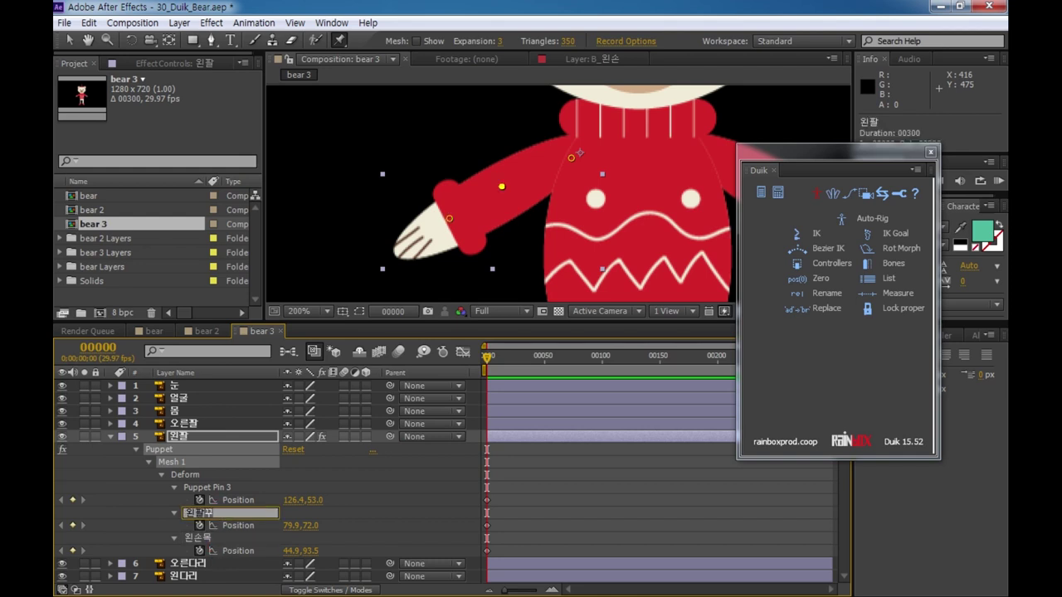
click(220, 515)
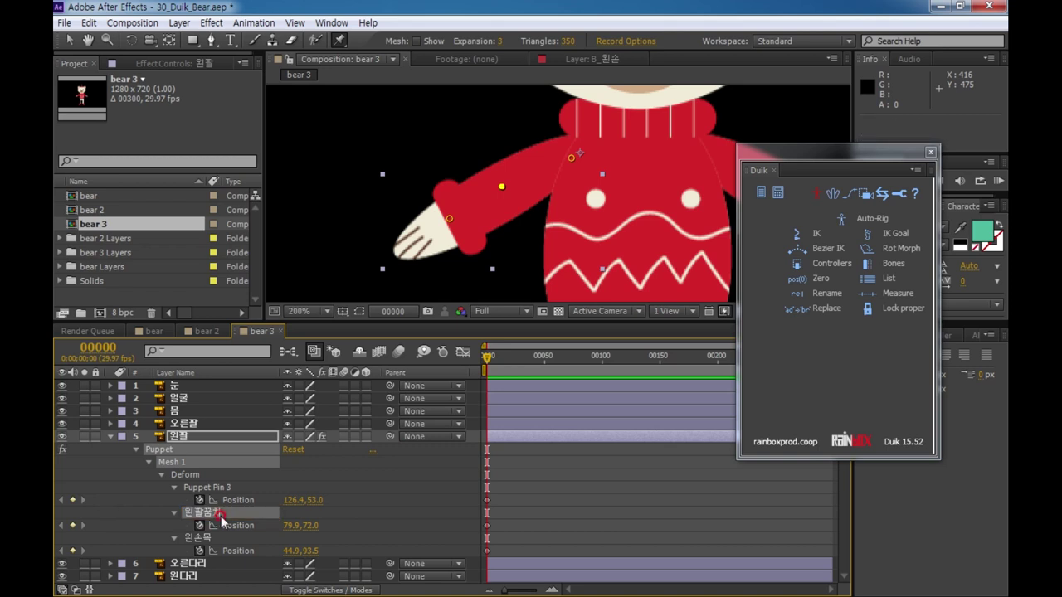
click(231, 488)
key(Return)
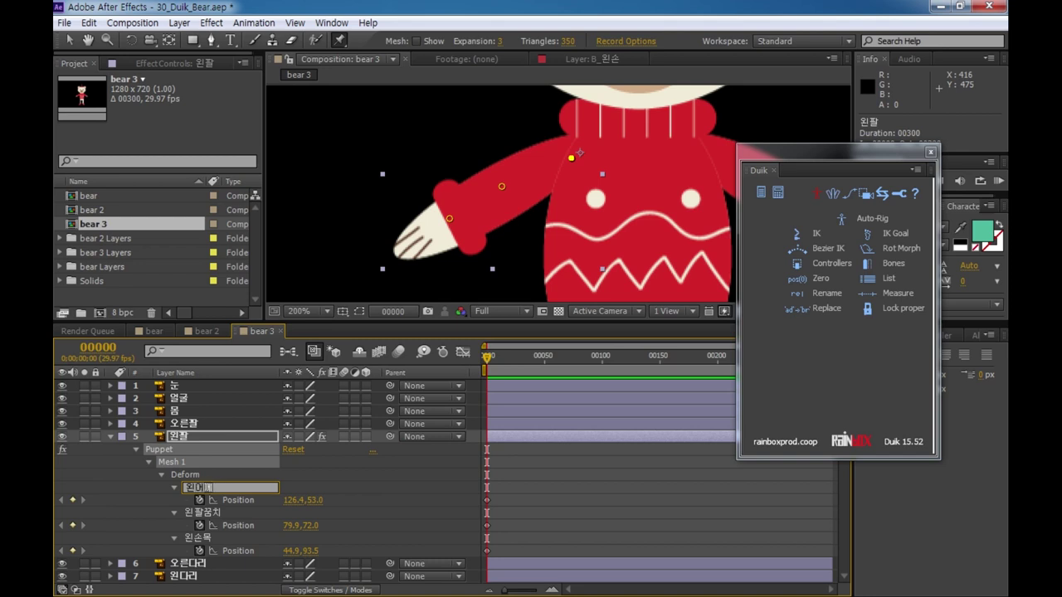
click(231, 490)
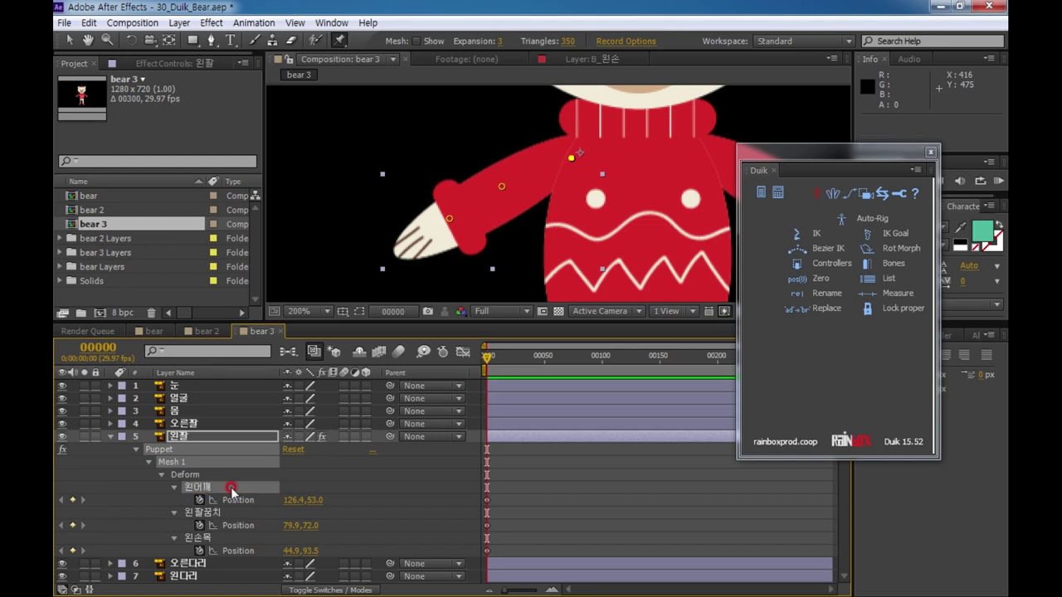
- Create Duik bones from the left arm's three puppet pins, 왼어깨, 왼팔꿈치 and 왼손목
click(218, 539)
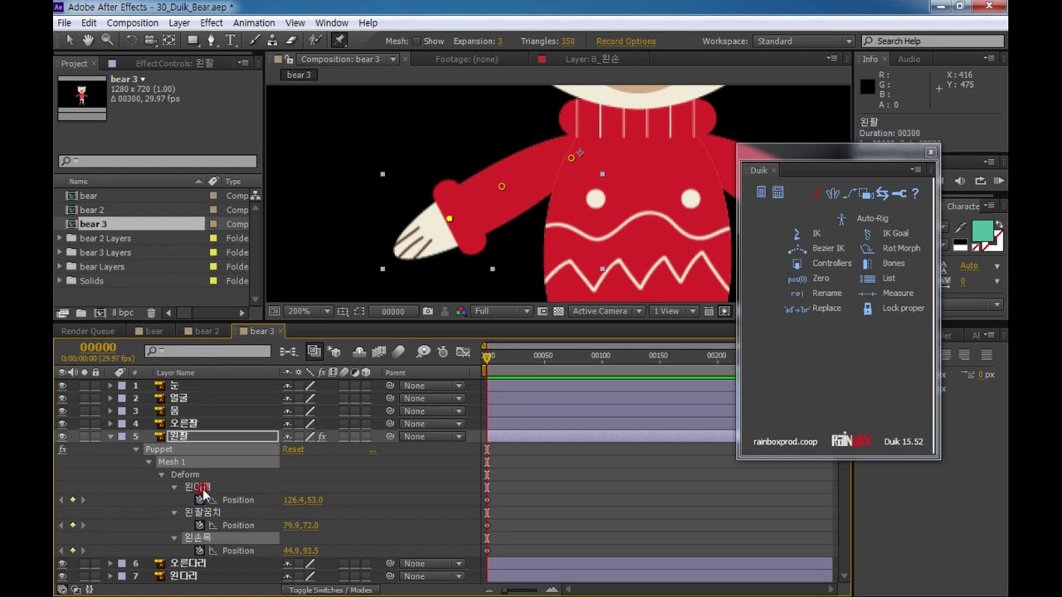
click(203, 487)
click(201, 539)
shift+click(199, 489)
click(371, 510)
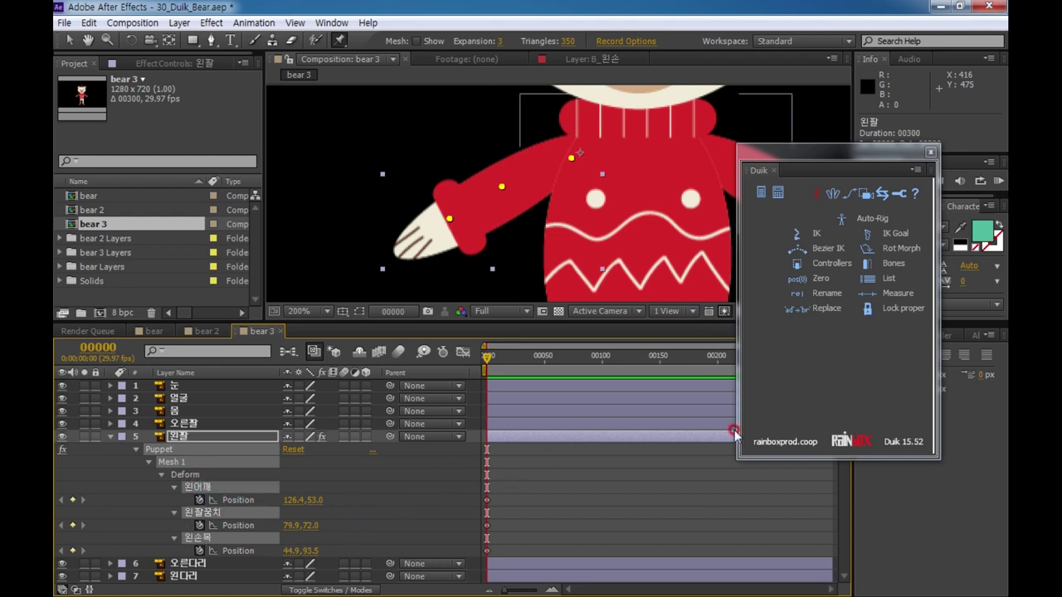
click(899, 308)
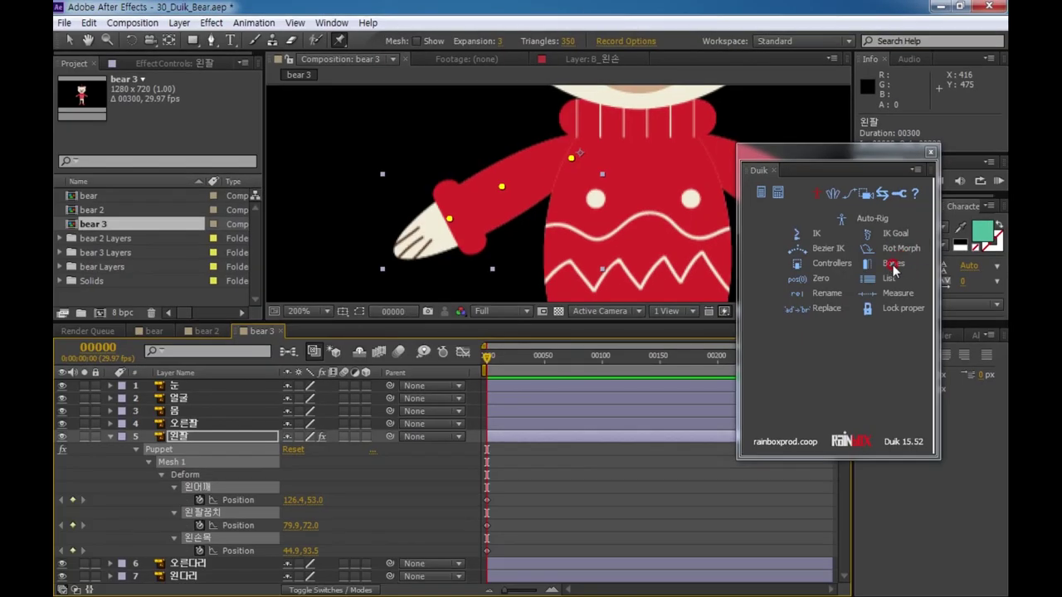
click(893, 265)
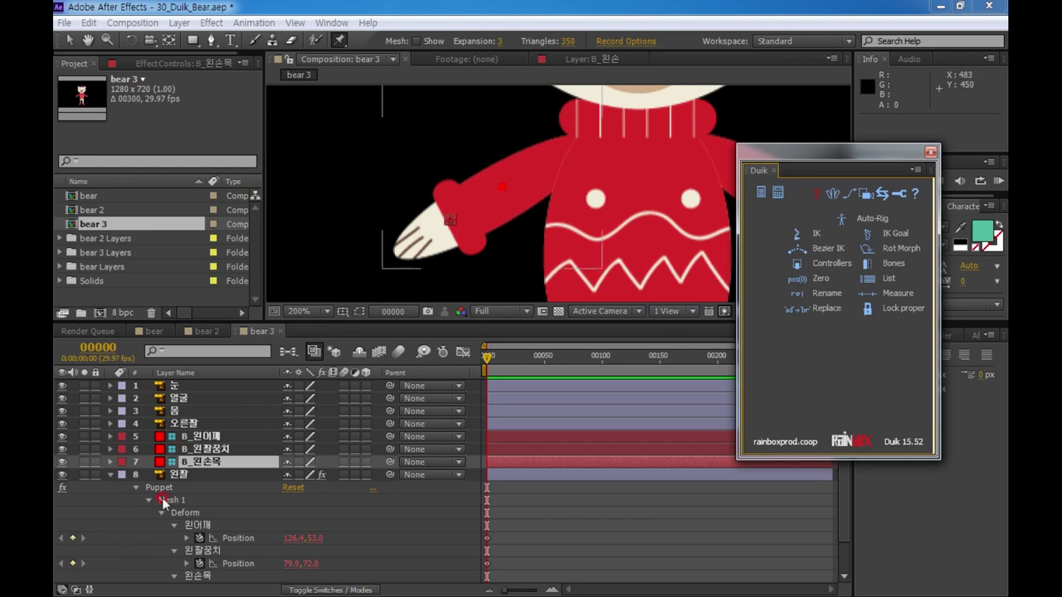
- Collapse the left arm layer's properties, and hide and show the layer again to inspect the bones over the arm
click(108, 475)
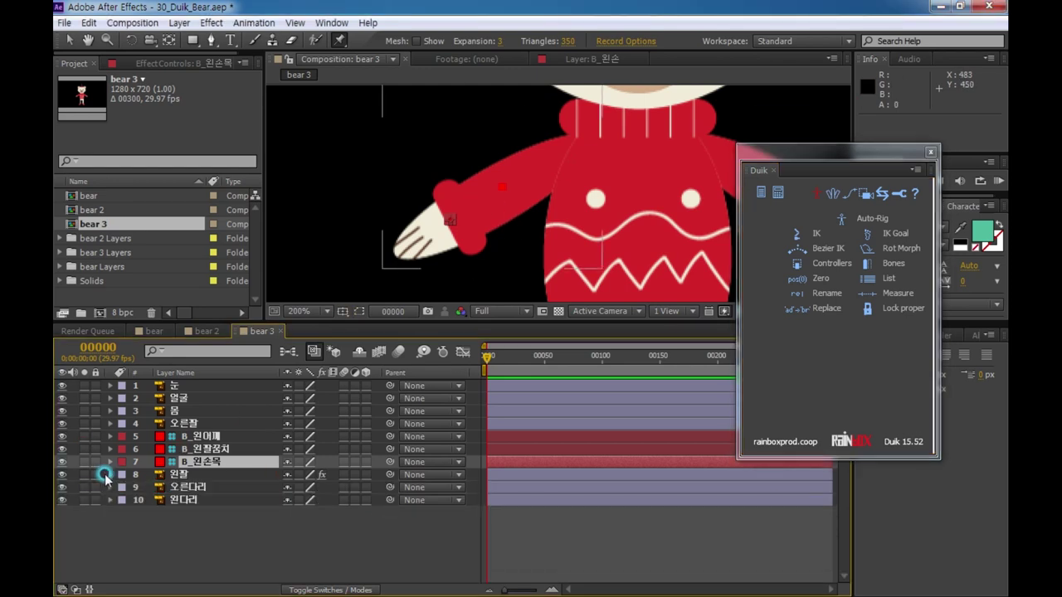
click(63, 475)
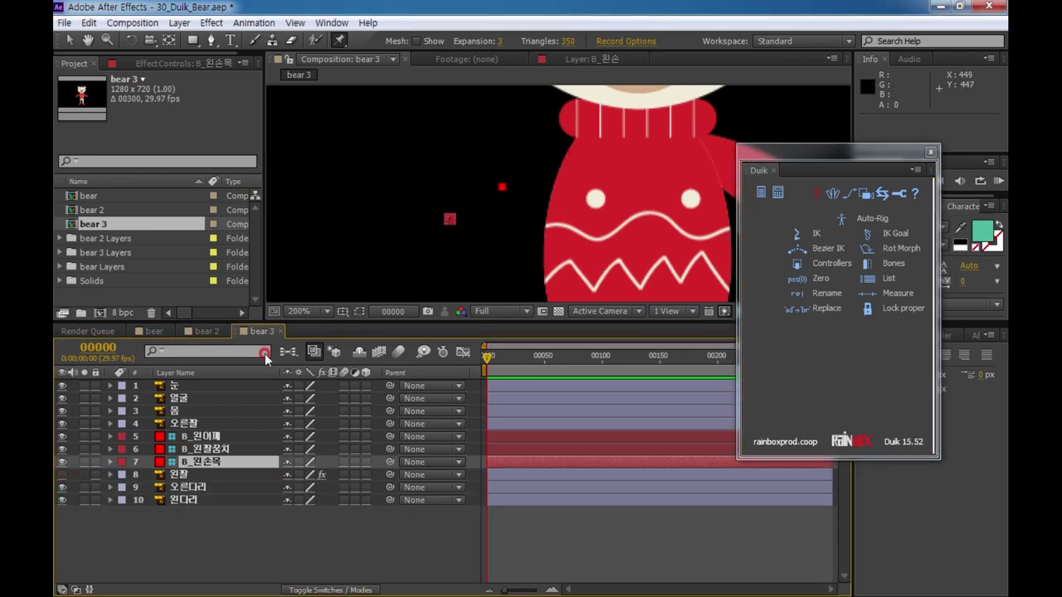
click(61, 475)
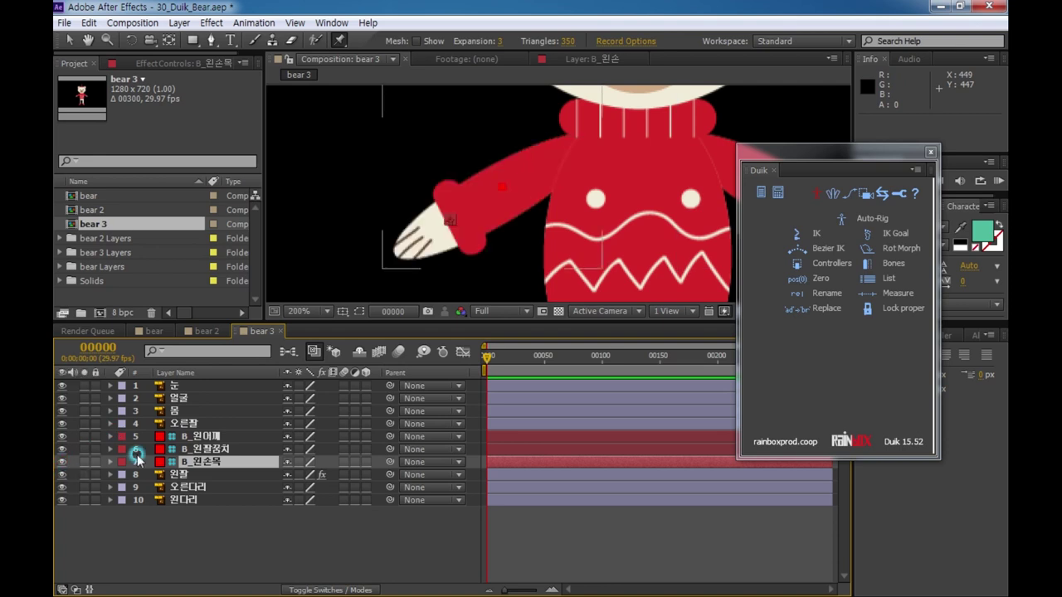
- Parent the wrist bone B_왼손목 to B_왼팔꿈치, the elbow bone to B_왼어깨, and the shoulder bone to the body layer 몸
click(232, 465)
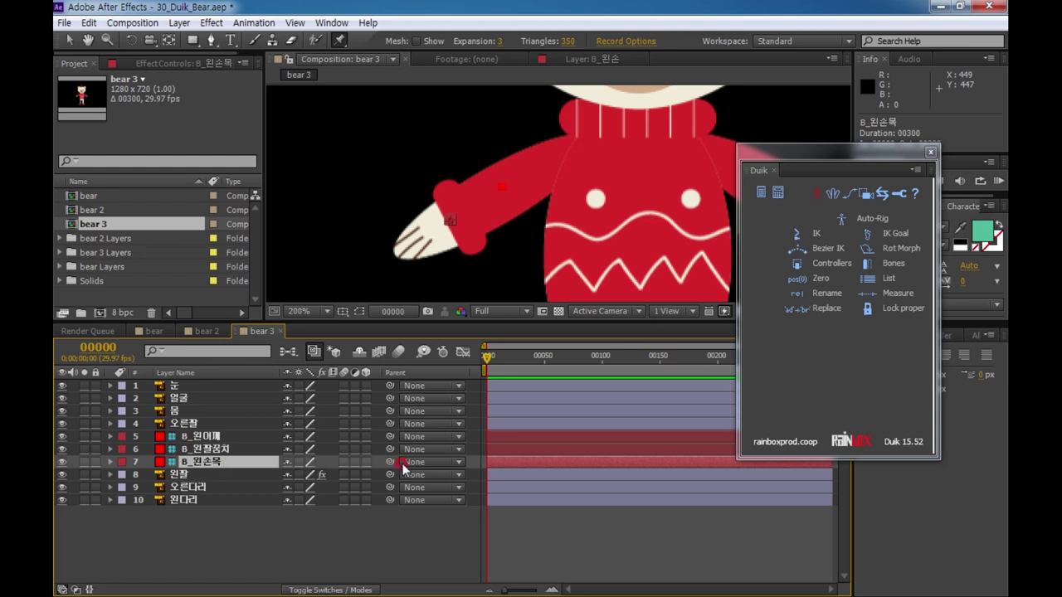
drag(392, 462, 228, 439)
click(228, 437)
drag(391, 438, 199, 410)
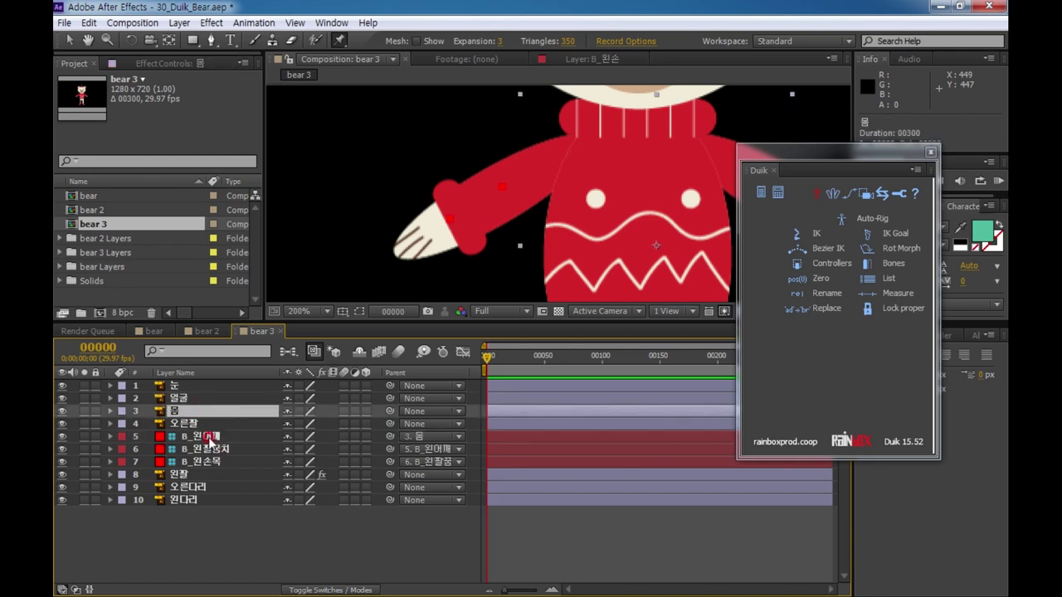
- Create a small green Duik controller with rotation and position arrows for the wrist bone B_왼손목
click(210, 439)
click(207, 462)
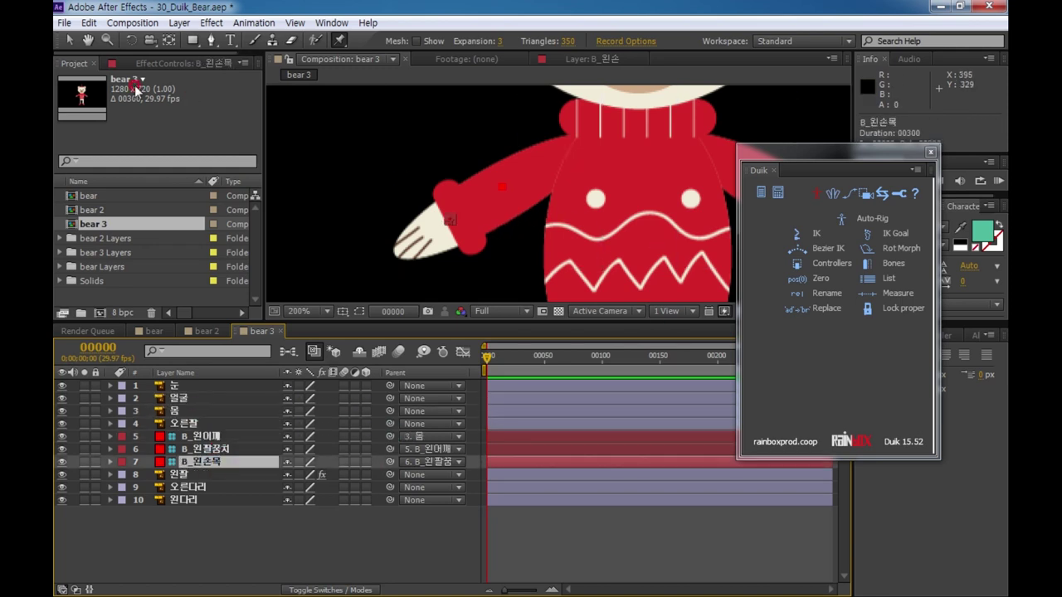
click(66, 40)
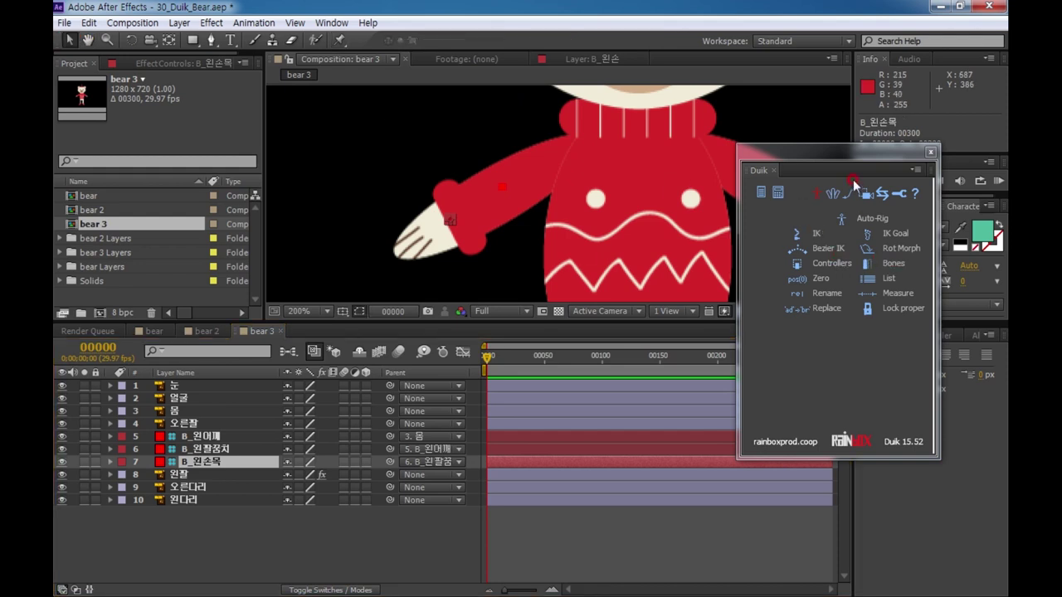
drag(848, 153, 857, 148)
click(840, 261)
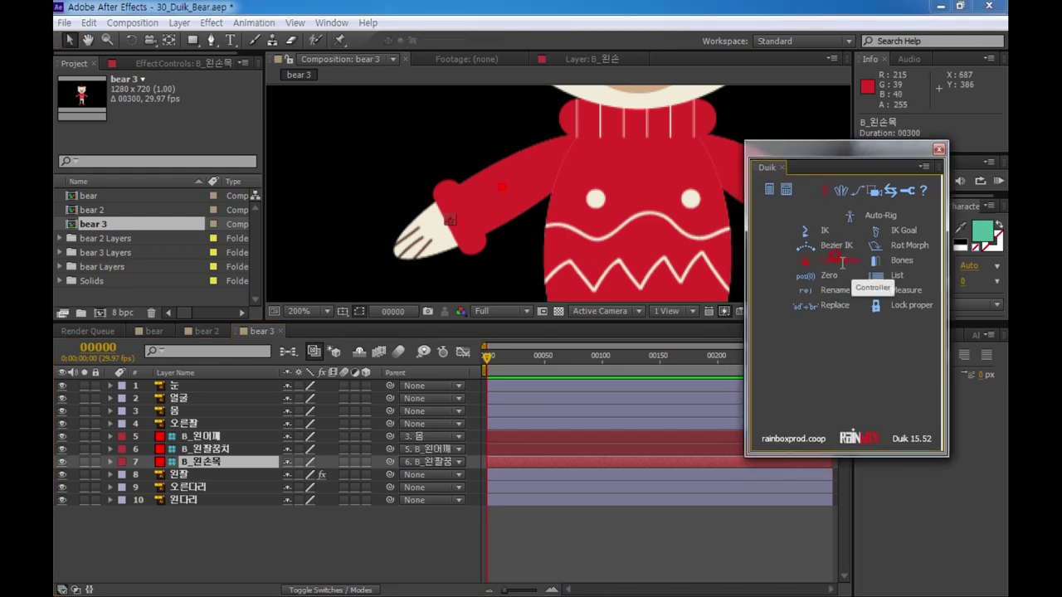
click(821, 221)
click(907, 219)
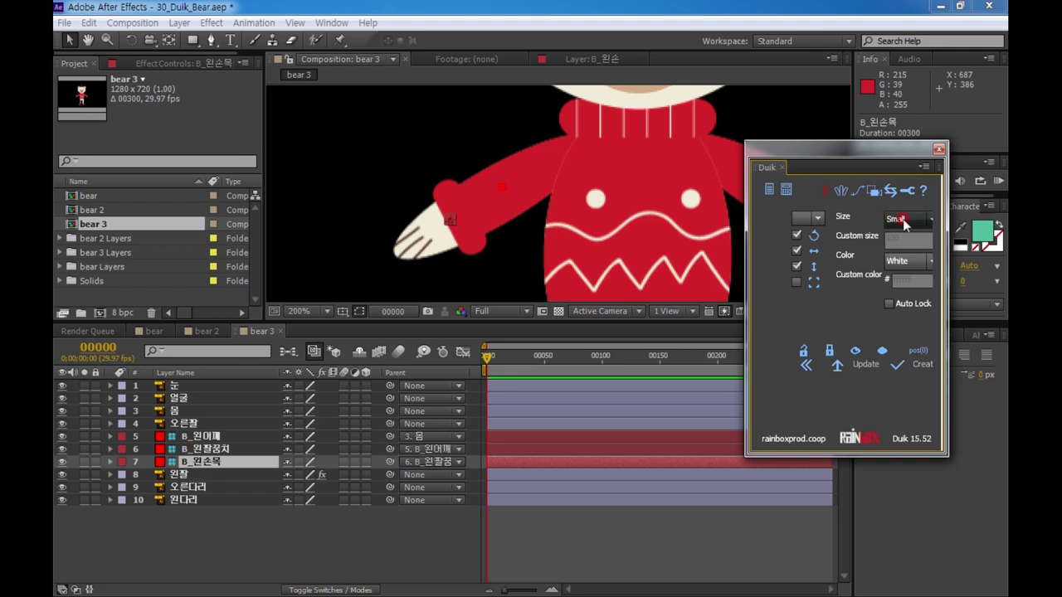
click(917, 284)
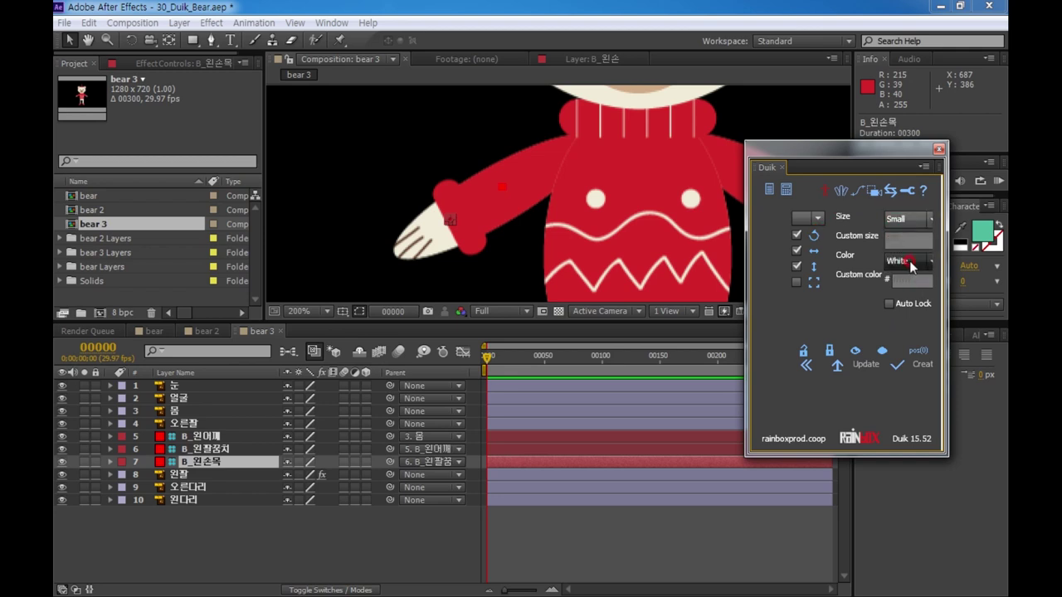
click(911, 262)
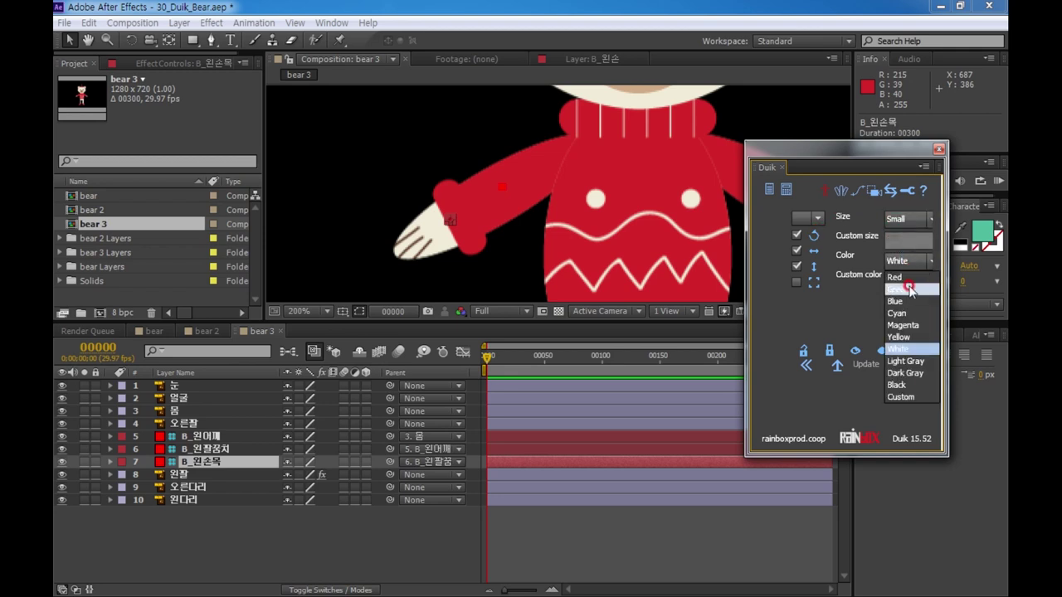
click(900, 288)
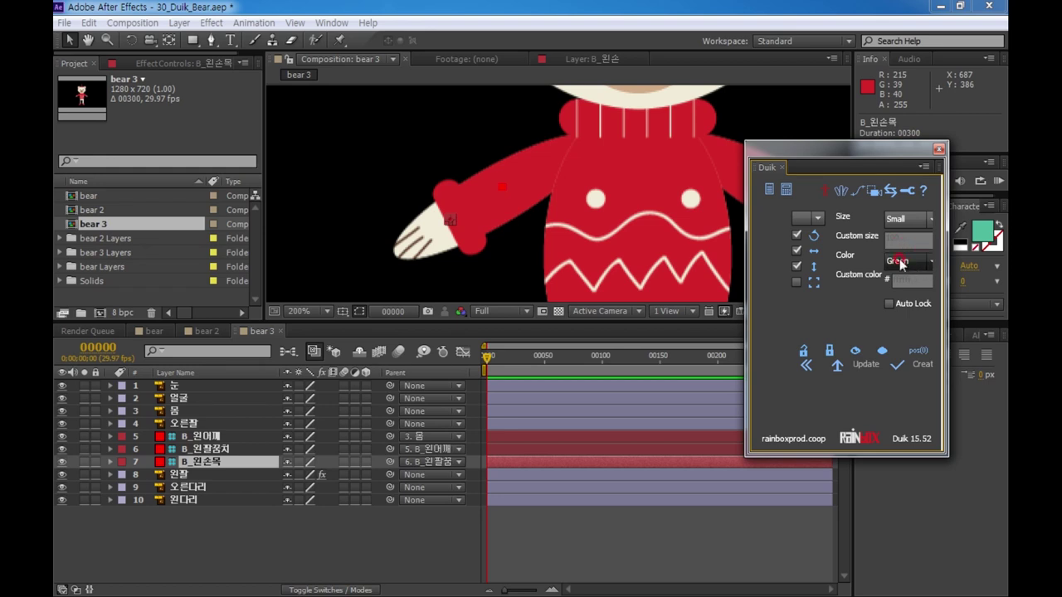
click(917, 365)
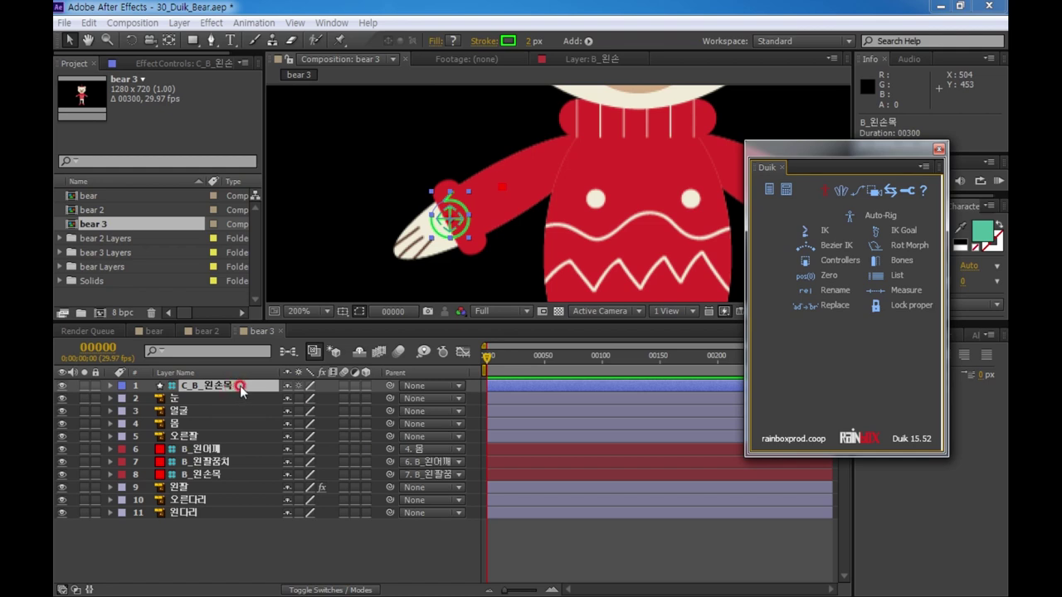
- Create a Duik 2-Layer IK Goal rig for the left arm from controller C_B_왼손목 and the wrist, elbow and shoulder bones
ctrl+click(223, 475)
ctrl+click(214, 462)
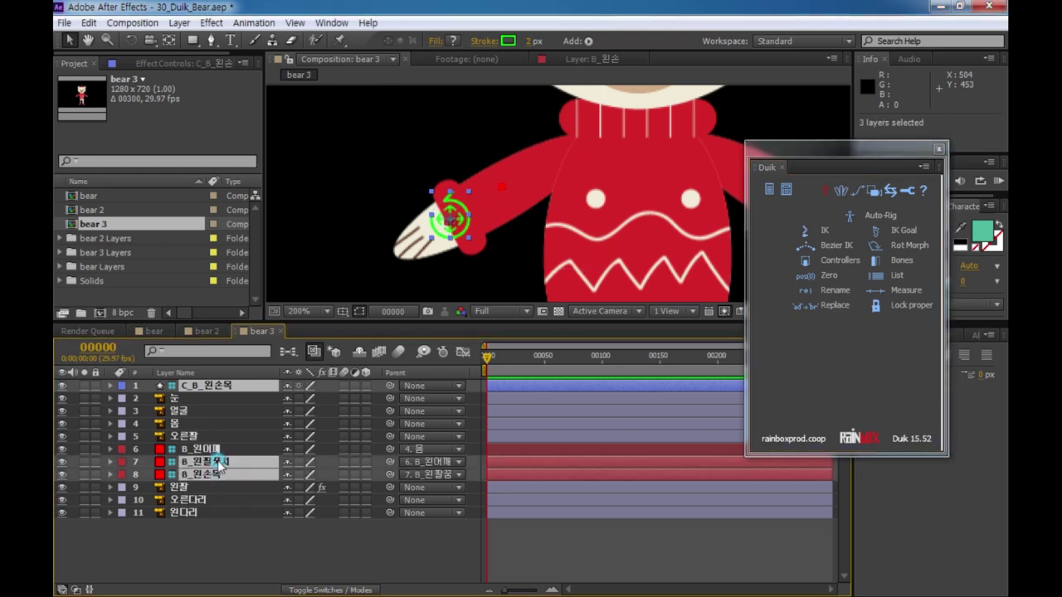
ctrl+click(222, 449)
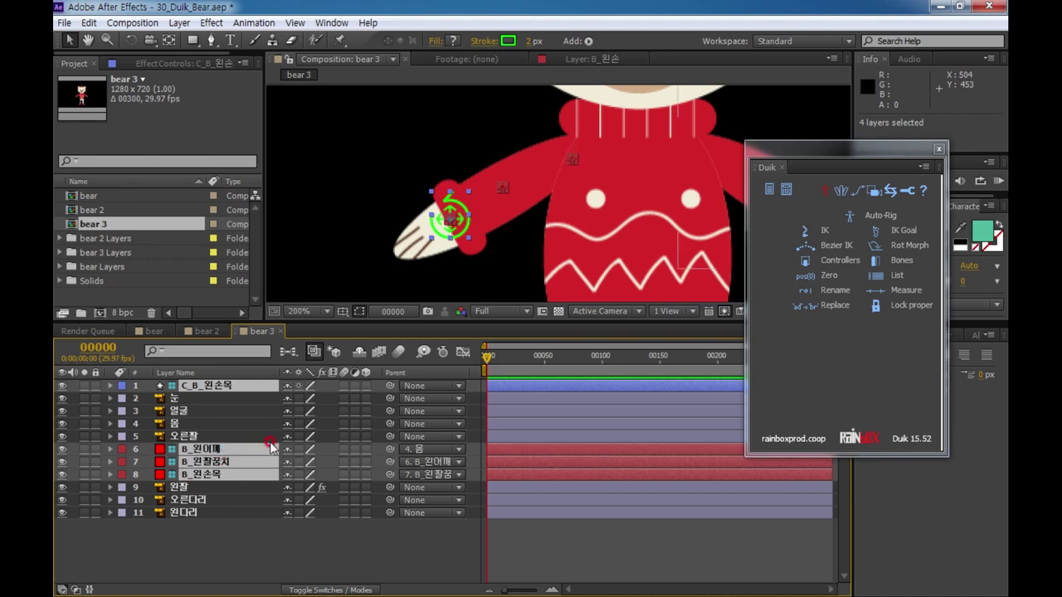
click(826, 231)
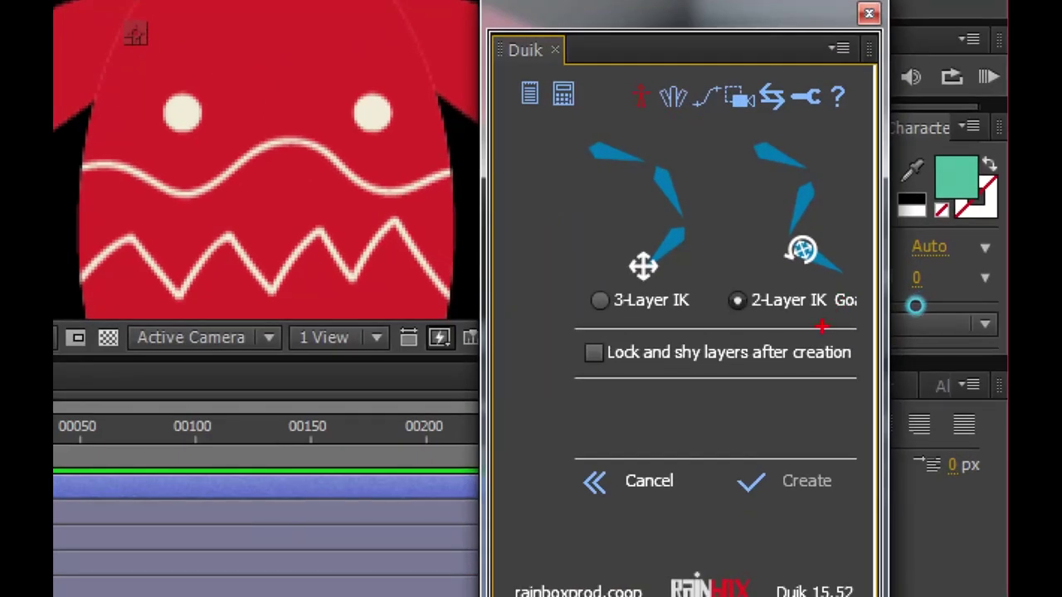
drag(916, 305, 901, 310)
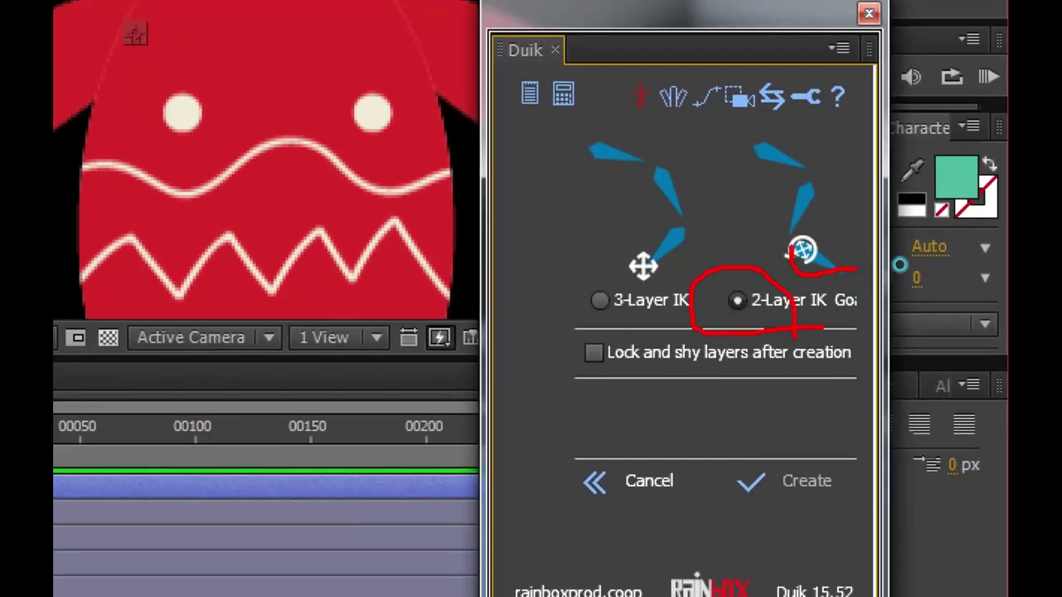
mouse_move(899, 265)
mouse_down()
mouse_move(915, 258)
mouse_move(904, 263)
mouse_up()
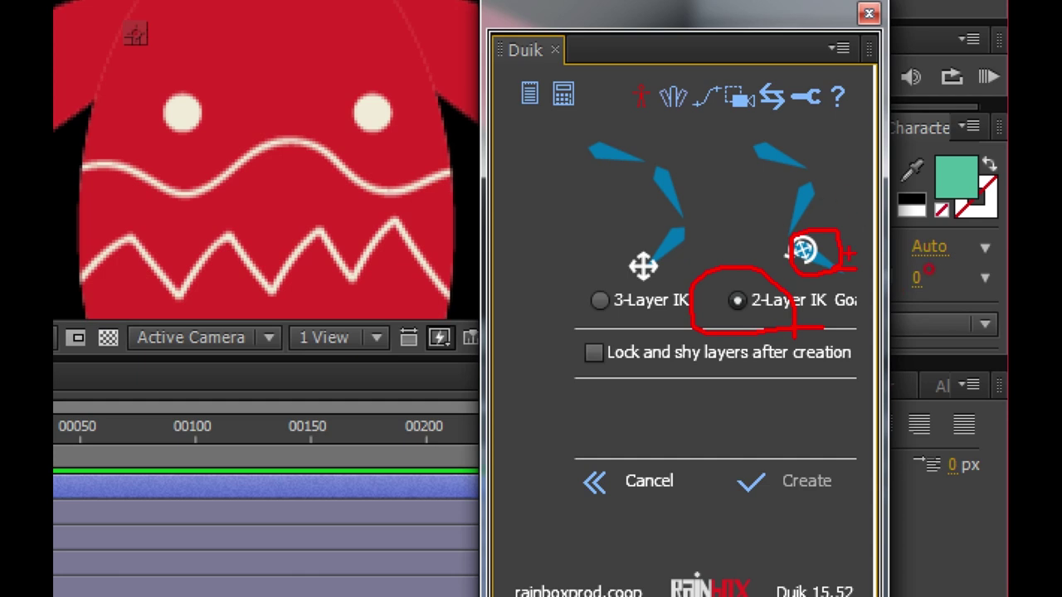
key(Escape)
click(786, 480)
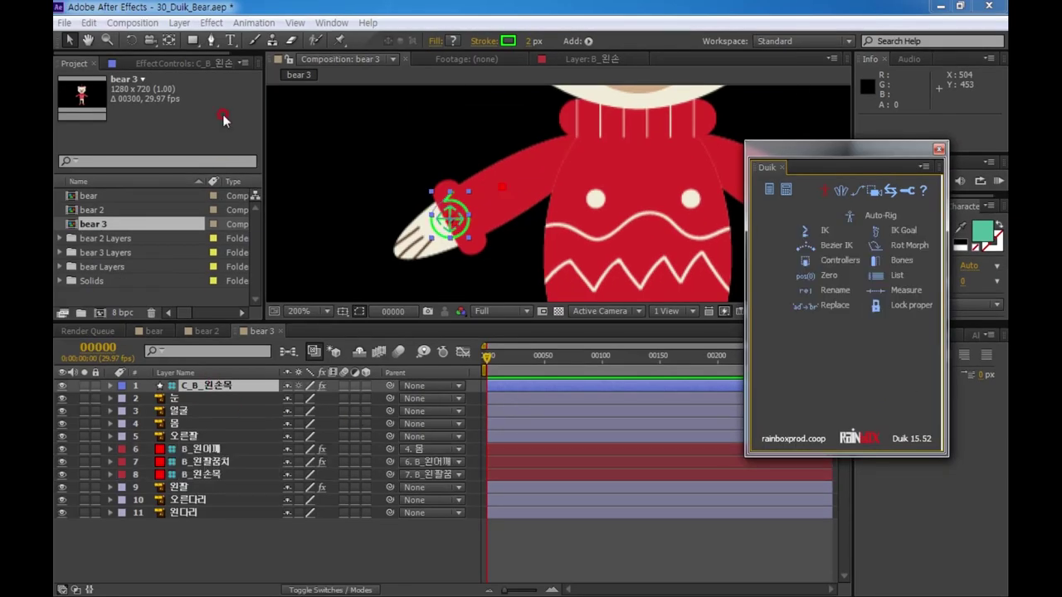
- Show the left wrist controller's effects, try pulling the controller away from the body to test the IK, and undo the move
click(175, 64)
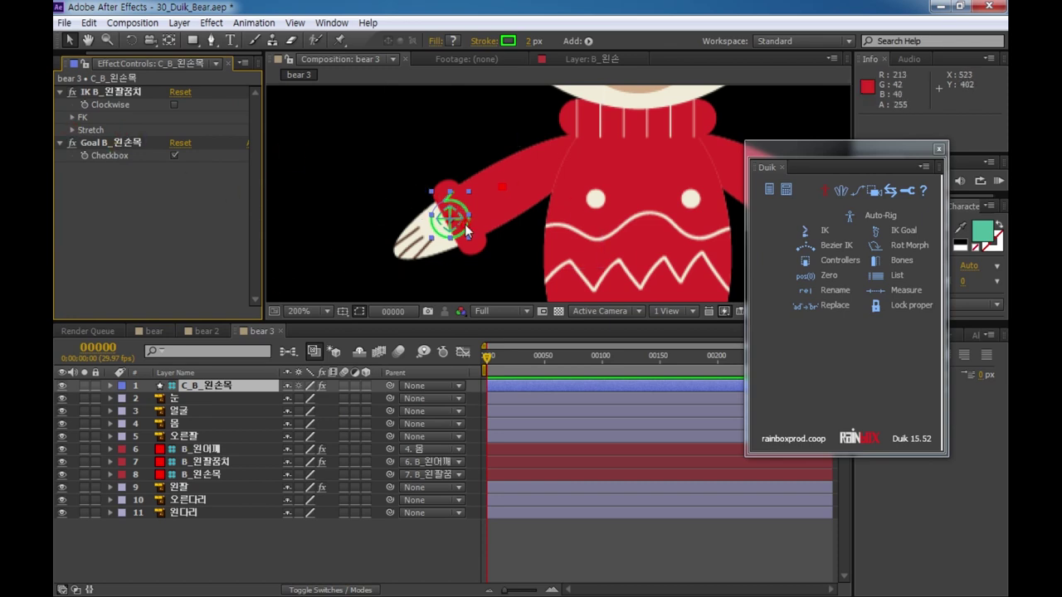
drag(461, 232, 358, 273)
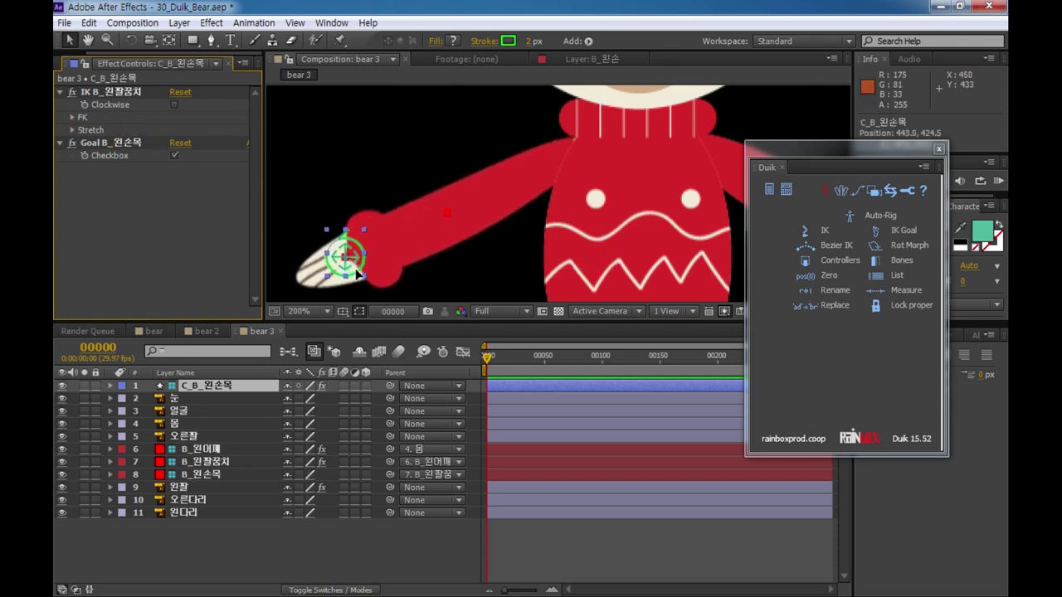
key(ctrl+z)
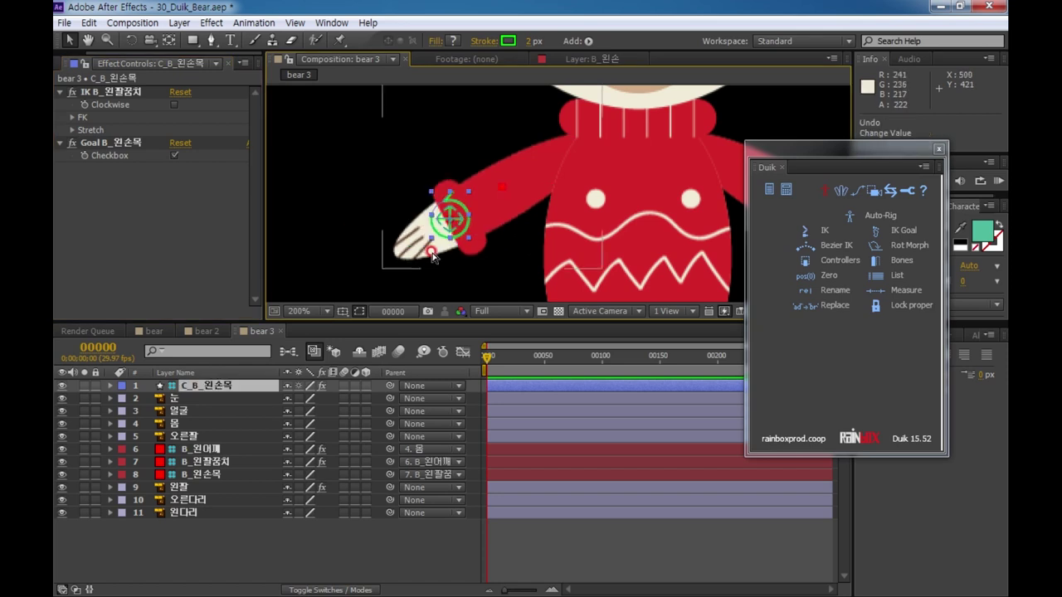
- Turn off Auto-Stretch in the left elbow's IK effect and move the left wrist controller to about 527, 426
click(72, 129)
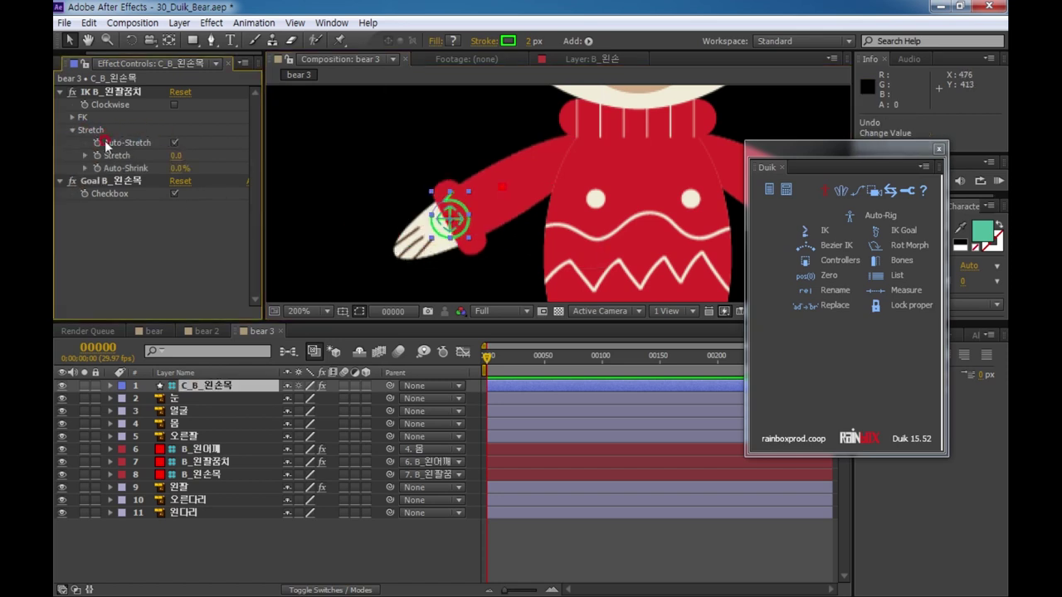
click(173, 142)
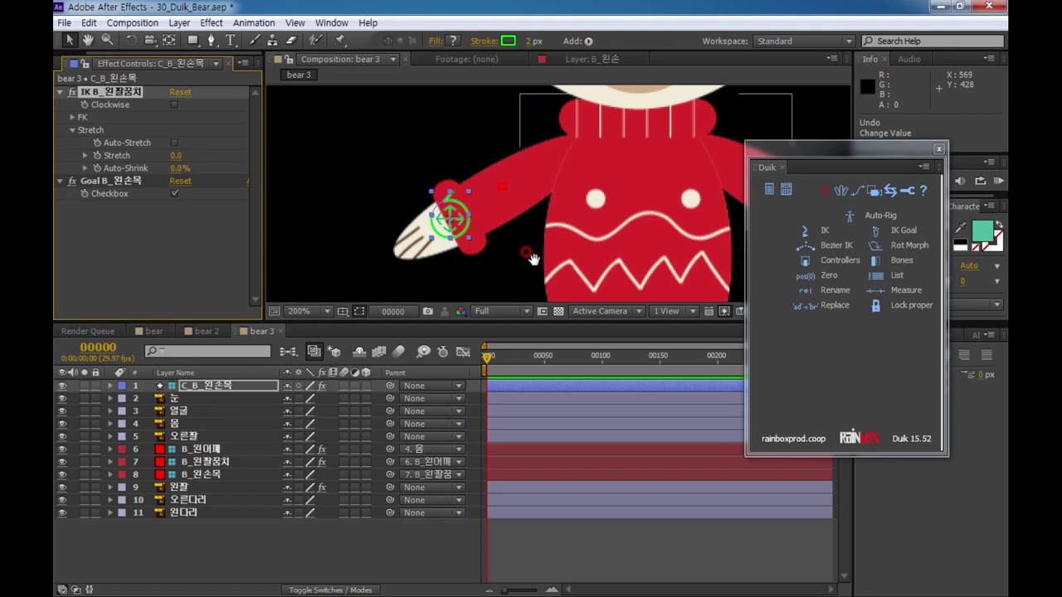
scroll(481, 249, down, 2)
drag(478, 241, 489, 268)
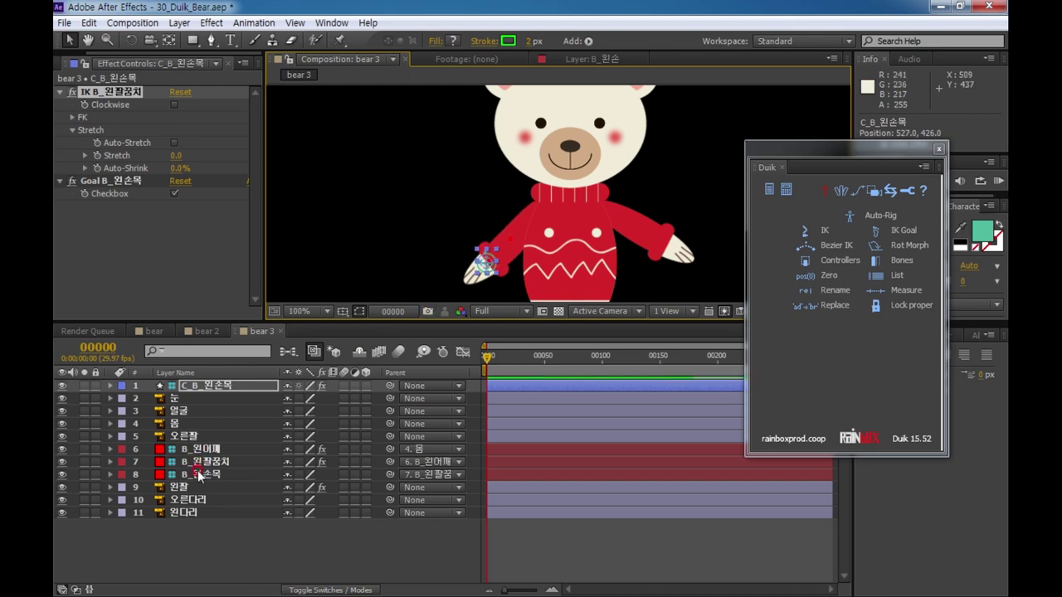
- Place three puppet pins on the right arm layer 오른팔, at the wrist, elbow and shoulder
click(212, 437)
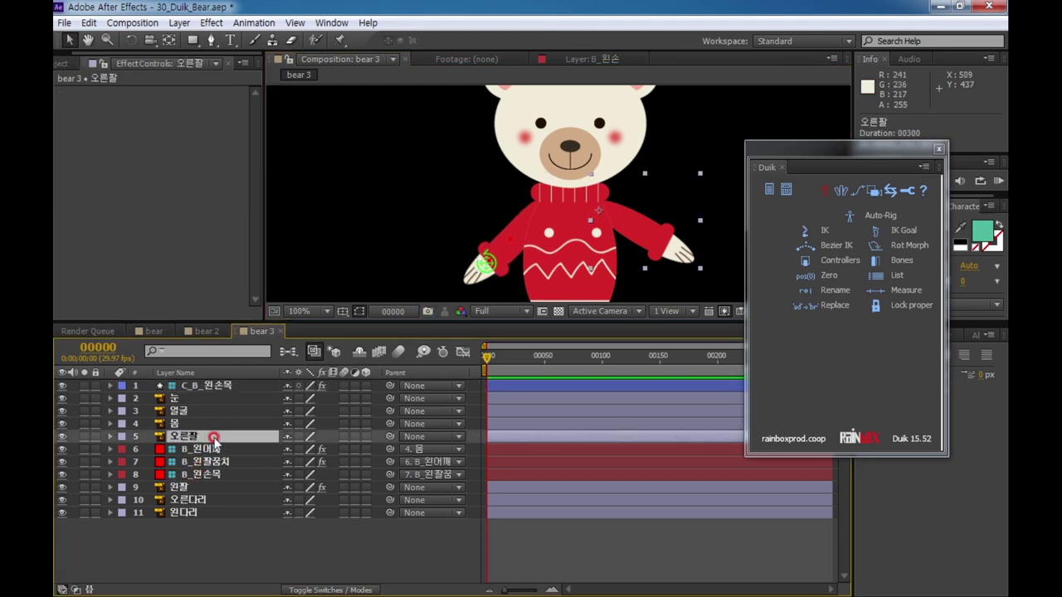
click(339, 40)
drag(566, 231, 479, 210)
key(period)
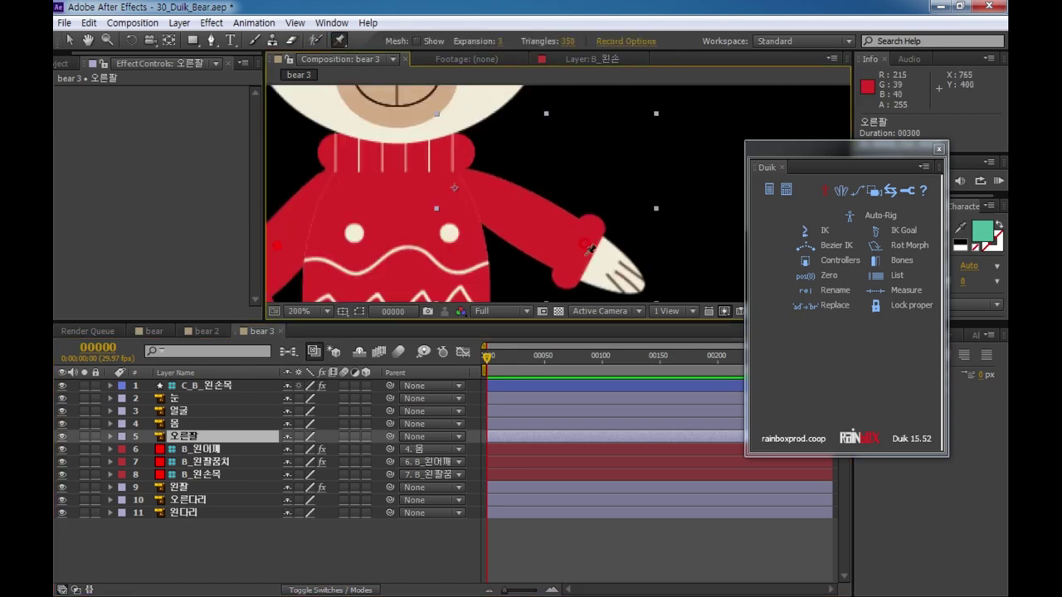
click(583, 253)
click(535, 220)
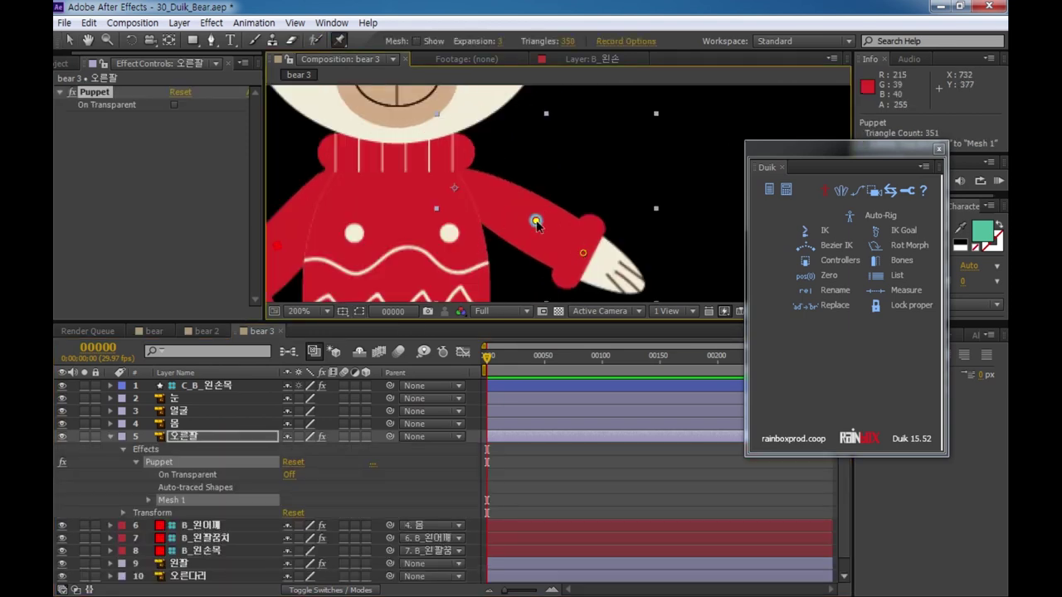
click(448, 180)
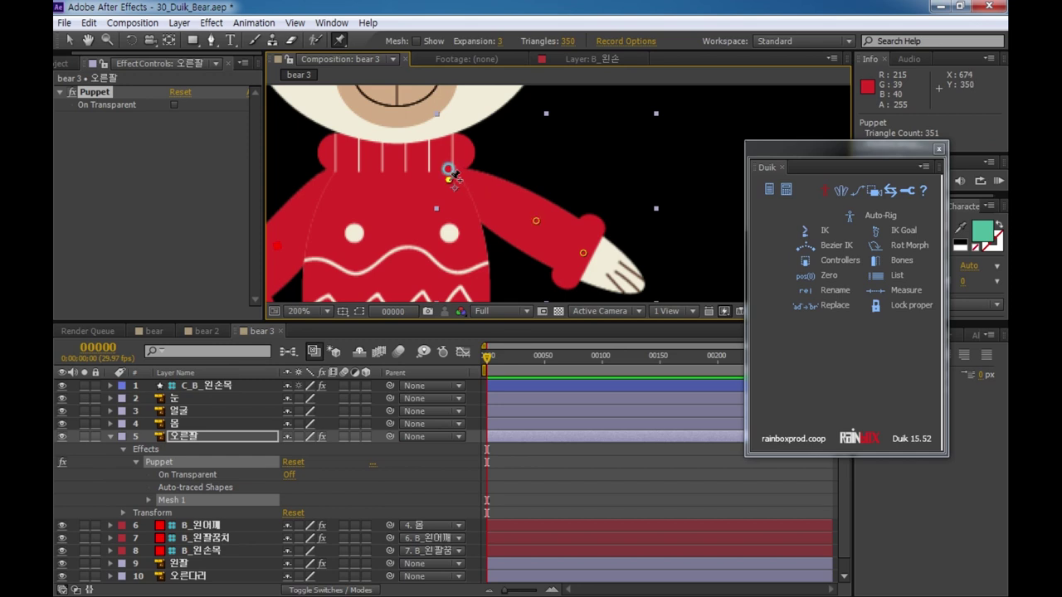
- Reveal the puppet pins of layer 오른팔 and rename Puppet Pin 1 as 오른손목
click(207, 438)
key(u)
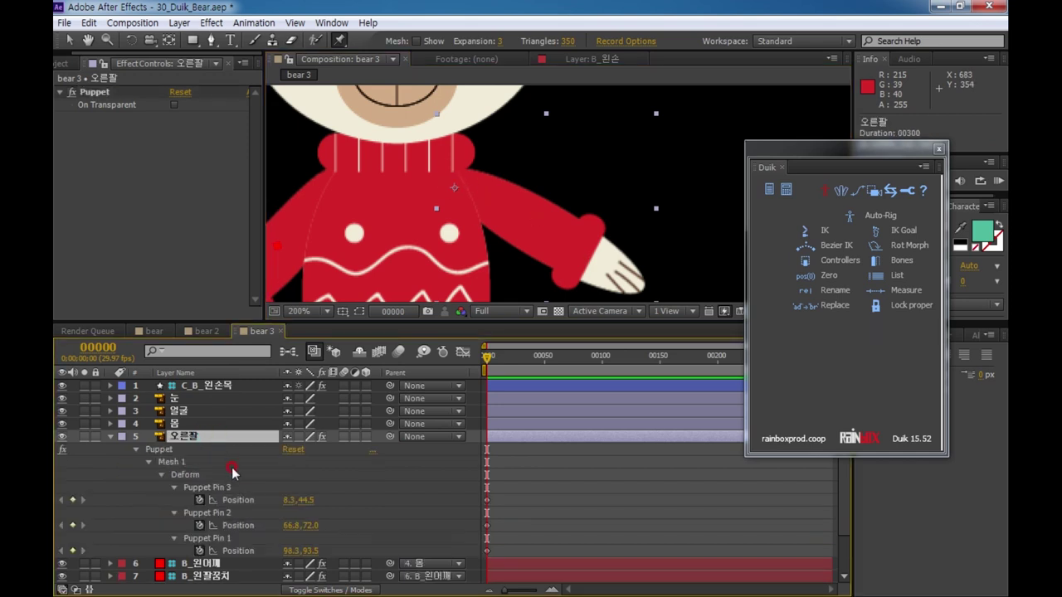
drag(333, 320, 332, 270)
click(228, 489)
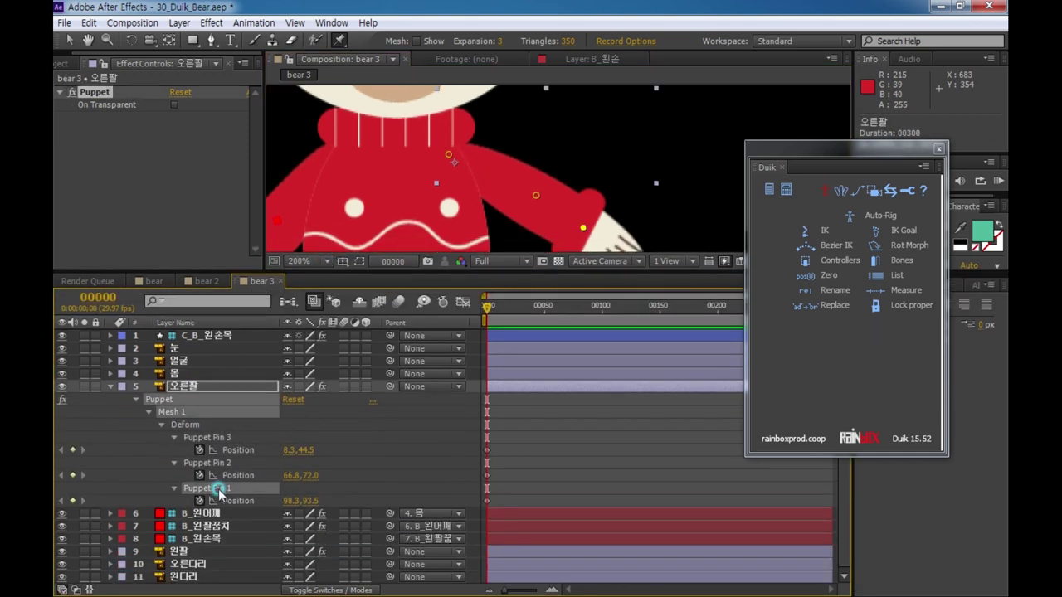
key(Return)
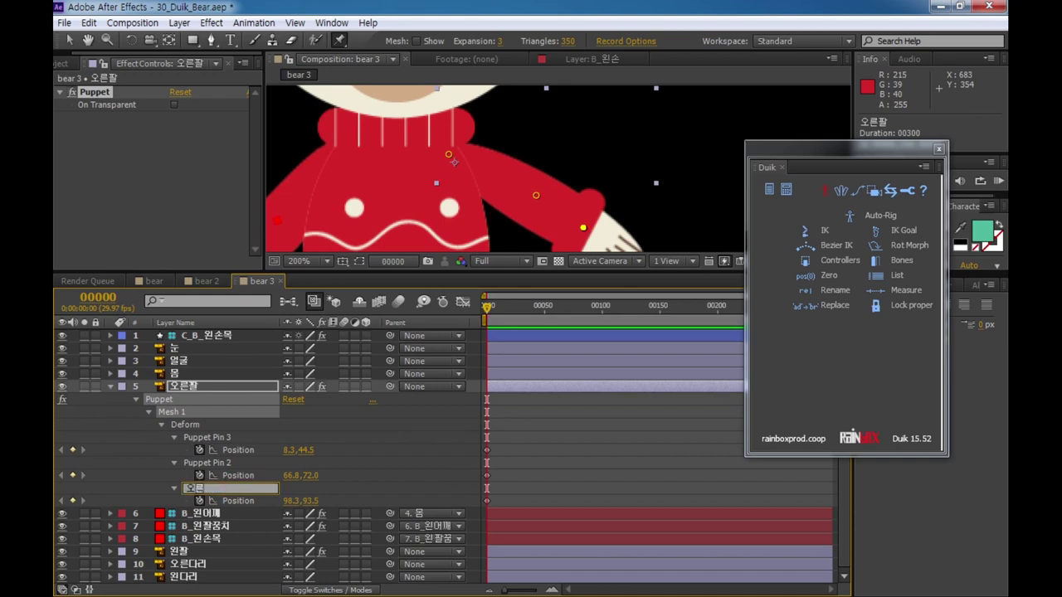
text(오른손목)
key(Return)
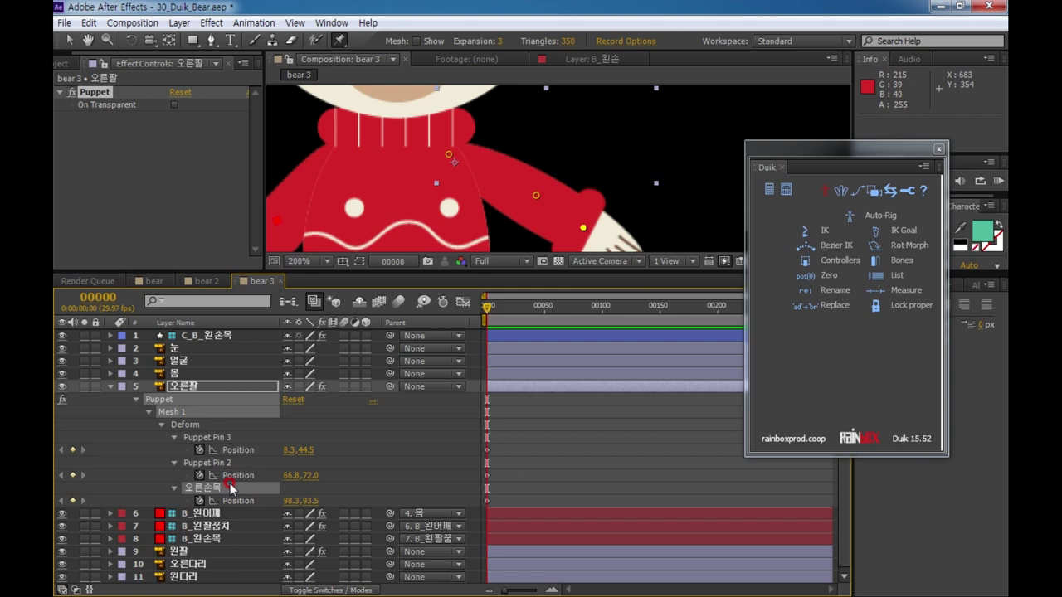
- Rename Puppet Pin 2 as 오른팔꿈치 and Puppet Pin 3 as 오른어깨
click(234, 463)
key(Return)
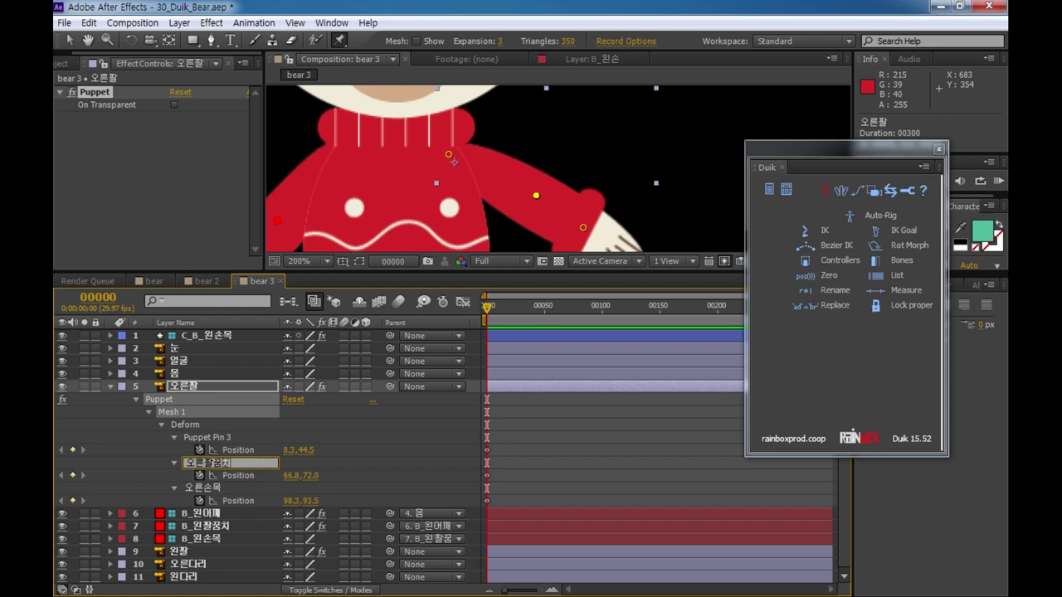
text(오른팔꿈치)
click(236, 465)
click(205, 437)
key(Return)
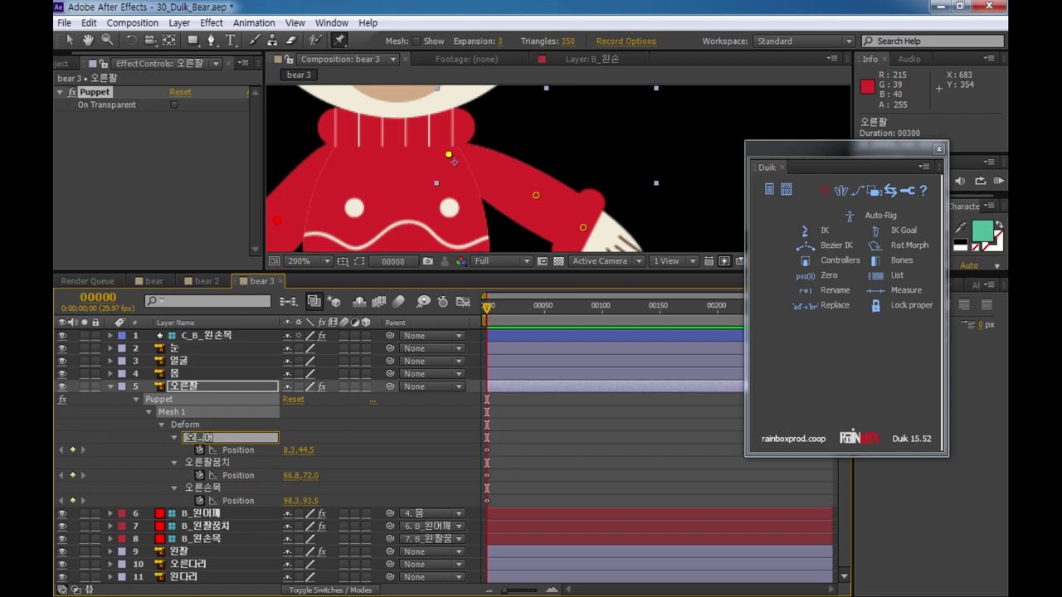
click(208, 443)
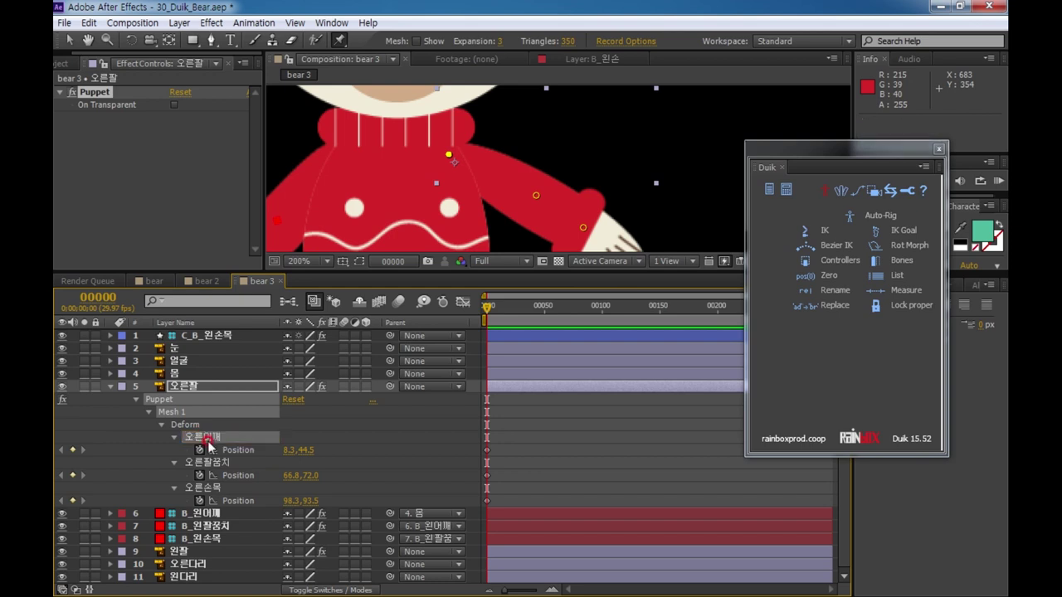
- Create Duik bones from the right arm's three puppet pins and collapse the arm layer's properties
click(641, 340)
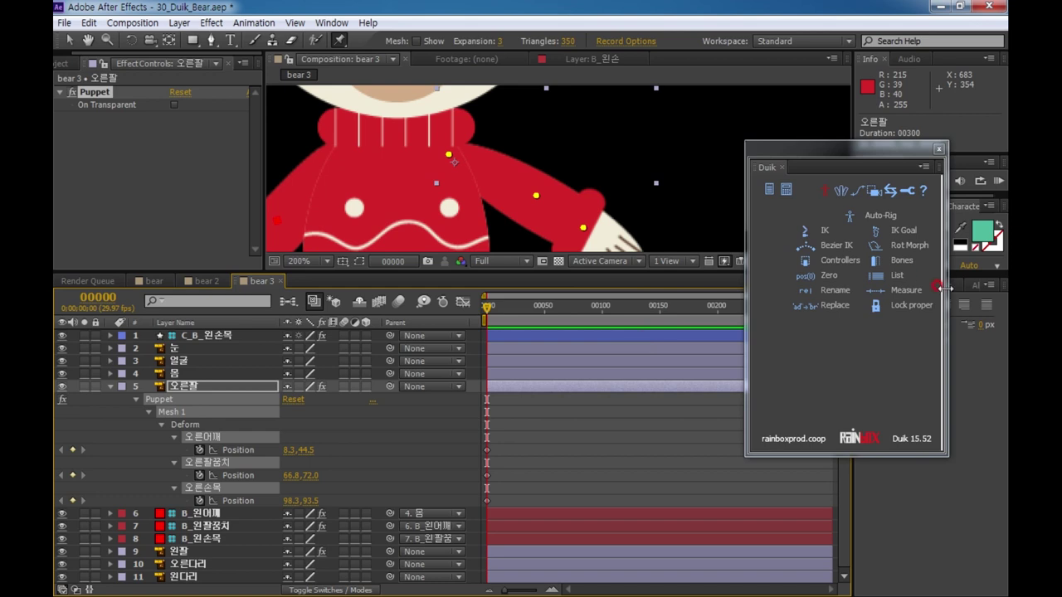
click(901, 261)
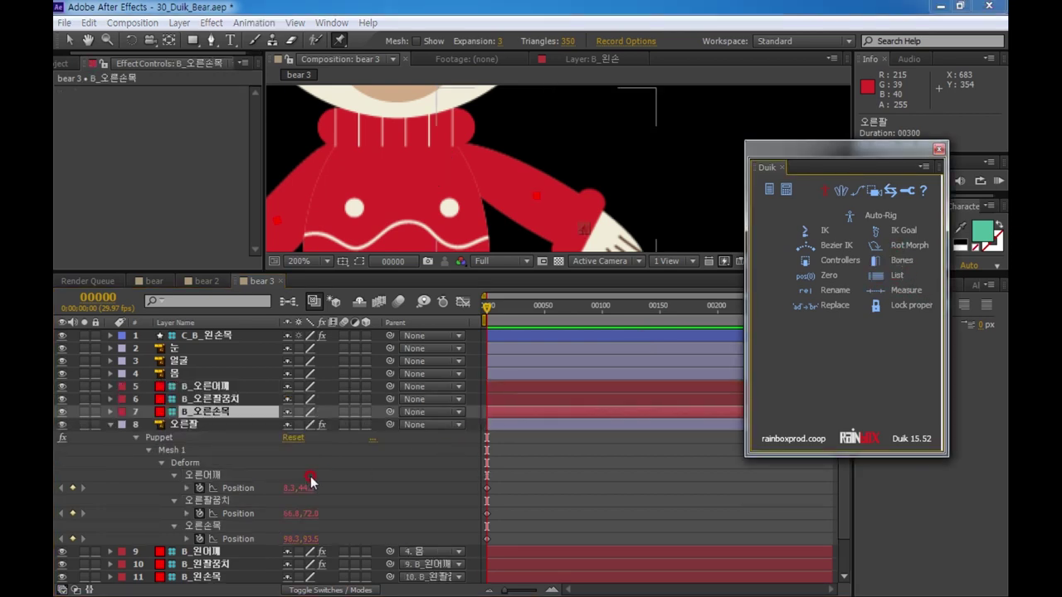
click(110, 424)
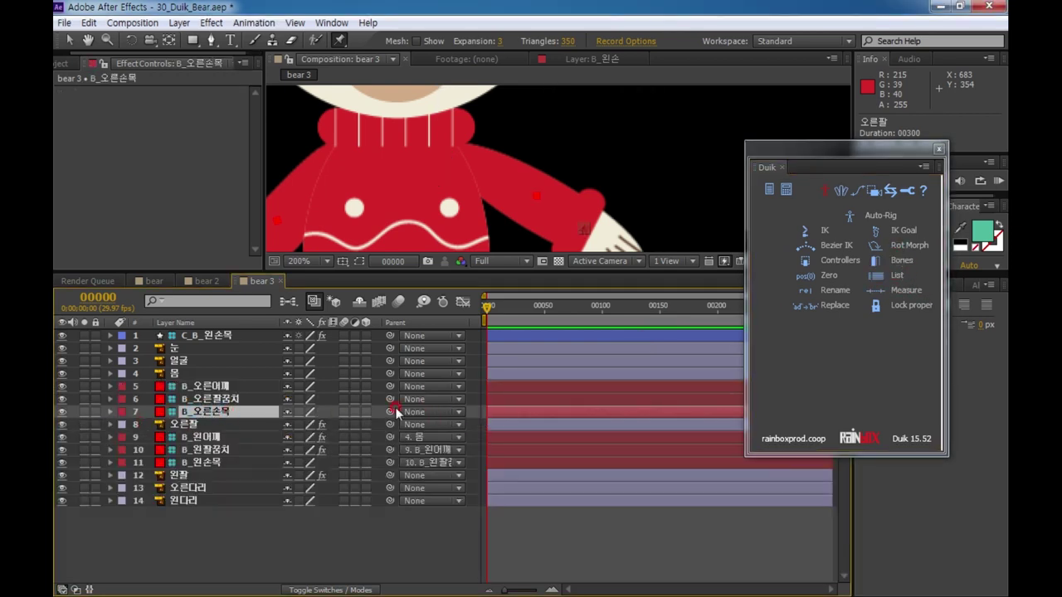
- Parent bone B_오른손목 to B_오른팔꿈치, the elbow bone to B_오른어깨, and the shoulder bone to the body layer 몸
drag(390, 411, 244, 399)
drag(389, 399, 224, 386)
drag(390, 387, 249, 373)
- Create a small green Duik controller with rotation and position arrows for the wrist bone B_오른손목
click(231, 412)
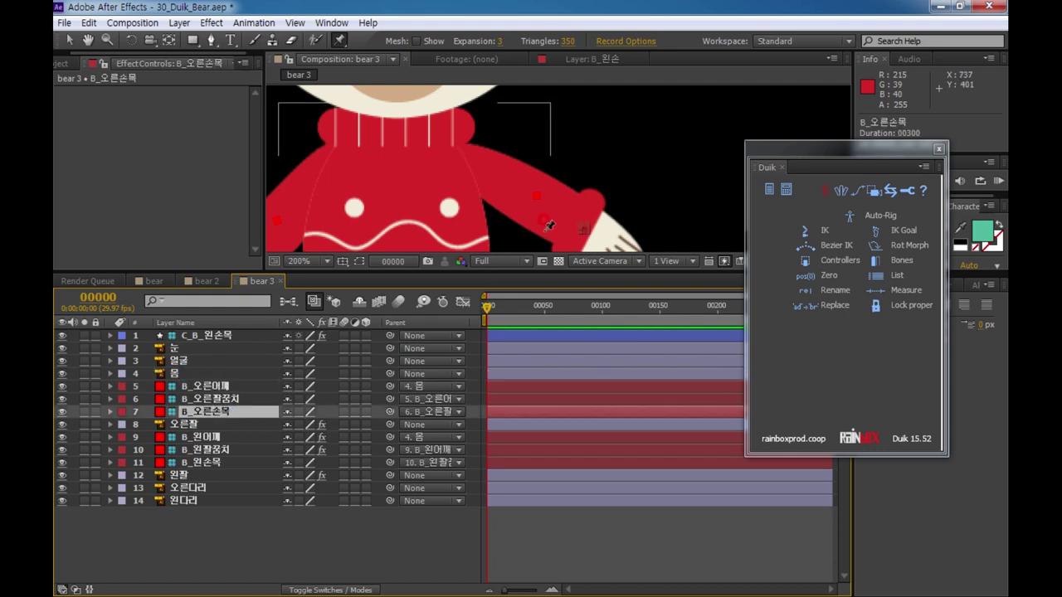
click(66, 41)
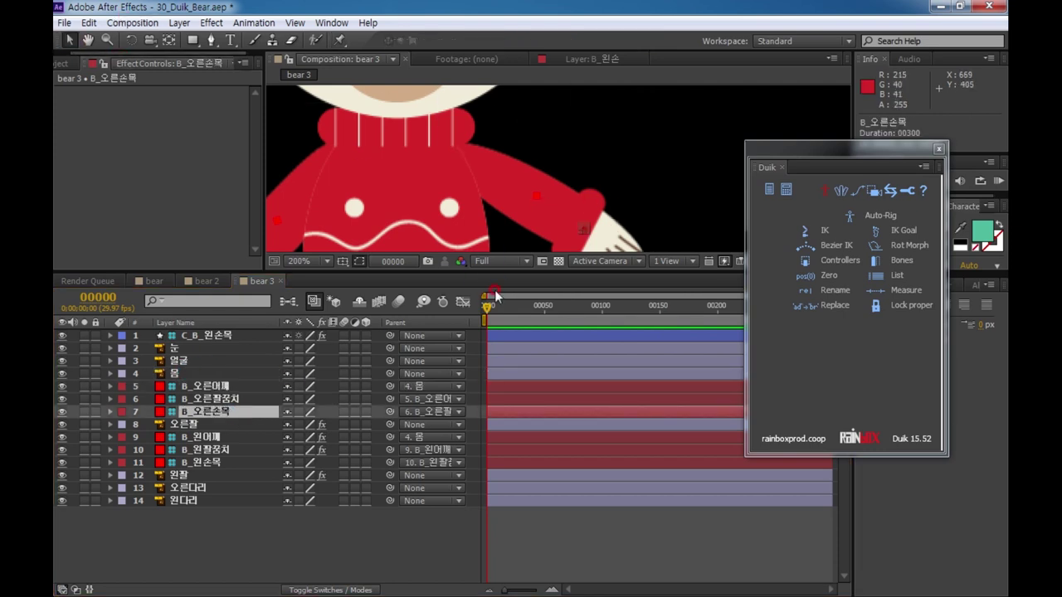
drag(493, 271, 548, 335)
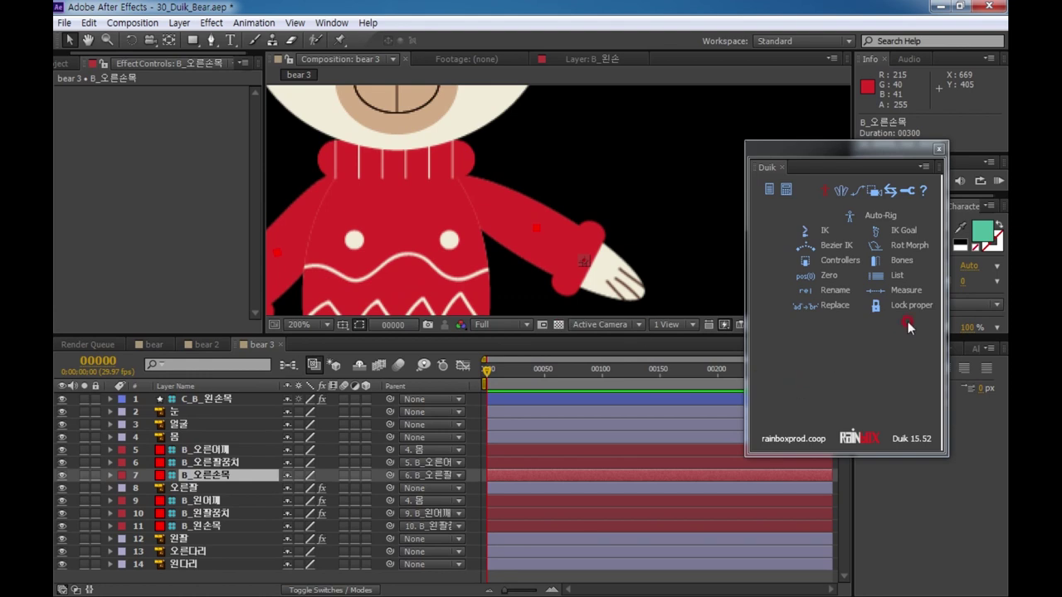
click(840, 260)
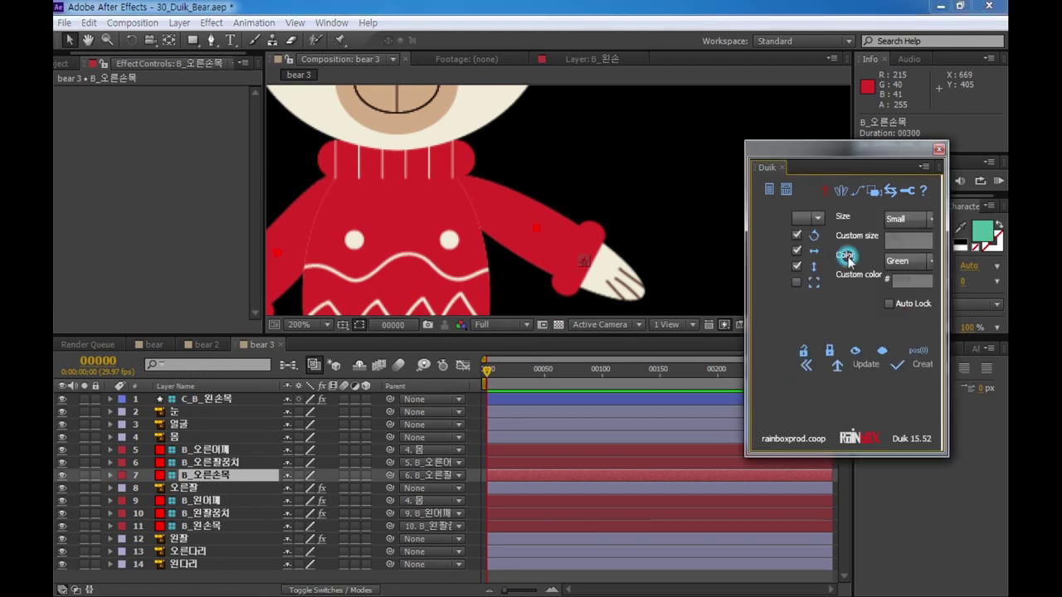
click(918, 360)
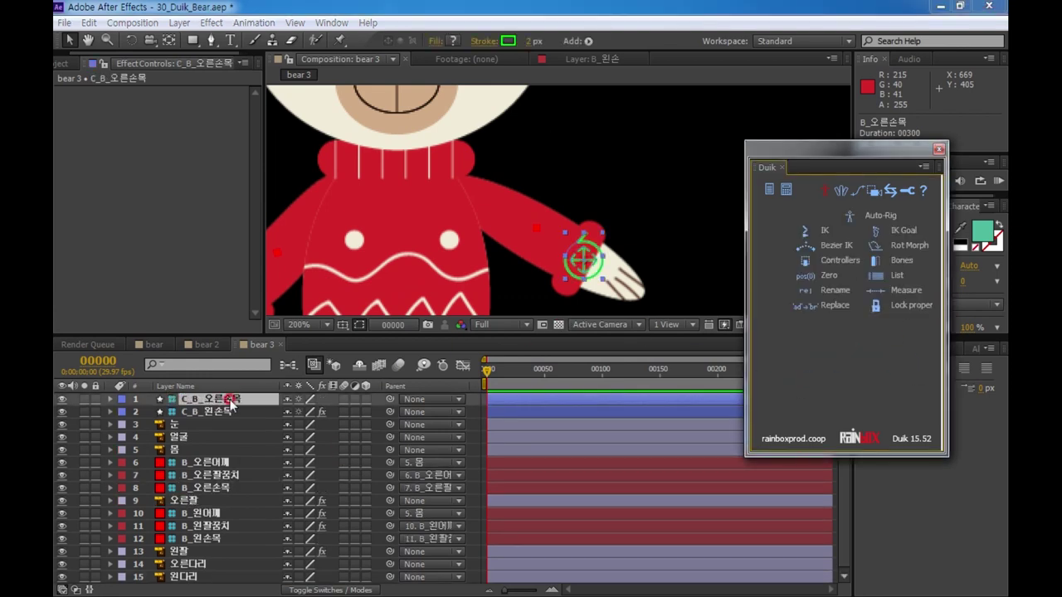
- Create a Duik 2-Layer IK Goal rig for the right arm from controller C_B_오른손목 and the wrist, elbow and shoulder bones
ctrl+click(228, 490)
ctrl+click(233, 476)
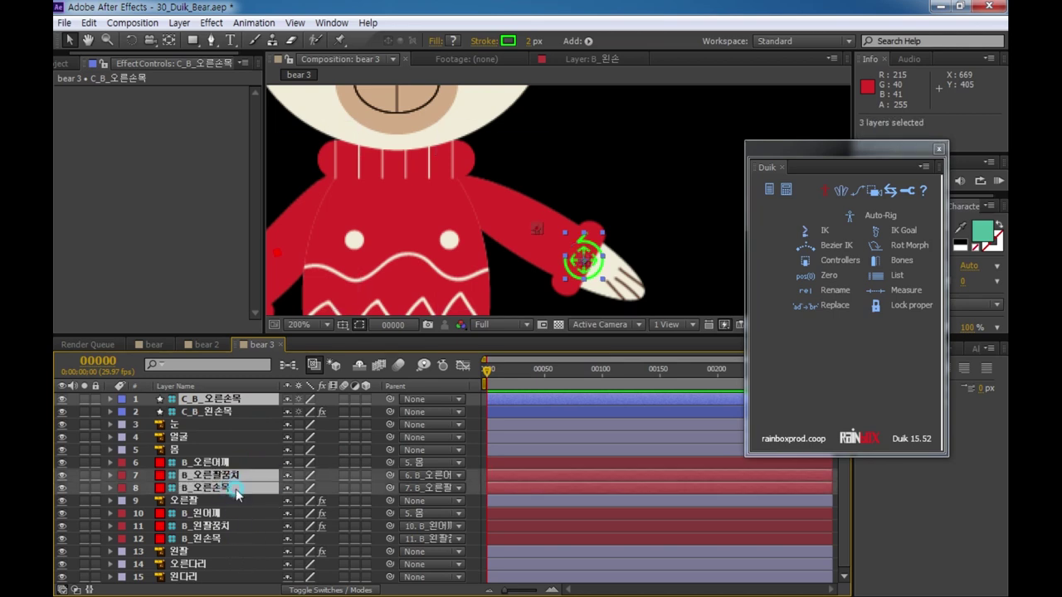
ctrl+click(222, 464)
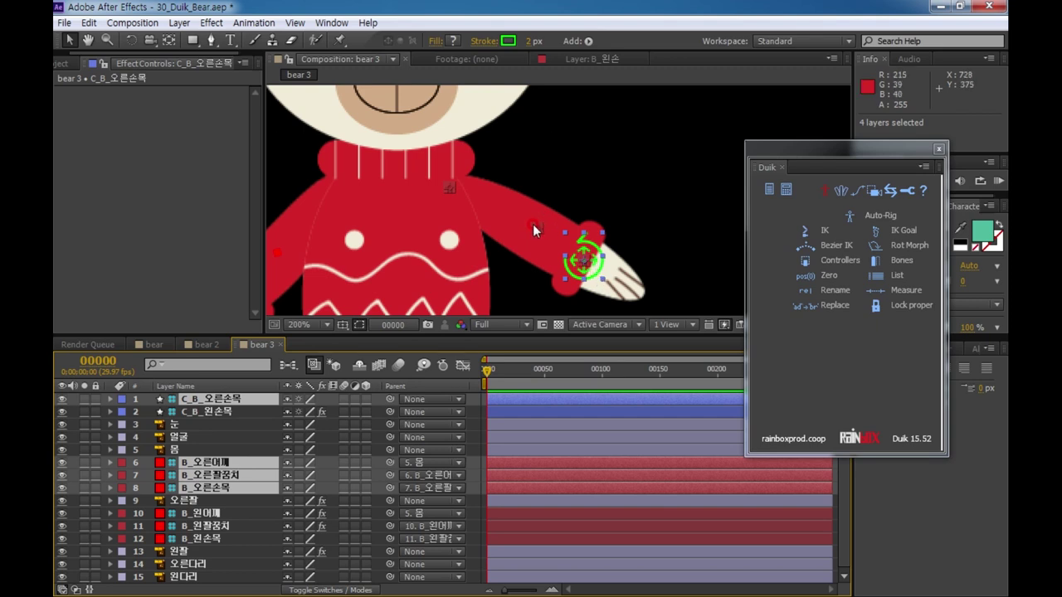
click(824, 232)
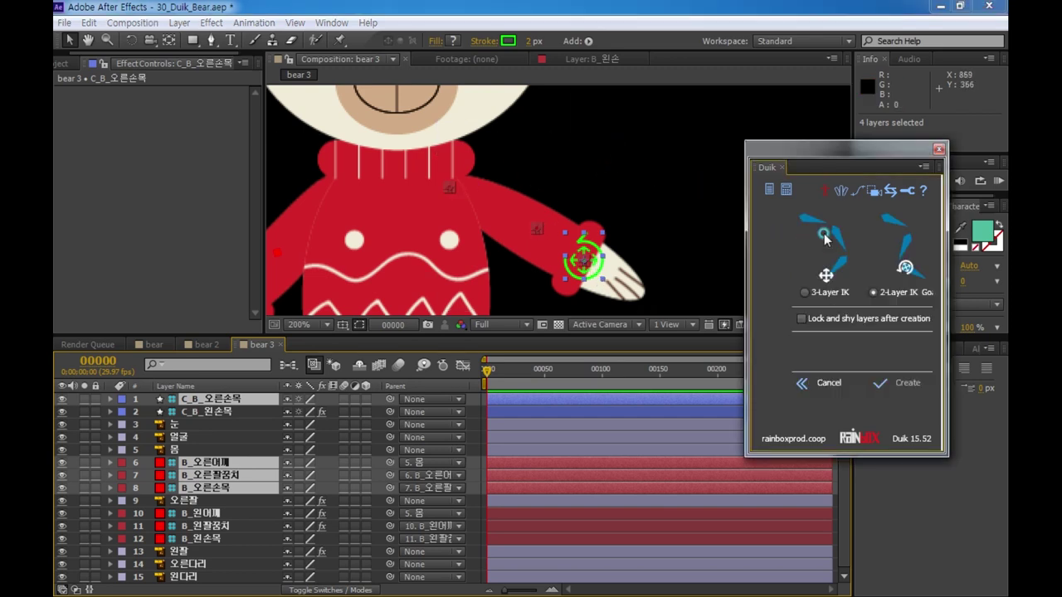
click(904, 383)
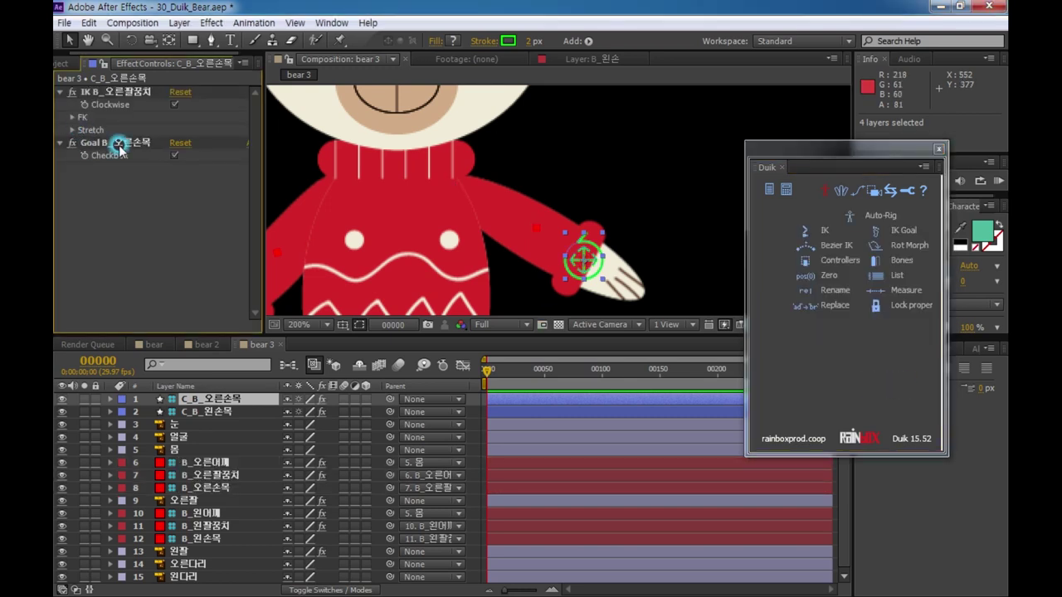
- Turn off Auto-Stretch in the right arm's IK effect and move the wrist controller C_B_오른손목 to test the bend
click(72, 130)
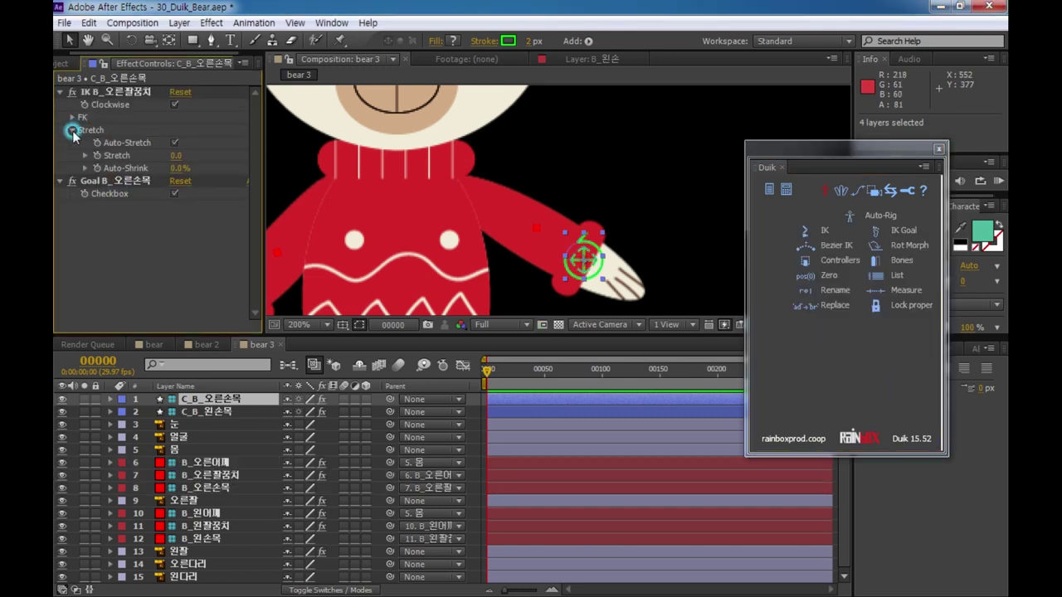
click(175, 143)
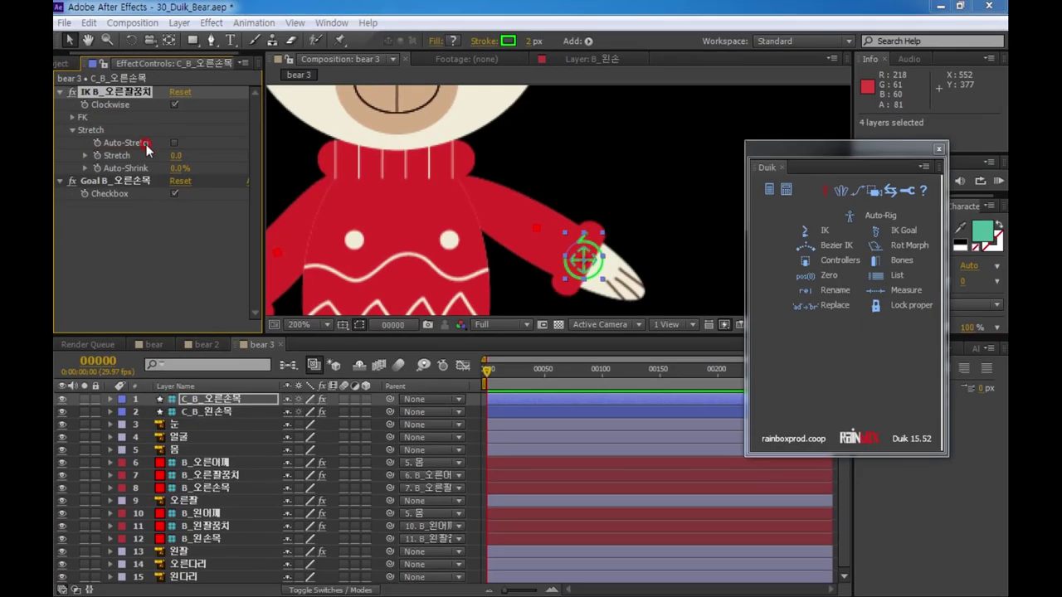
mouse_move(590, 272)
mouse_down()
mouse_move(624, 241)
mouse_move(621, 190)
mouse_move(588, 166)
mouse_move(611, 190)
mouse_move(576, 212)
mouse_move(584, 193)
mouse_move(581, 213)
mouse_move(580, 187)
mouse_move(557, 201)
mouse_move(537, 236)
mouse_move(575, 205)
mouse_move(571, 264)
mouse_move(579, 219)
mouse_move(592, 242)
mouse_move(577, 176)
mouse_move(552, 229)
mouse_move(568, 253)
mouse_up()
- Turn off Clockwise in the right arm's IK effect and lower the wrist controller to about 768.5, 409
scroll(514, 238, down, 1)
click(85, 192)
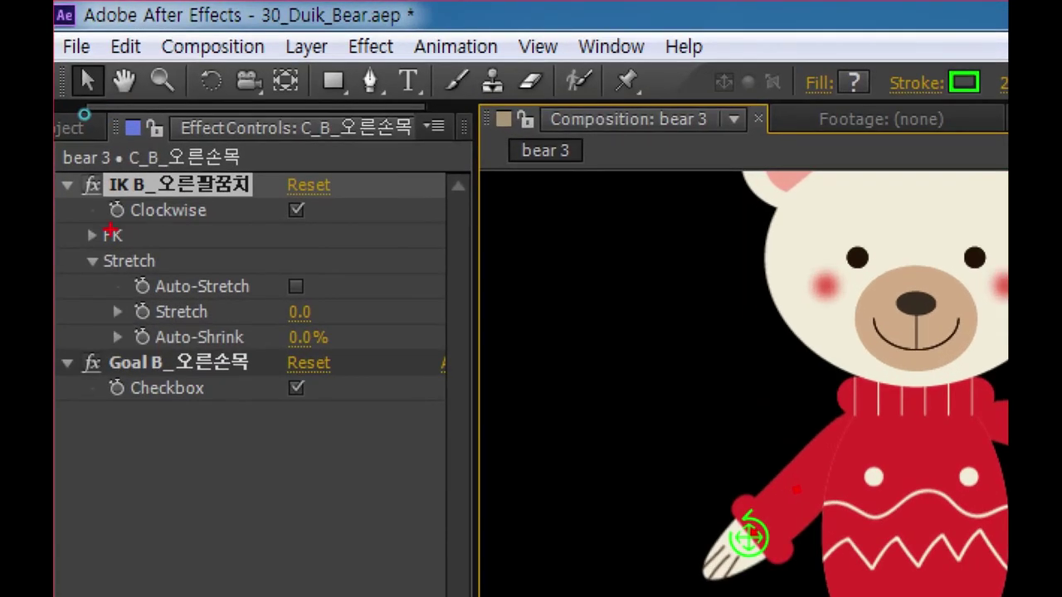
drag(110, 231, 256, 224)
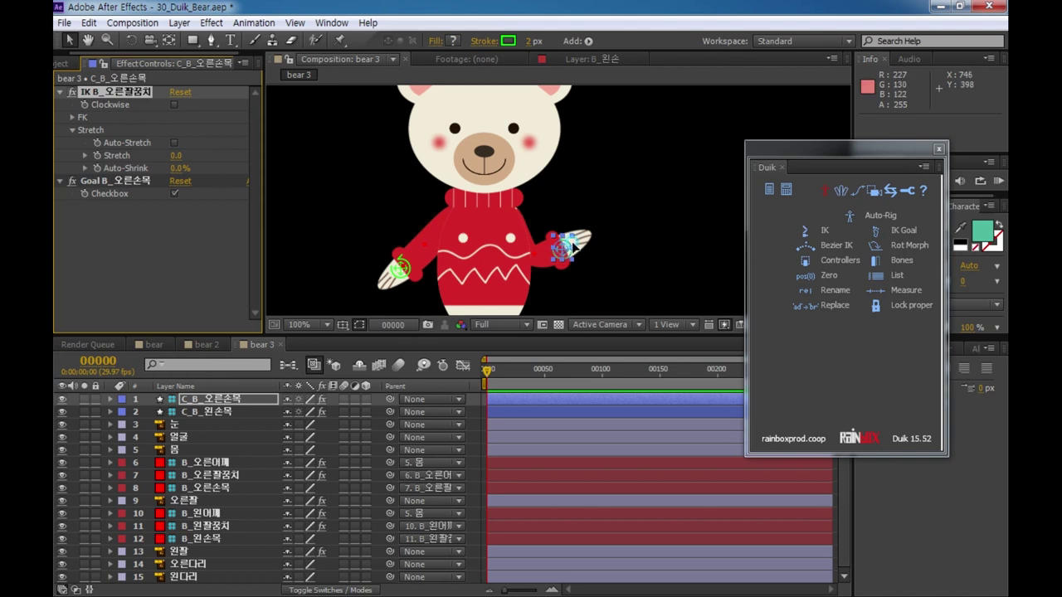
drag(563, 249, 582, 264)
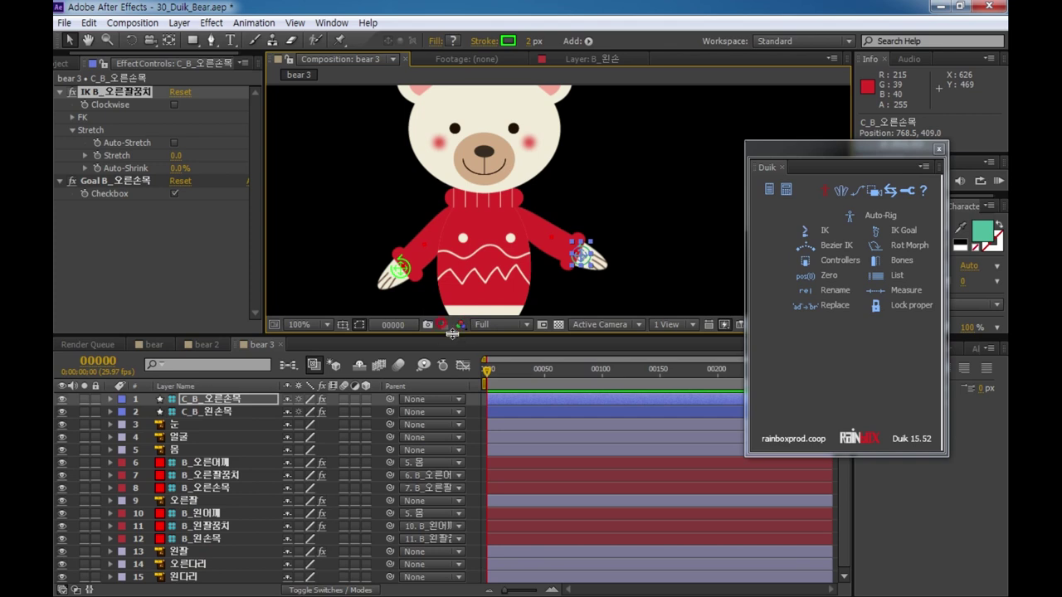
- Place puppet pins on the left leg layer 왼다리 at the ankle, the knee and the top of the leg
drag(448, 334, 441, 351)
drag(525, 261, 588, 130)
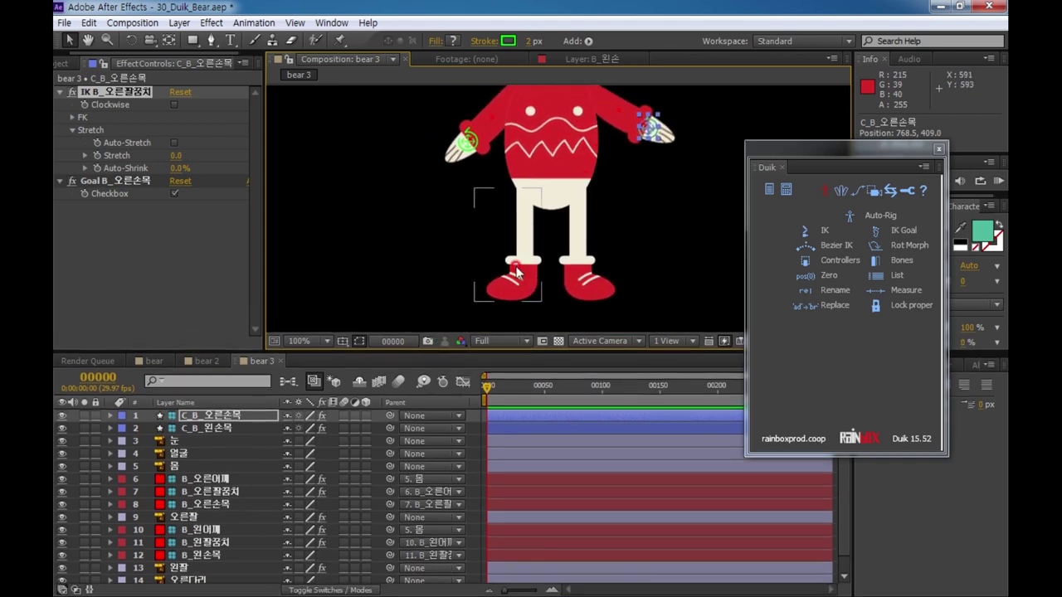
click(516, 272)
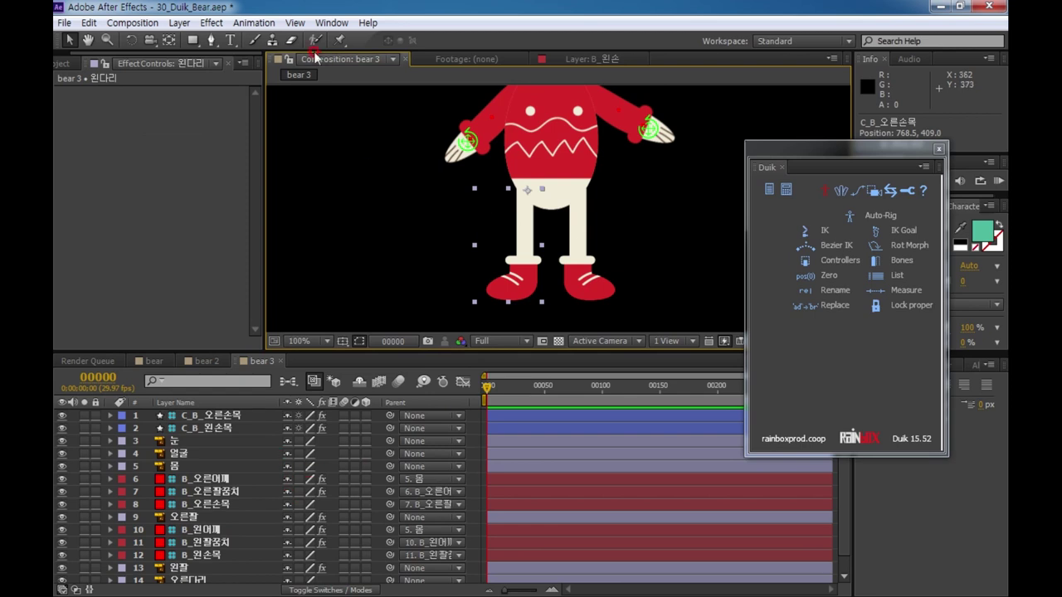
click(337, 39)
click(523, 275)
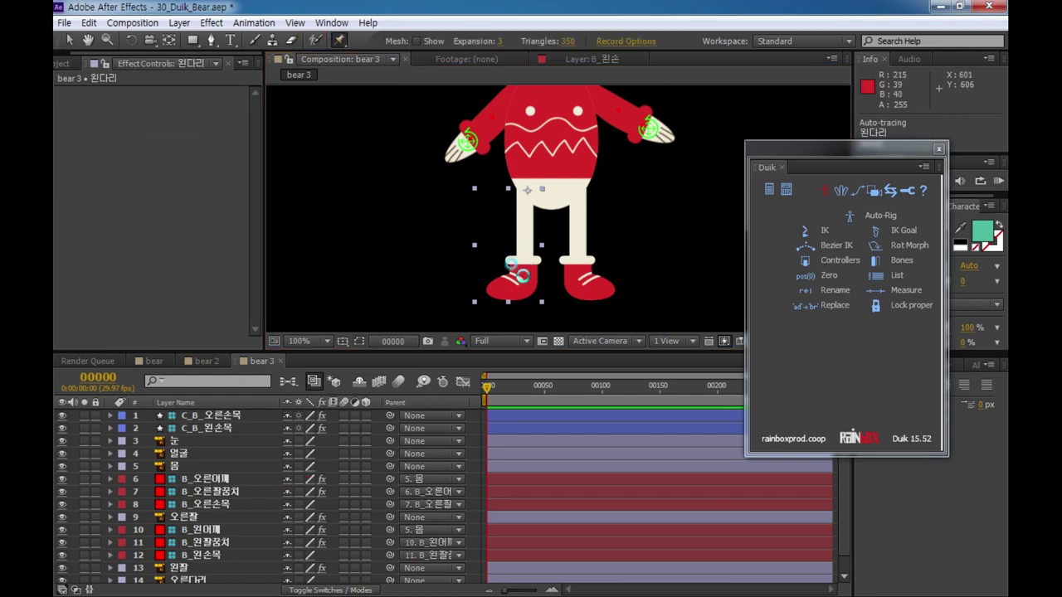
click(524, 235)
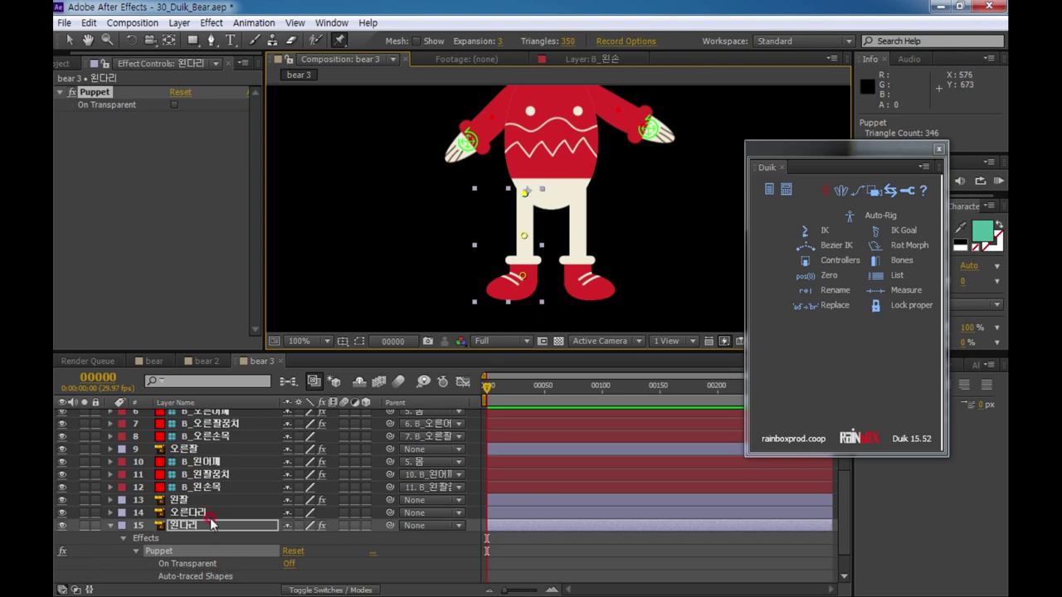
- Reveal the three puppet pins of layer 왼다리 and create Duik bones from Puppet Pin 1, 2 and 3
click(196, 512)
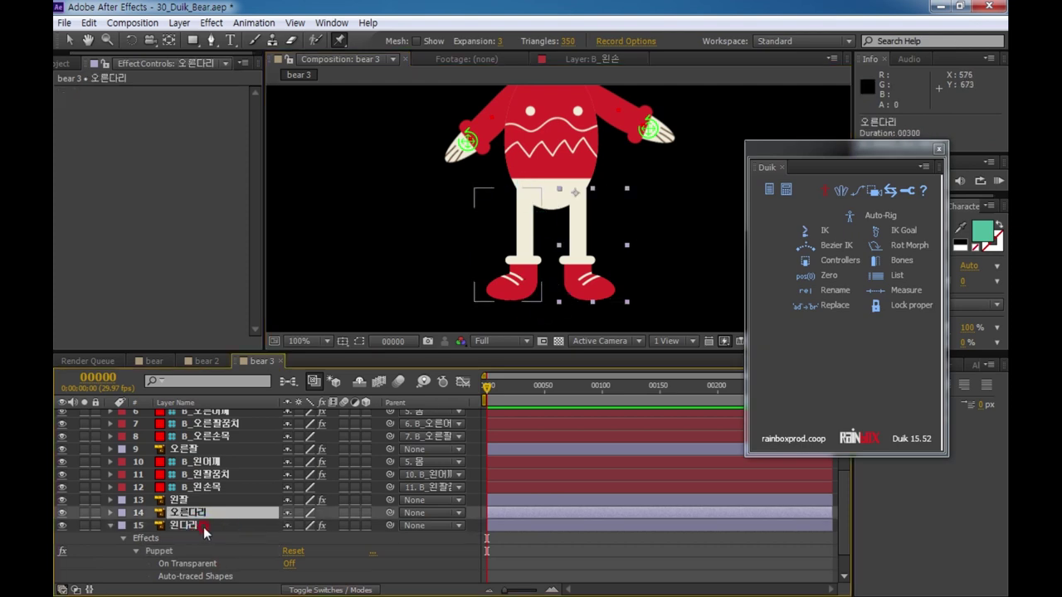
click(208, 528)
click(239, 525)
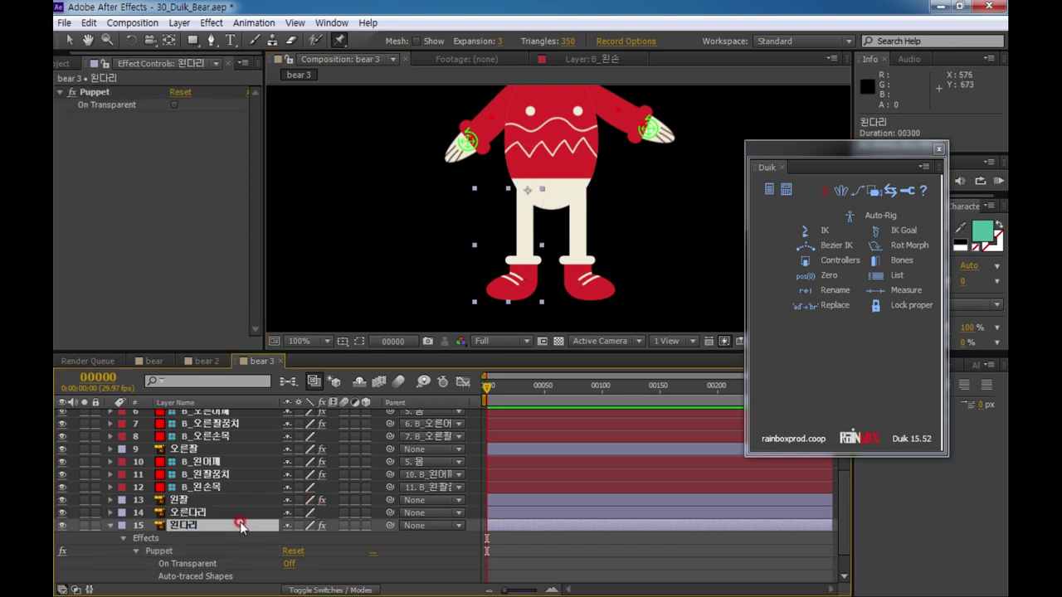
key(u)
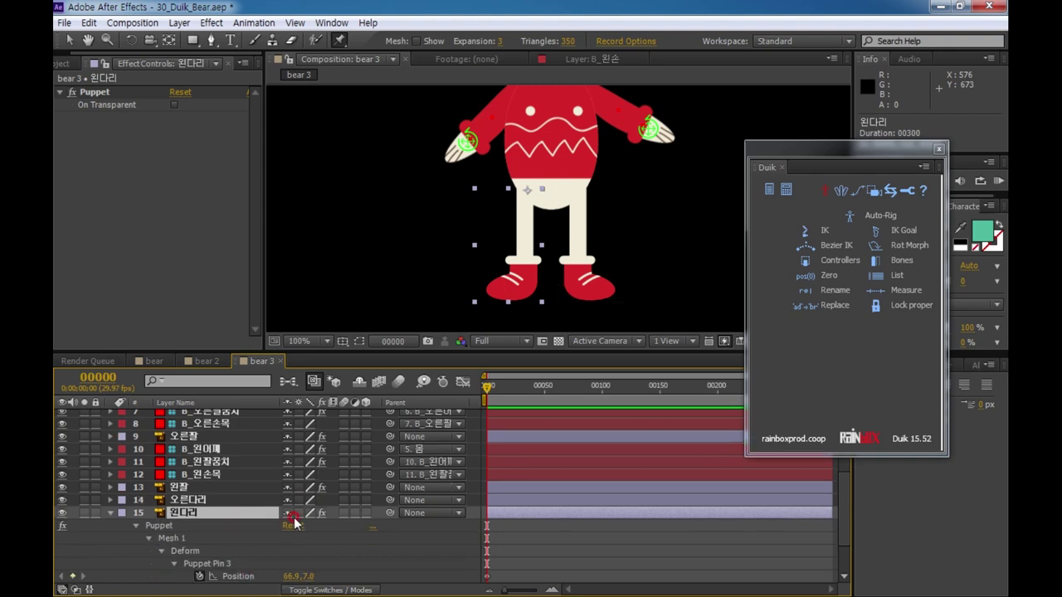
drag(368, 351, 368, 238)
click(245, 526)
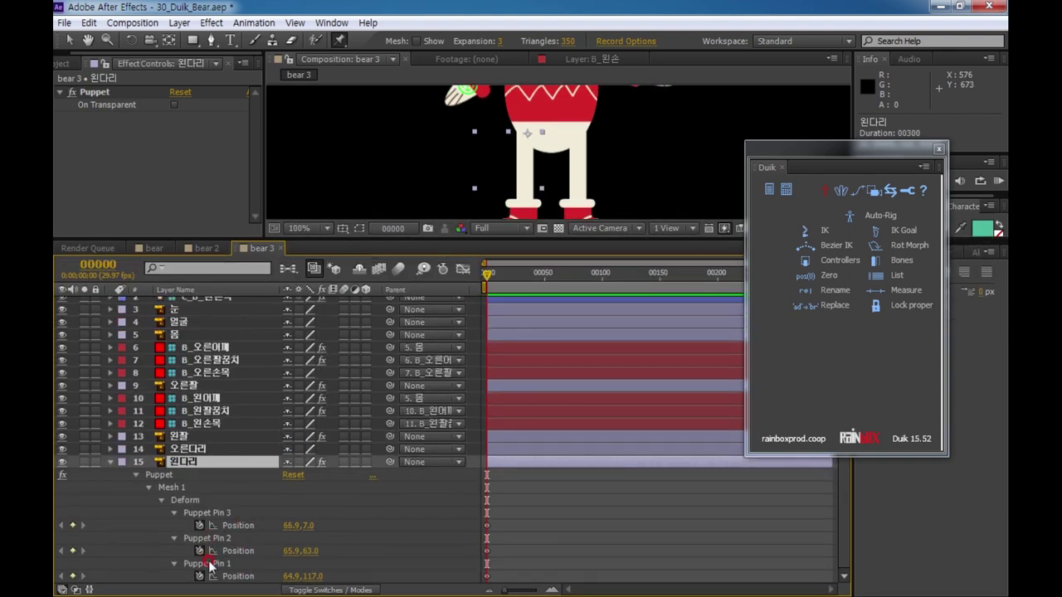
click(210, 564)
ctrl+click(221, 539)
ctrl+click(232, 512)
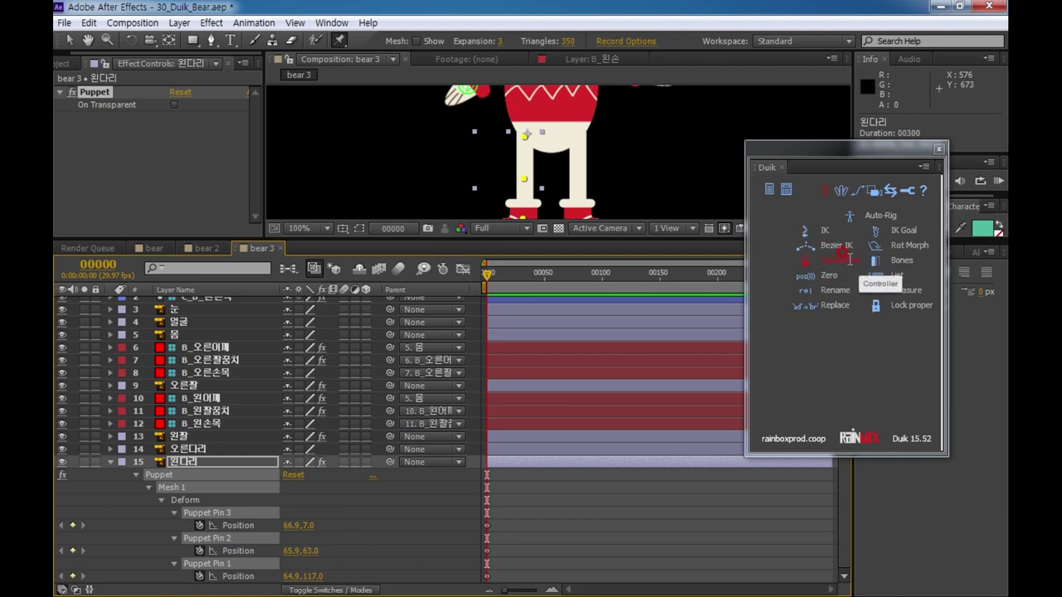
click(848, 257)
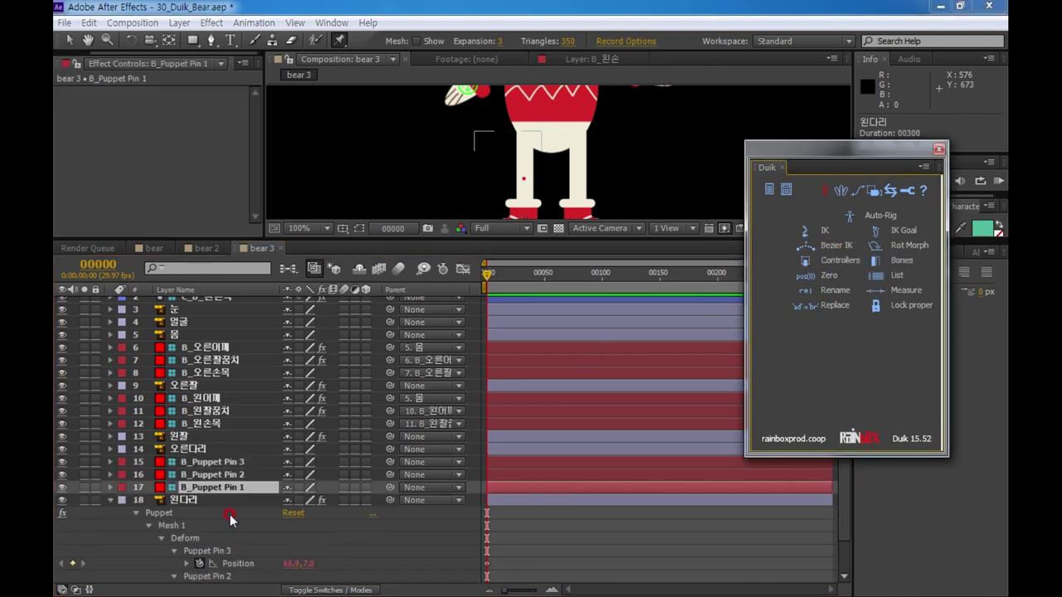
- Parent bone B_Puppet Pin 1 to B_Puppet Pin 2, Pin 2 to B_Puppet Pin 3, and Pin 3 to the body layer 몸
click(292, 491)
drag(392, 487, 261, 474)
drag(389, 475, 242, 463)
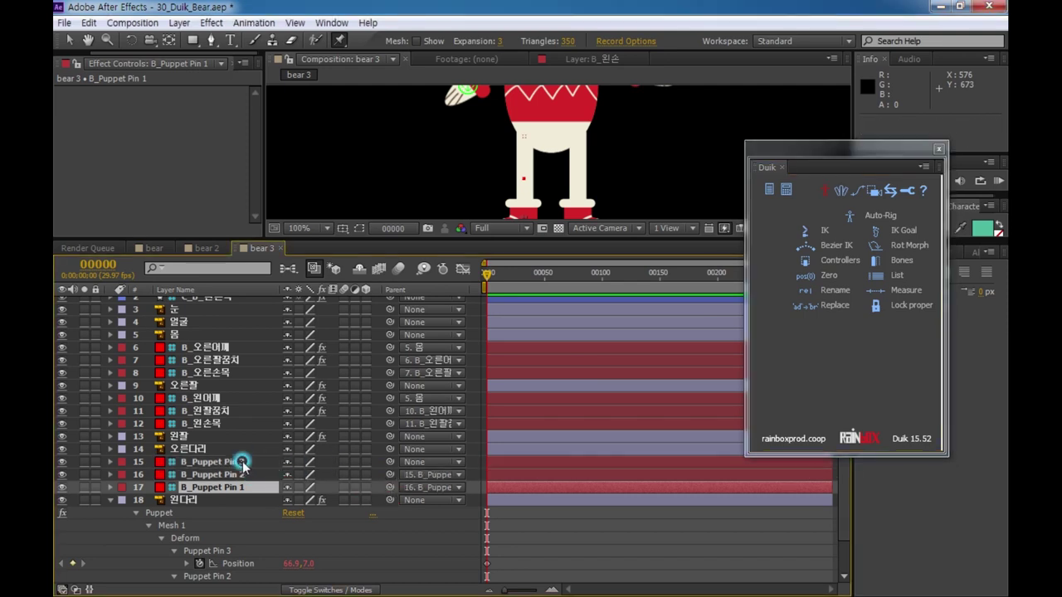
click(251, 466)
drag(390, 462, 184, 338)
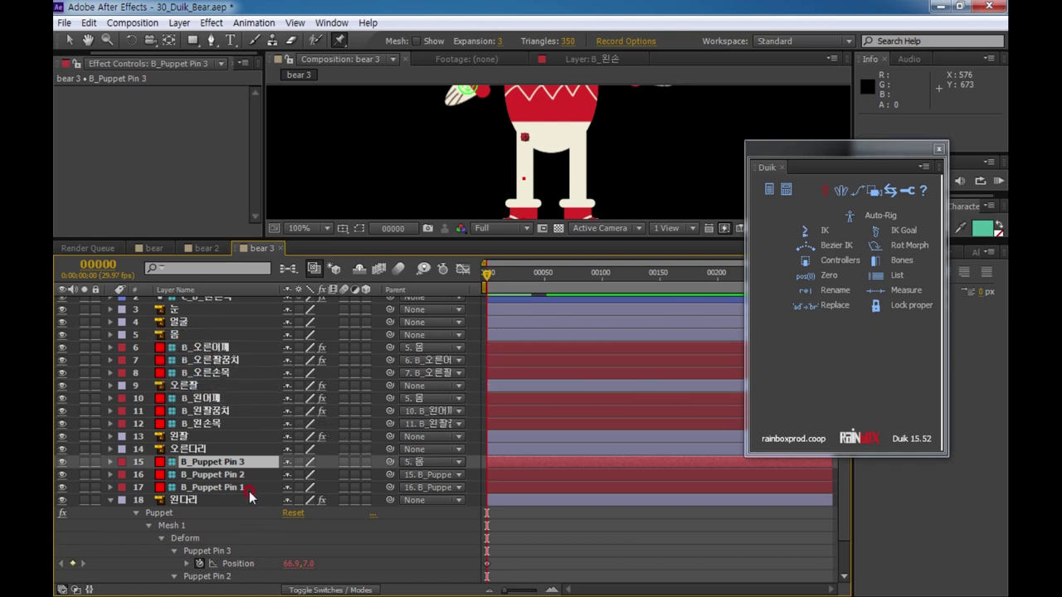
- Create a small green Duik controller with rotation and position arrows for the left ankle bone B_Puppet Pin 1
click(241, 486)
drag(614, 163, 684, 93)
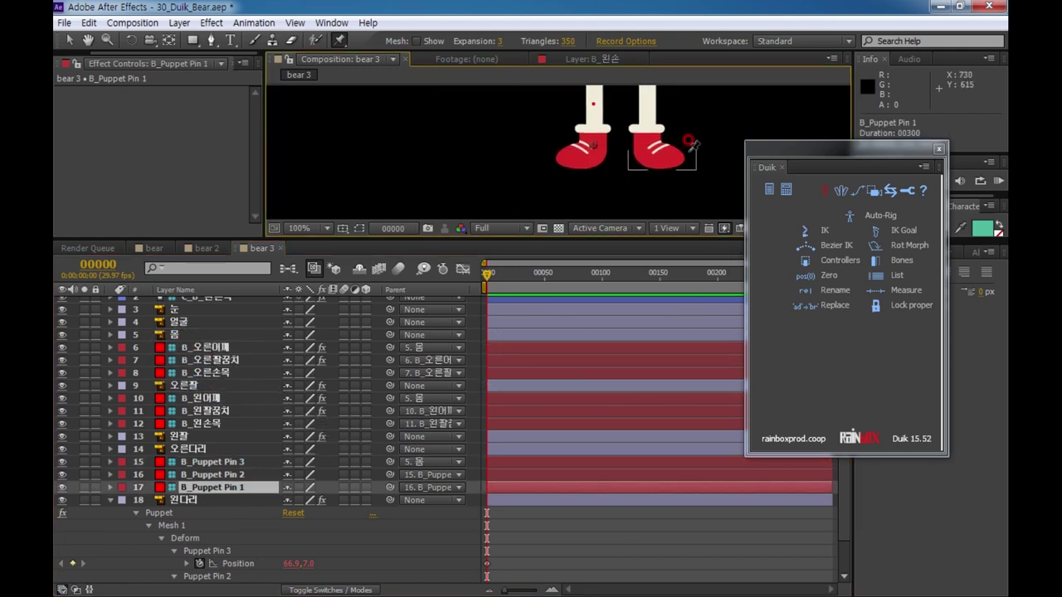
drag(688, 145, 656, 154)
click(840, 259)
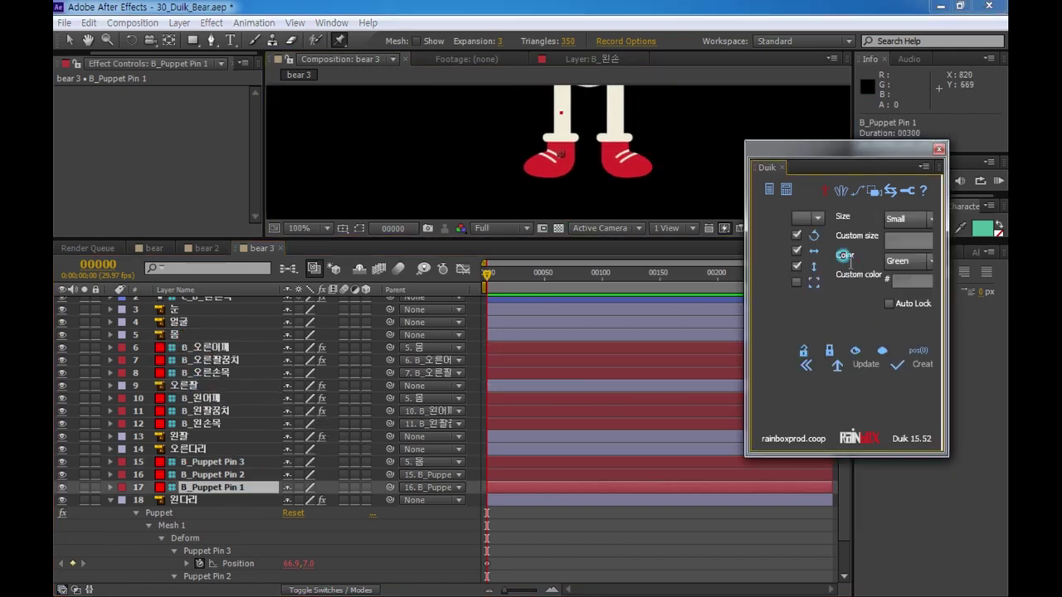
click(916, 356)
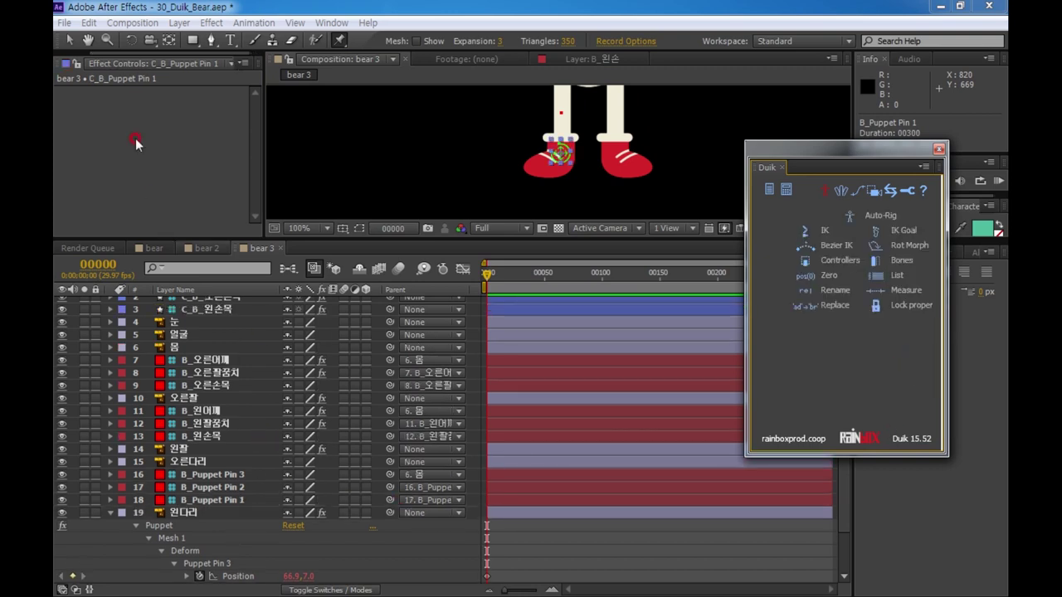
- Create a Duik 2-Layer IK Goal rig for the left leg from controller C_B_Puppet Pin 1 and the three leg bones
click(69, 39)
click(229, 311)
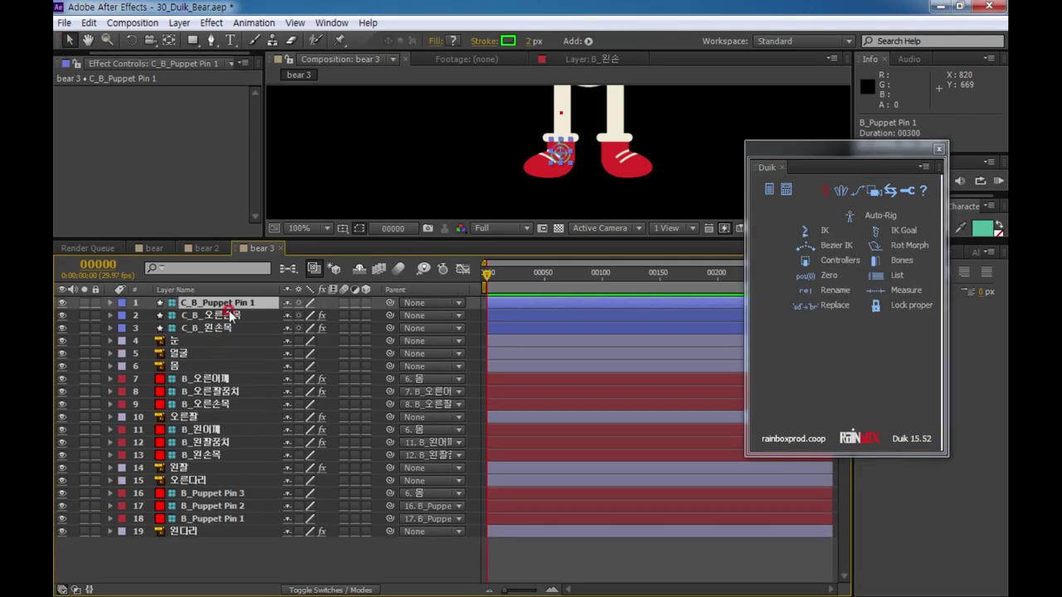
ctrl+click(214, 521)
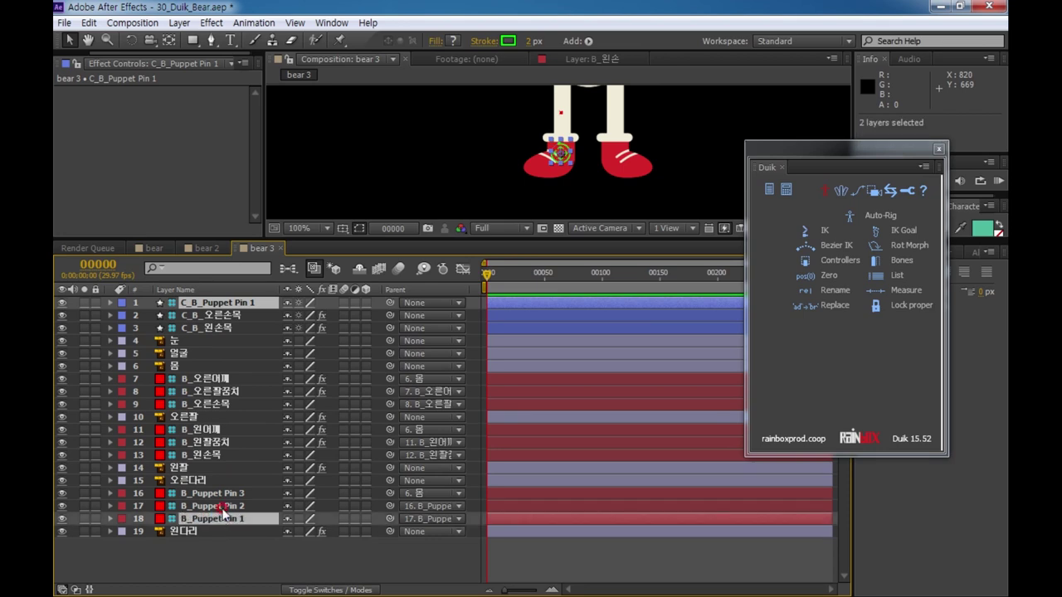
ctrl+click(214, 506)
ctrl+click(214, 494)
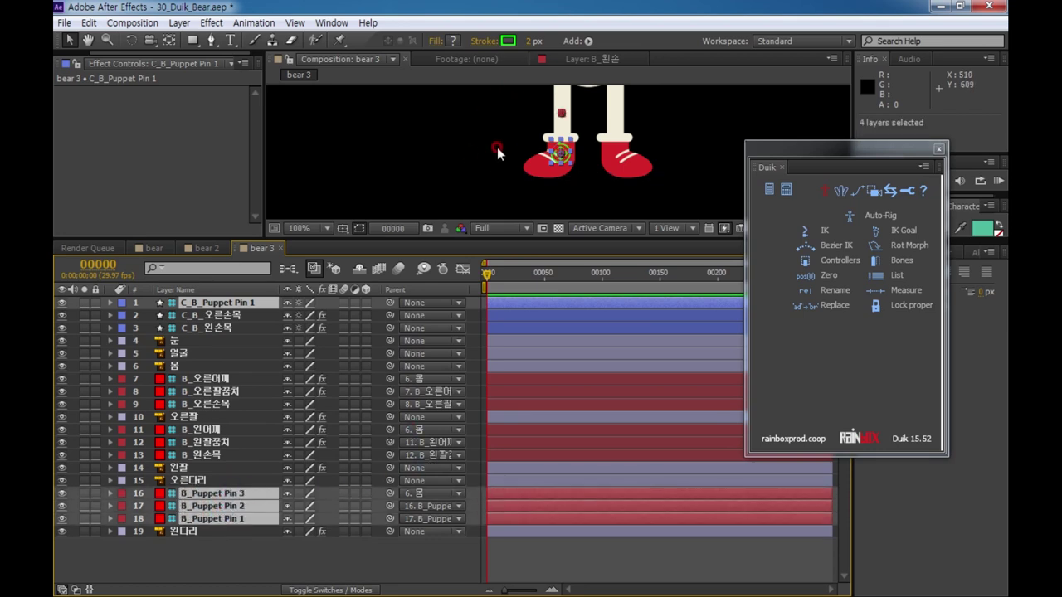
click(833, 233)
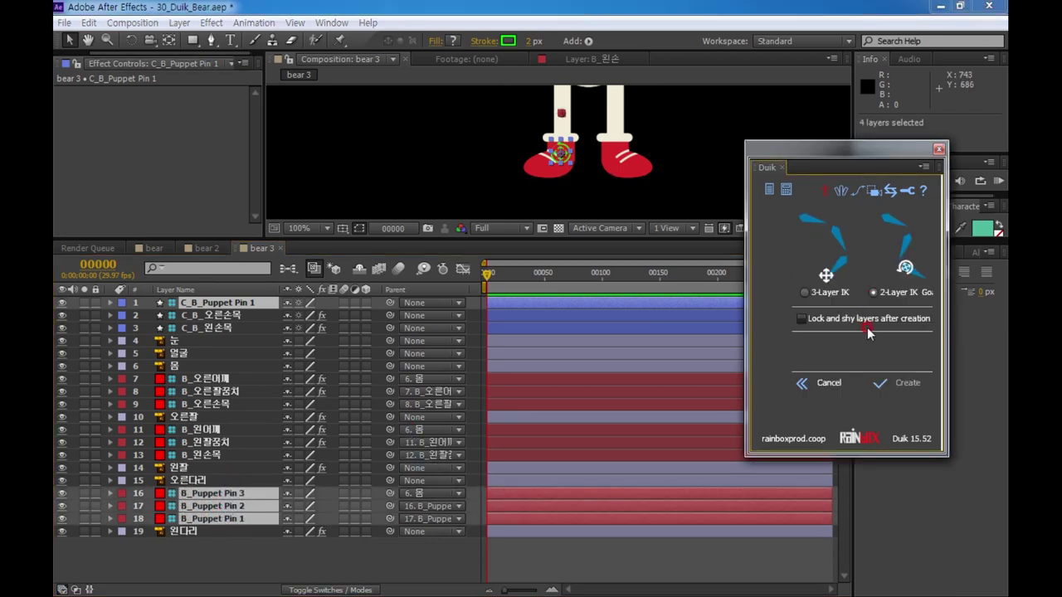
click(901, 382)
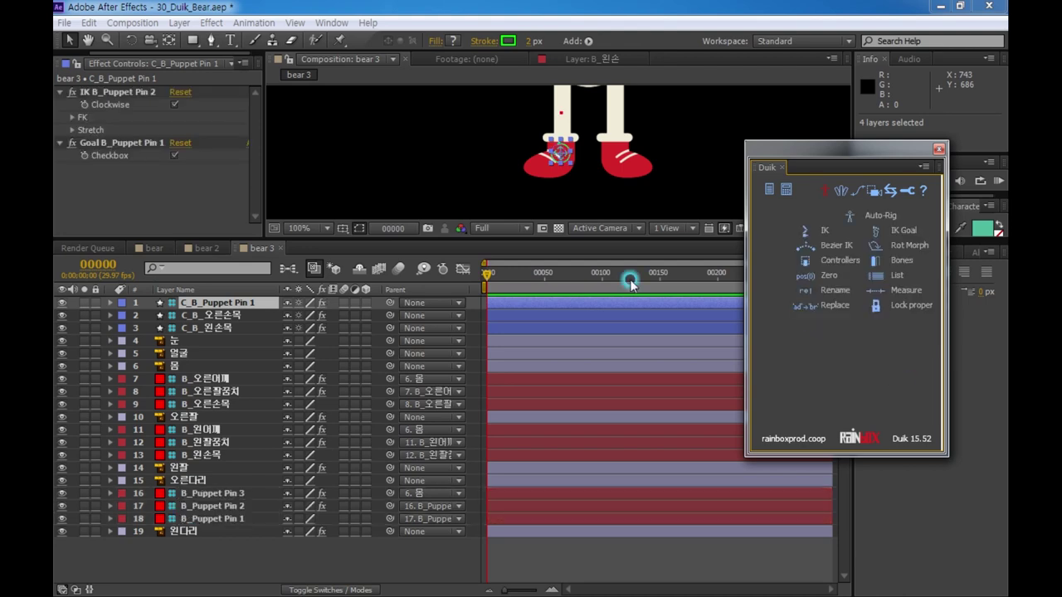
- Turn off Auto-Stretch in the left leg's IK effect and move the foot controller to about 573, 575 to test the bend
click(73, 131)
click(174, 142)
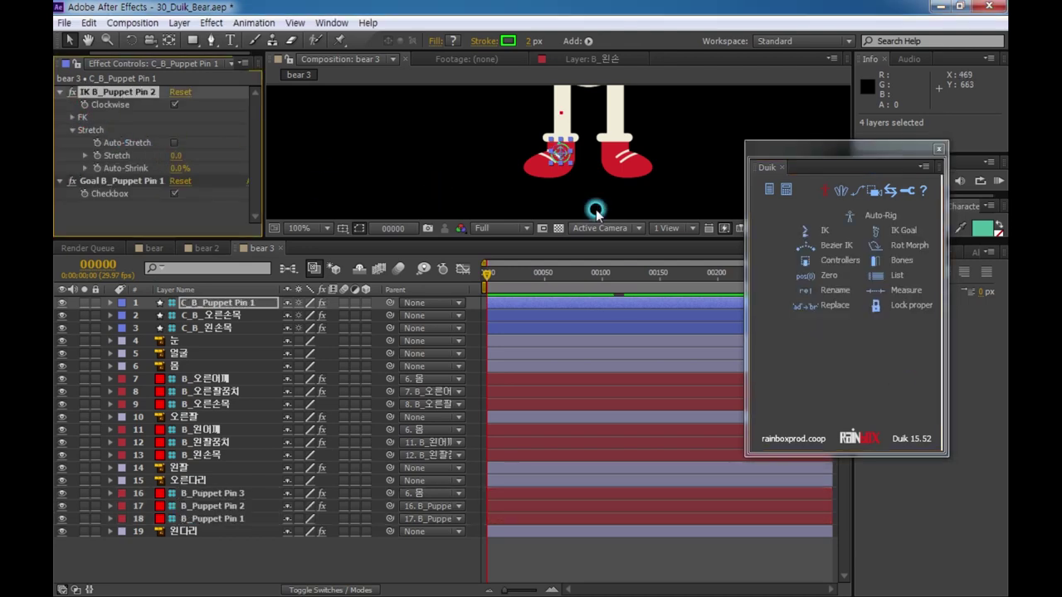
drag(573, 164, 545, 175)
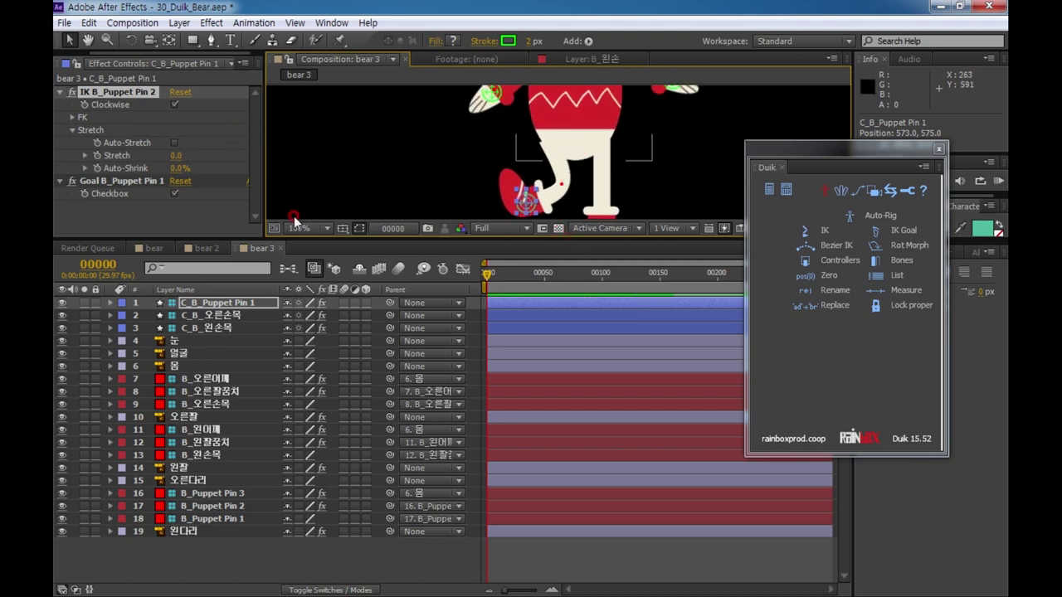
- Turn off Clockwise in the left leg's IK effect and move the foot controller to about 598, 607, straightening the leg
click(306, 133)
click(231, 430)
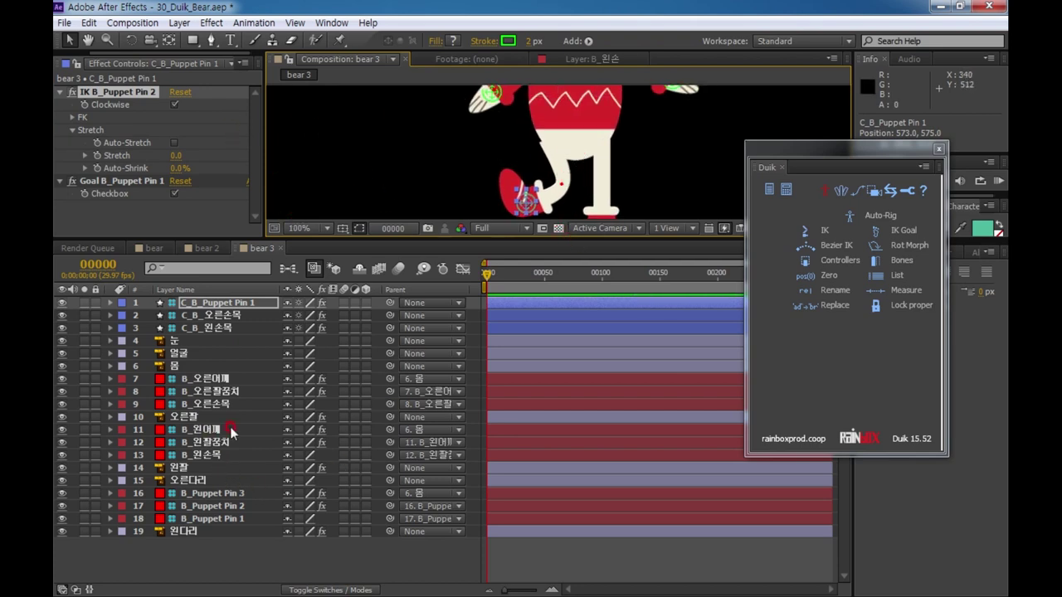
click(175, 106)
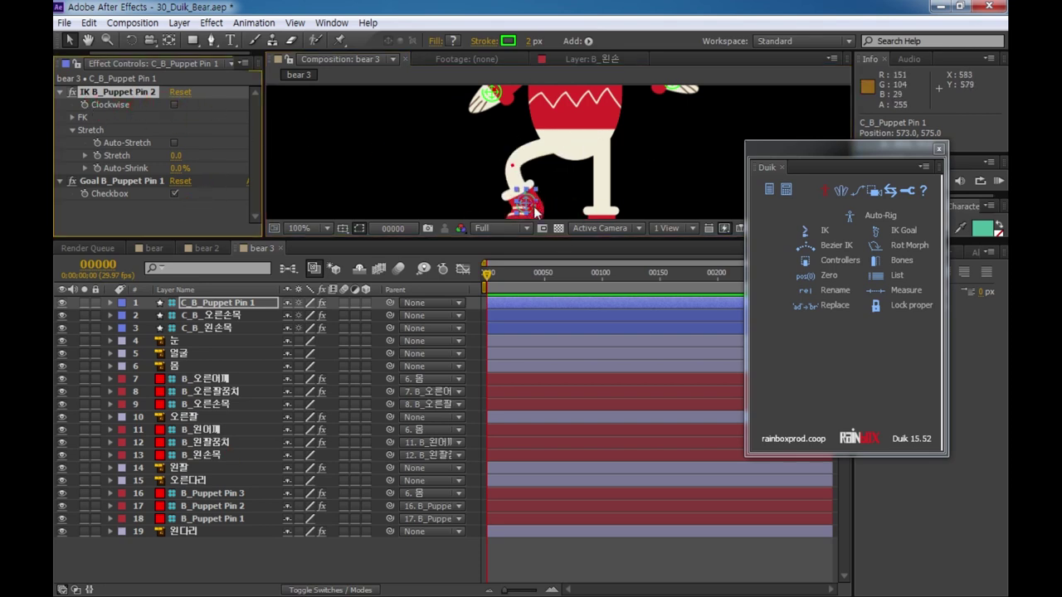
mouse_move(531, 192)
mouse_down()
mouse_move(537, 180)
mouse_move(521, 180)
mouse_move(548, 190)
mouse_move(515, 190)
mouse_move(533, 179)
mouse_move(527, 204)
mouse_move(539, 207)
mouse_move(567, 194)
mouse_move(541, 191)
mouse_move(549, 186)
mouse_up()
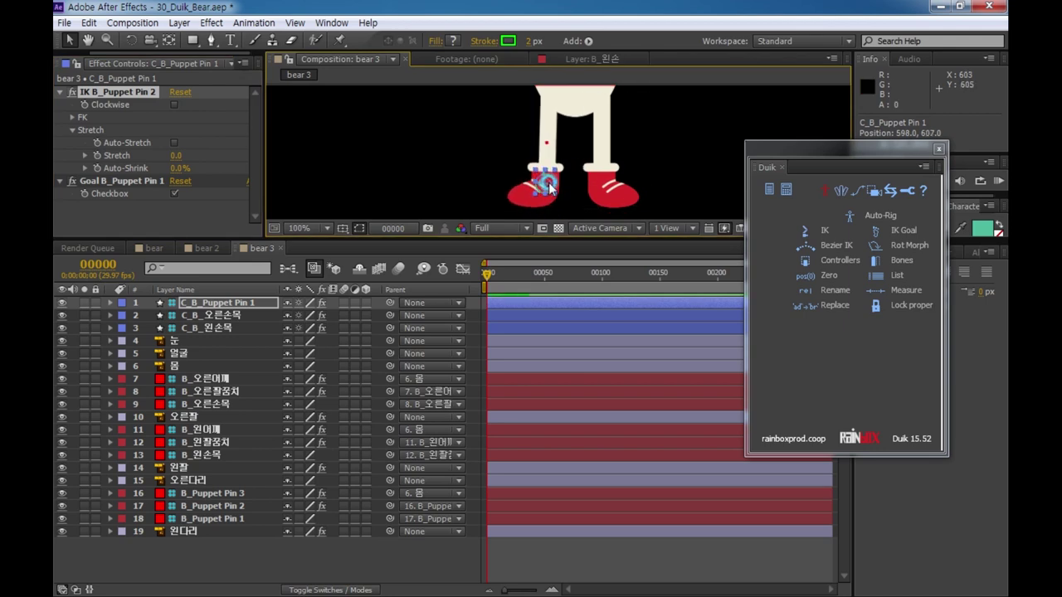
- Place puppet pins on the right leg layer 오른다리 at the ankle, knee and top of the leg, and reselect the layer
click(191, 480)
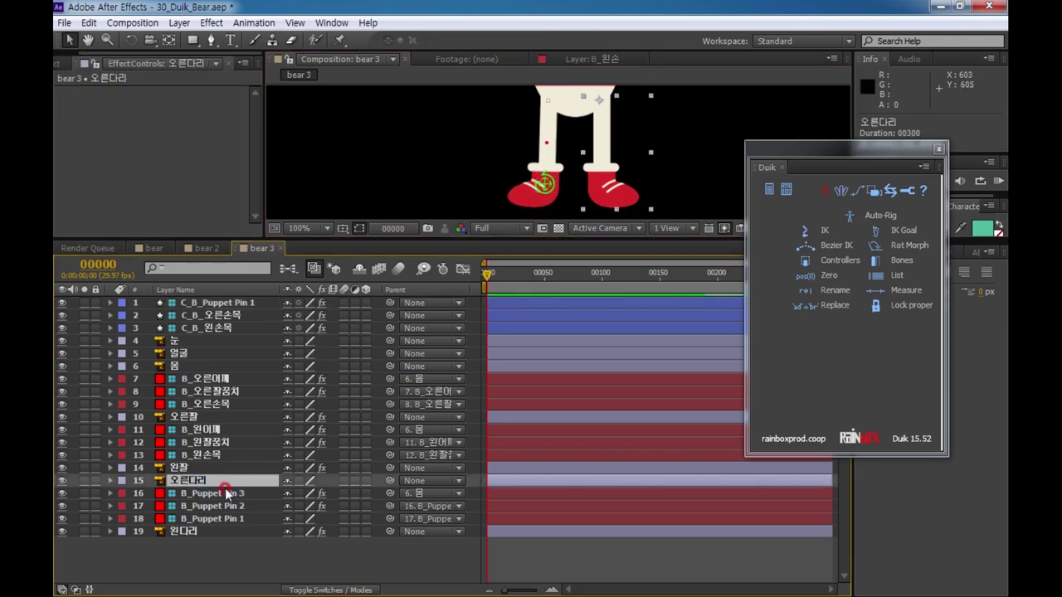
click(342, 40)
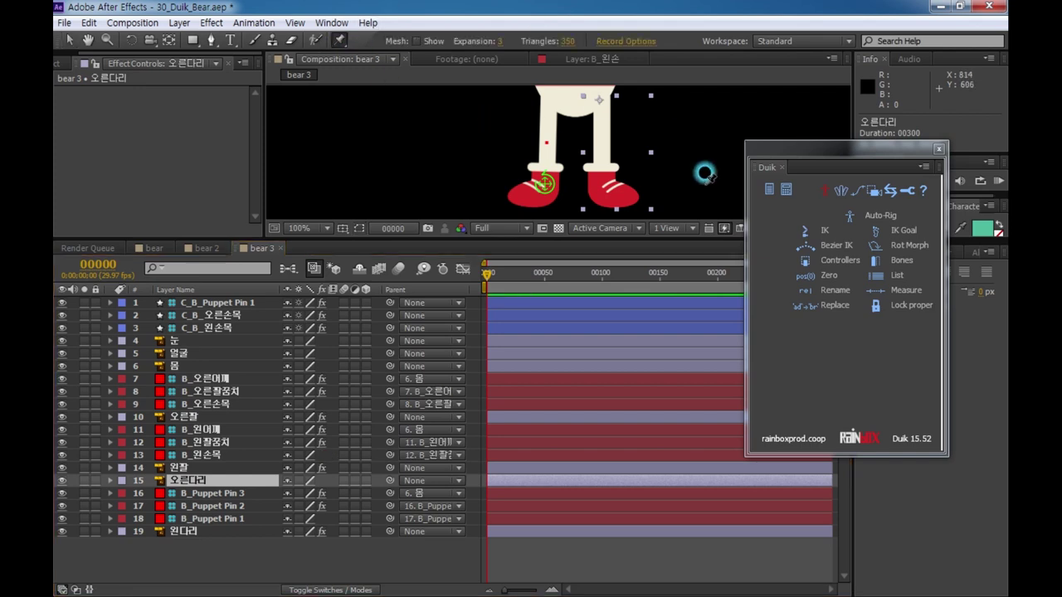
click(602, 182)
click(603, 144)
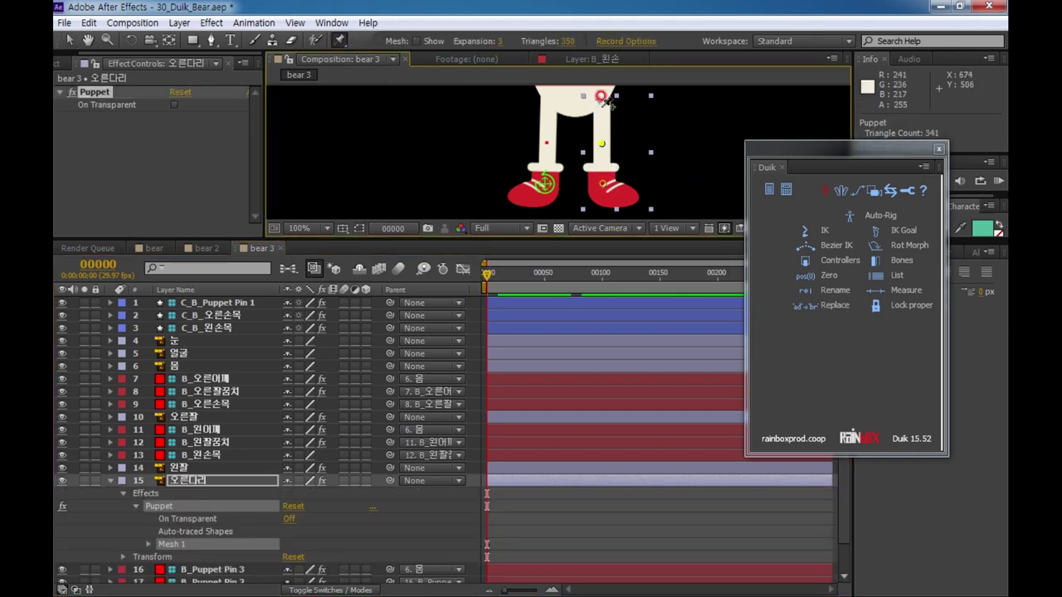
drag(605, 100, 591, 122)
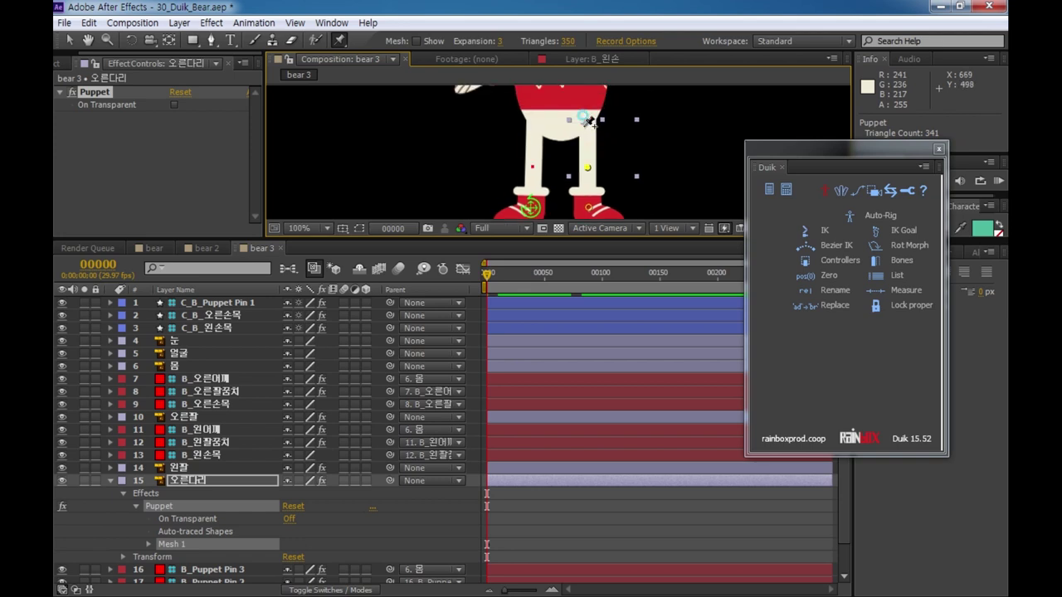
click(584, 124)
click(183, 484)
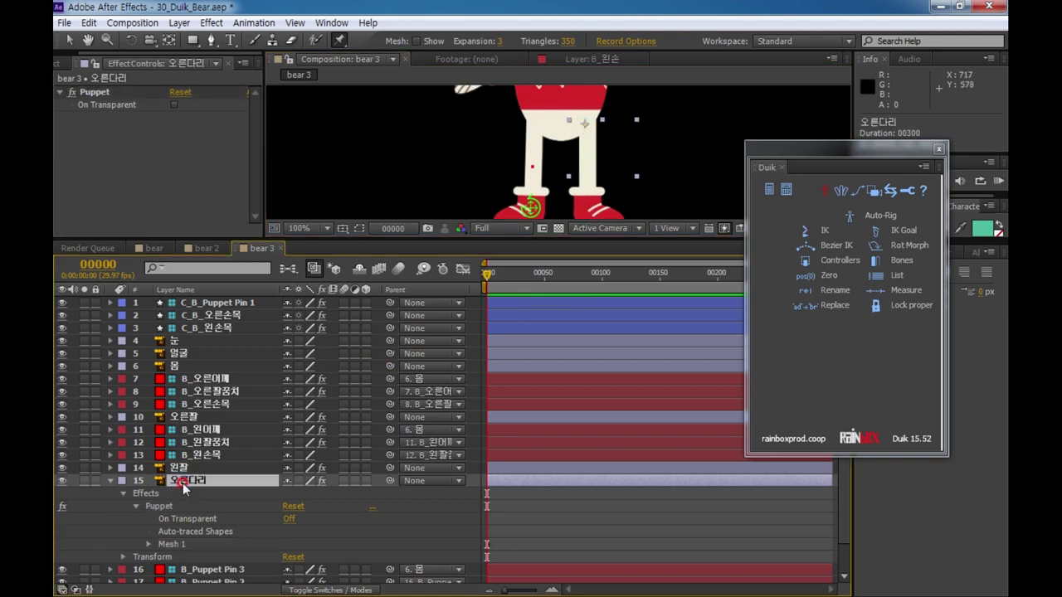
- Rename the three puppet pins of the right leg layer 오른다리 as Puppet Pin 4, Puppet Pin 5 and Puppet Pin 6
key(u)
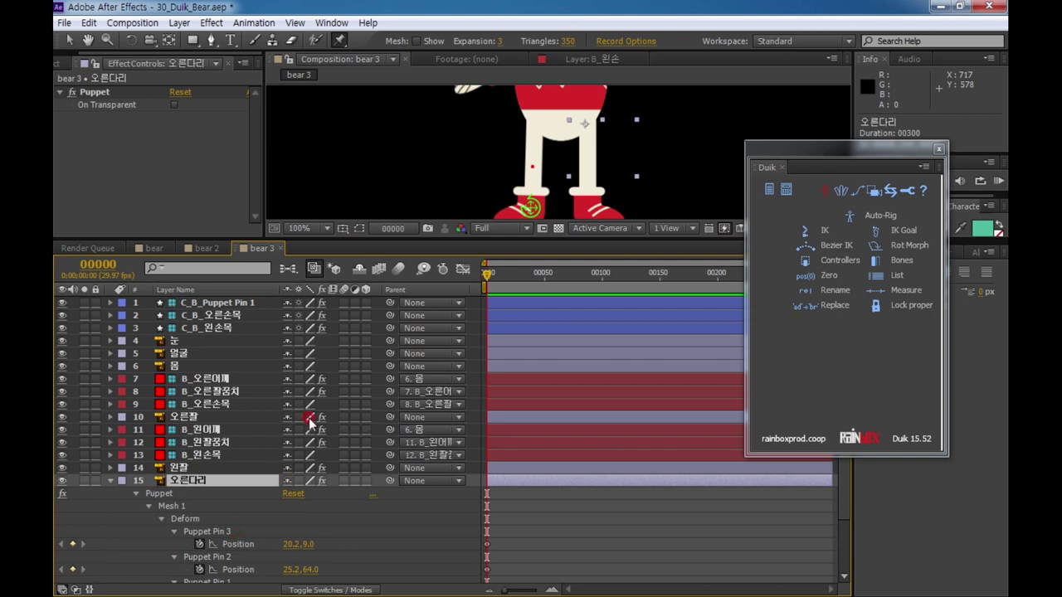
drag(333, 249, 332, 182)
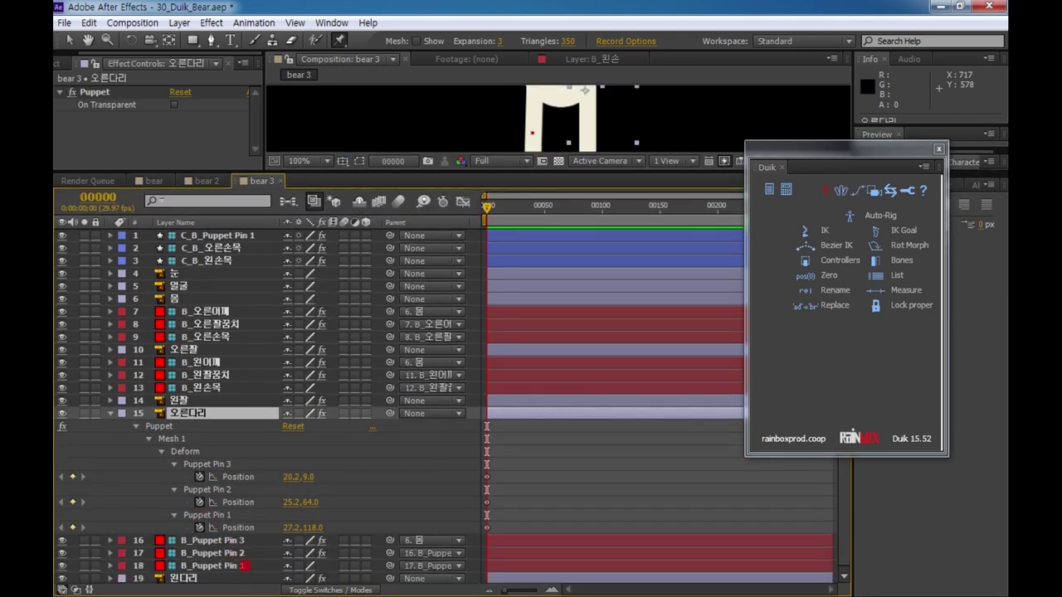
click(227, 515)
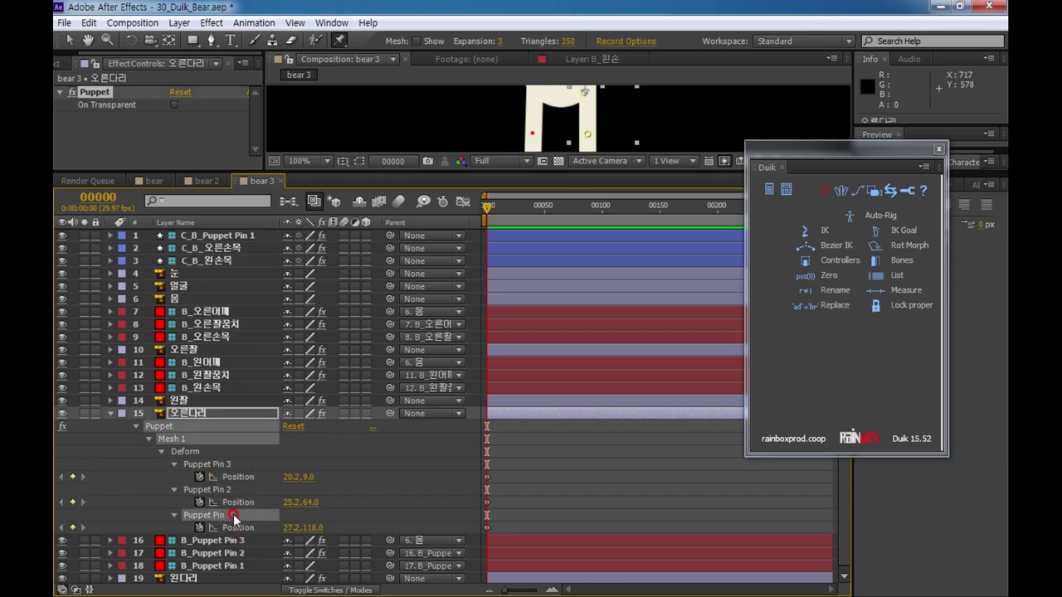
key(Return)
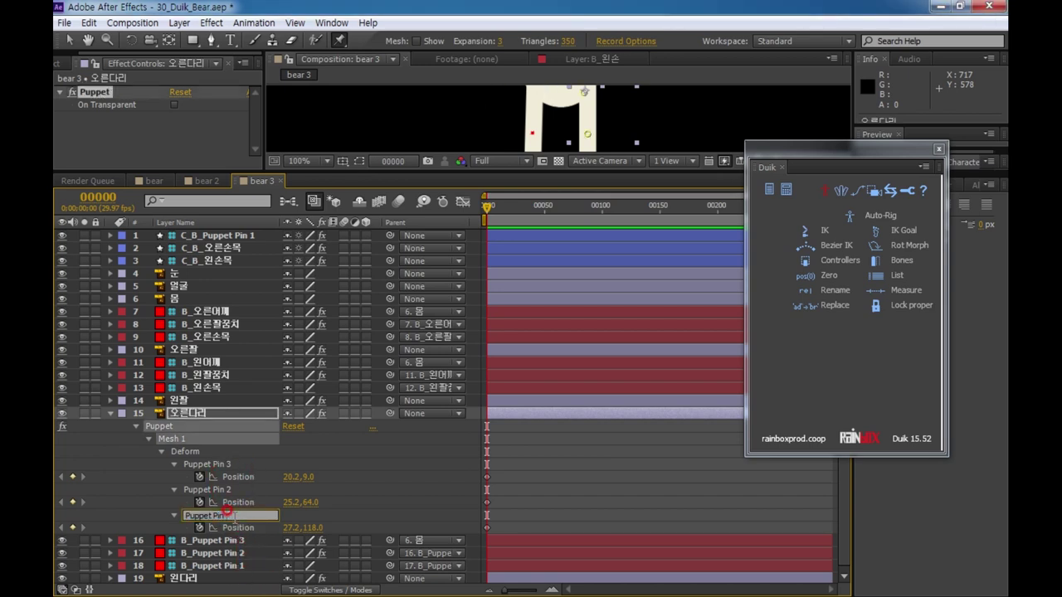
click(236, 490)
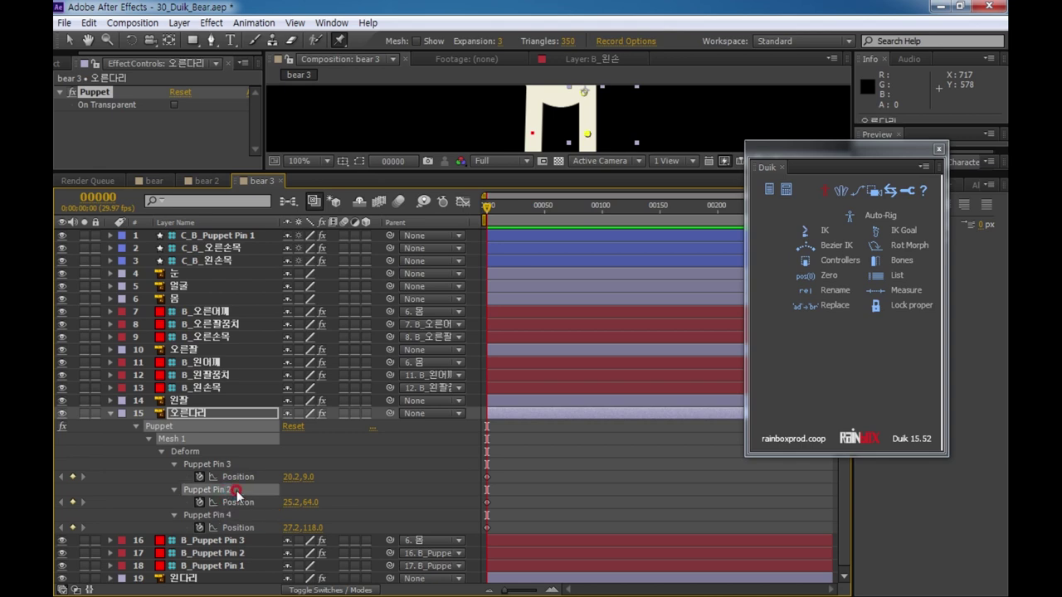
key(Return)
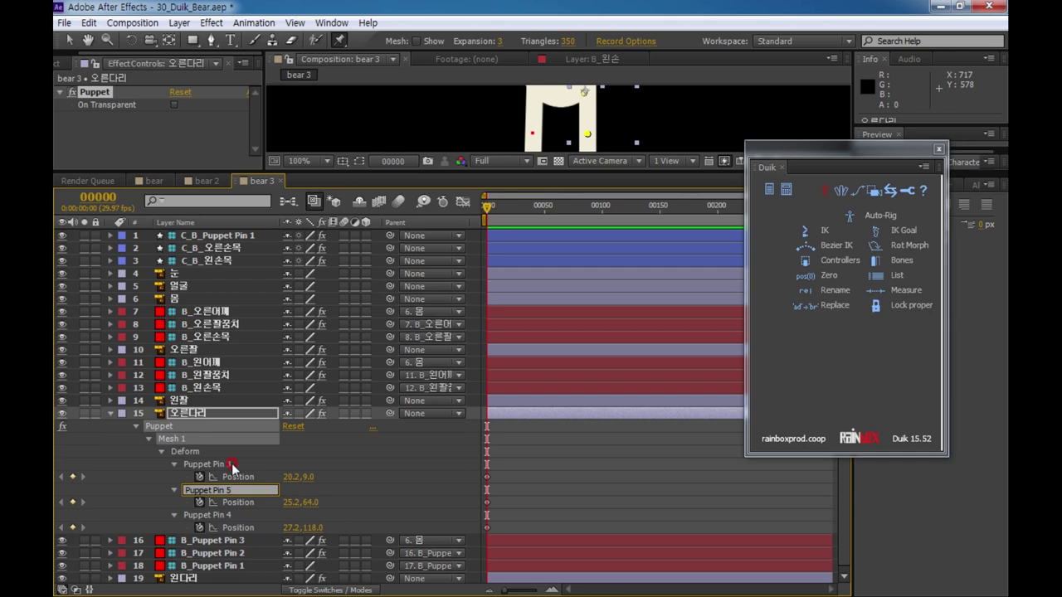
click(235, 465)
key(Return)
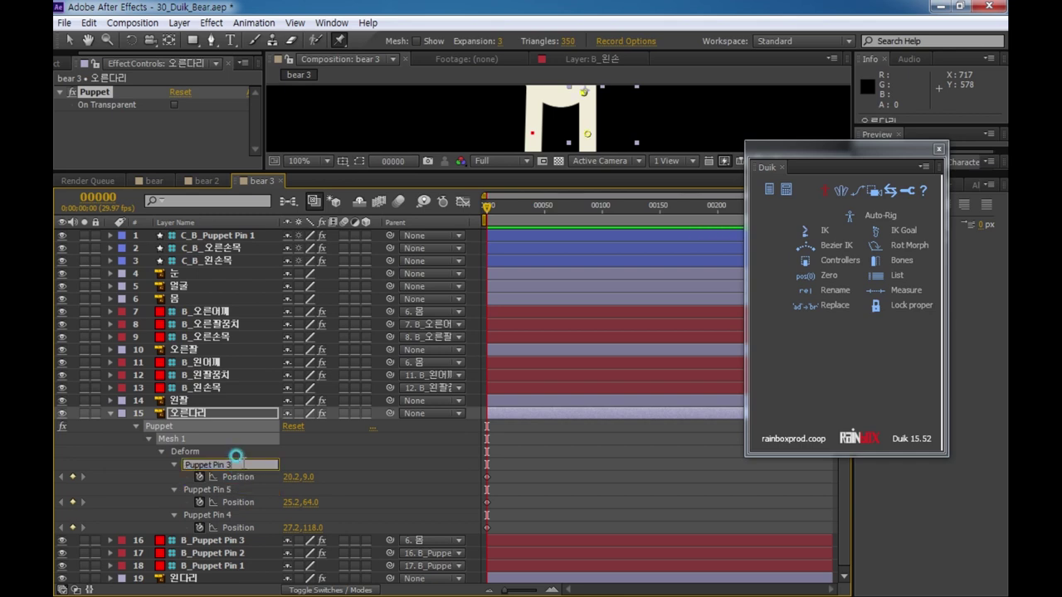
click(215, 388)
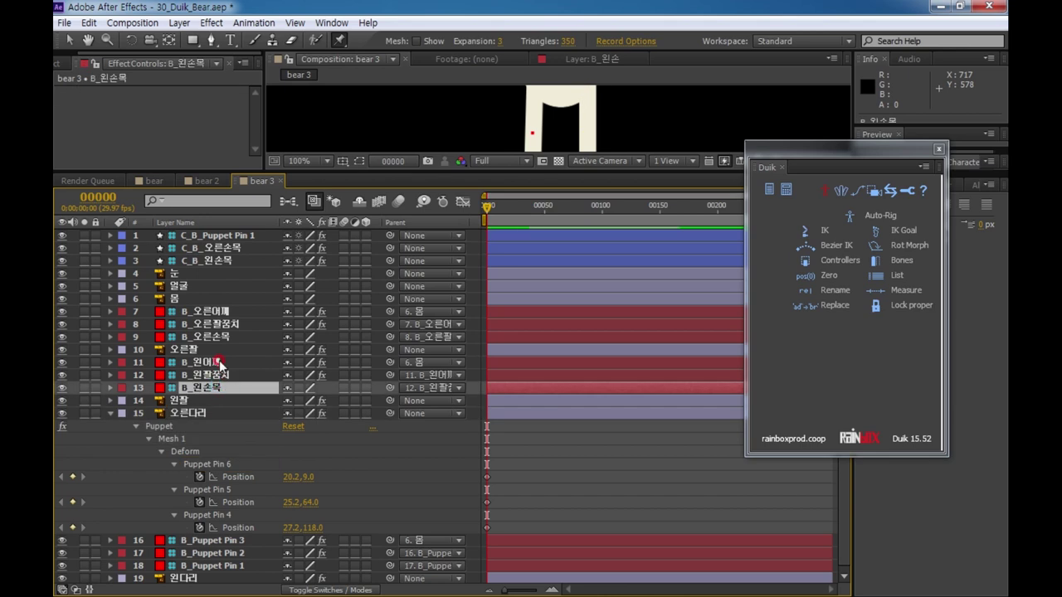
- Create Duik bones from Puppet Pin 4, Puppet Pin 5 and Puppet Pin 6 of the right leg
click(225, 516)
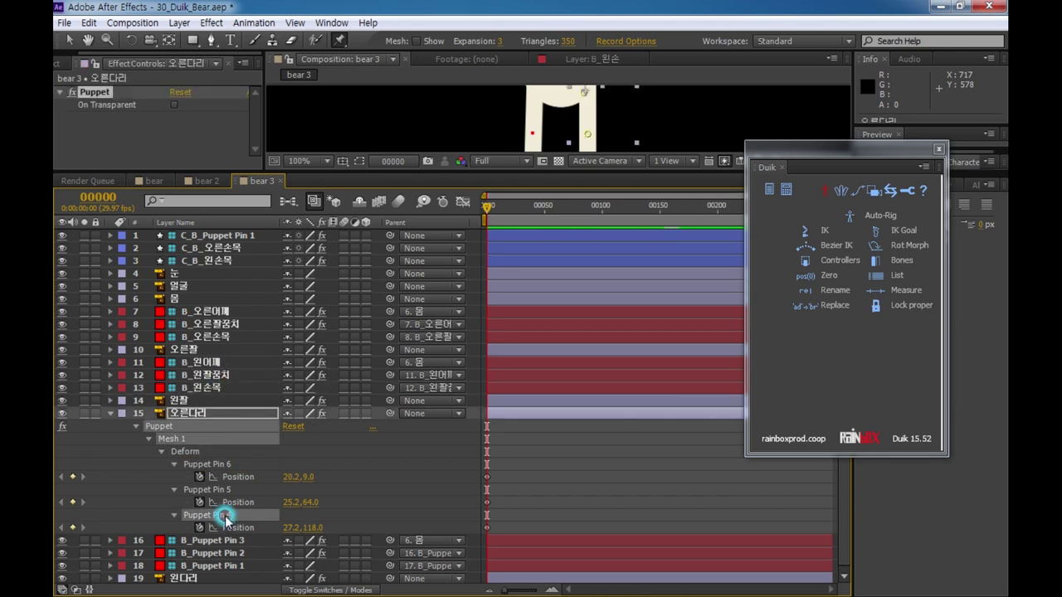
shift+click(225, 466)
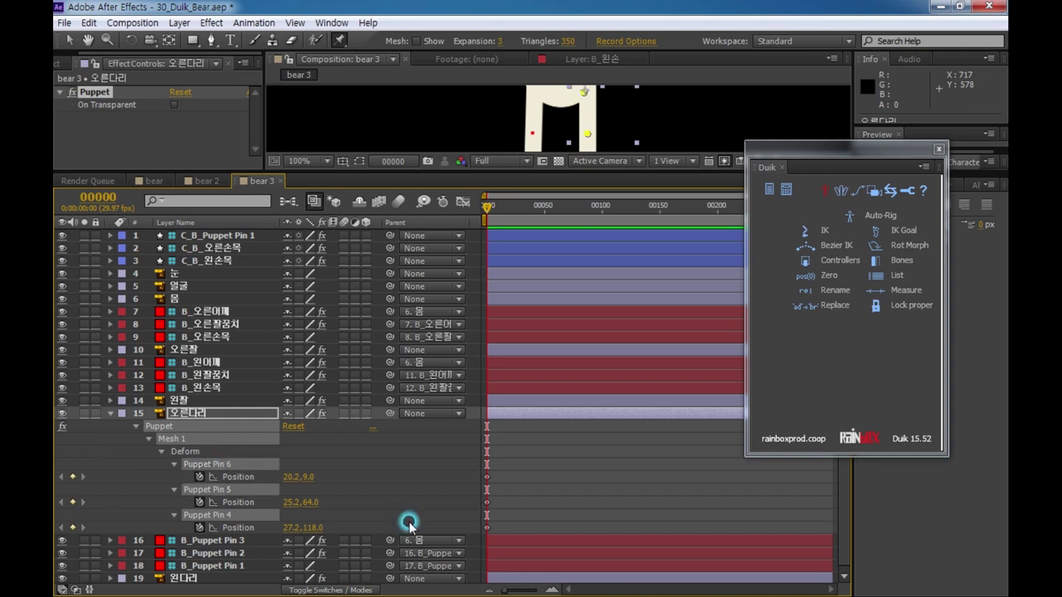
click(896, 259)
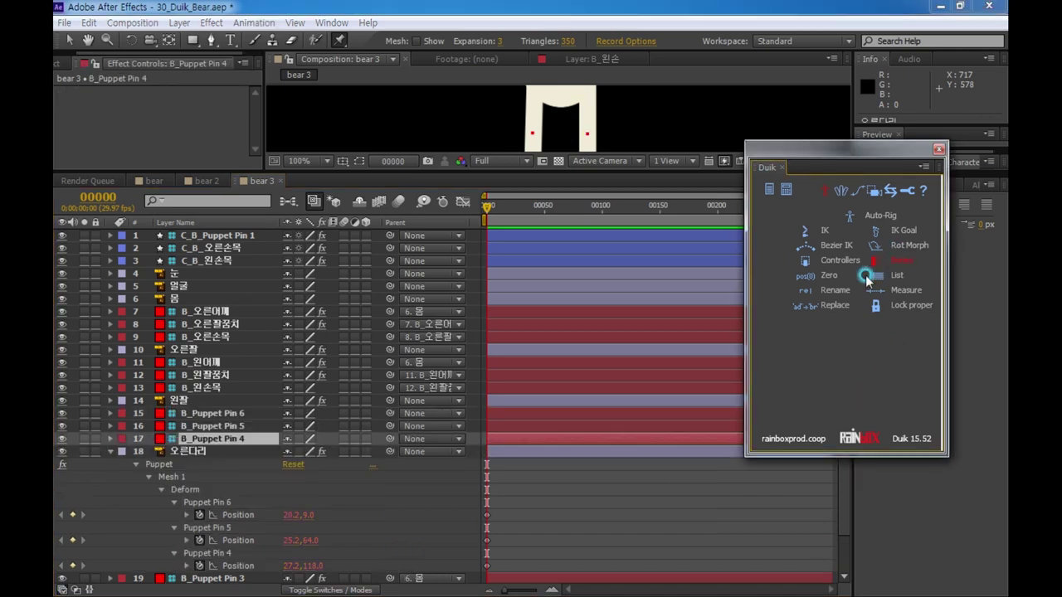
- Parent the right leg bones in a chain: B_Puppet Pin 4 to B_Puppet Pin 5, that to B_Puppet Pin 6, and that to 몸
click(285, 440)
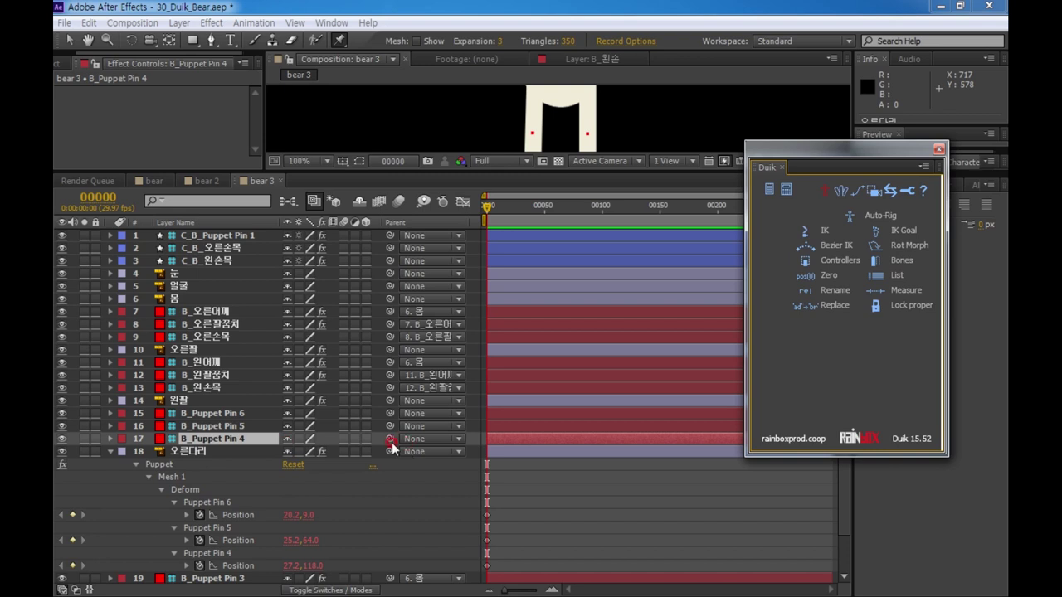
drag(393, 446, 244, 426)
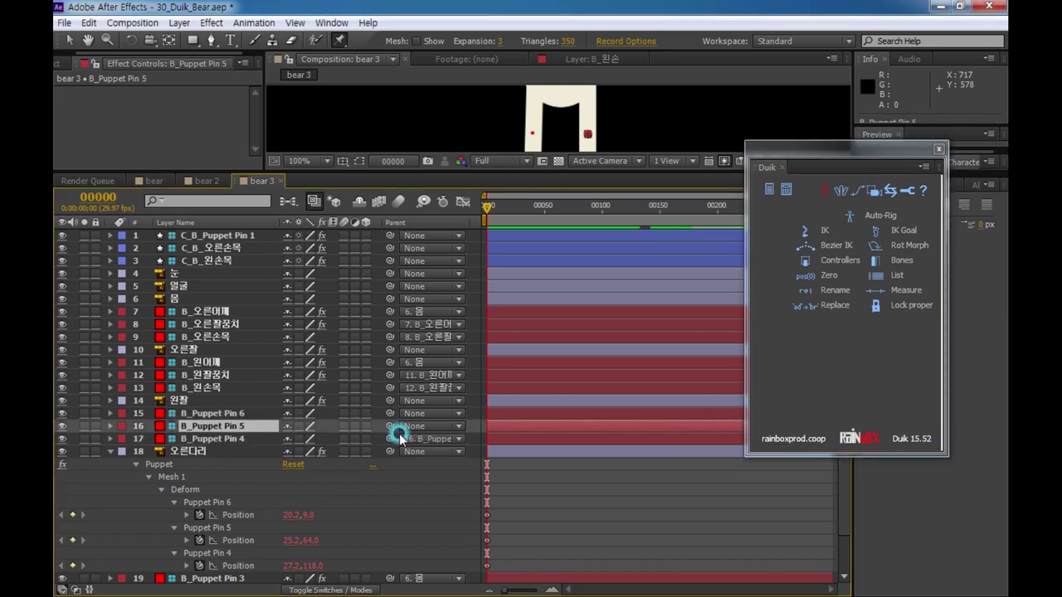
drag(390, 427, 249, 413)
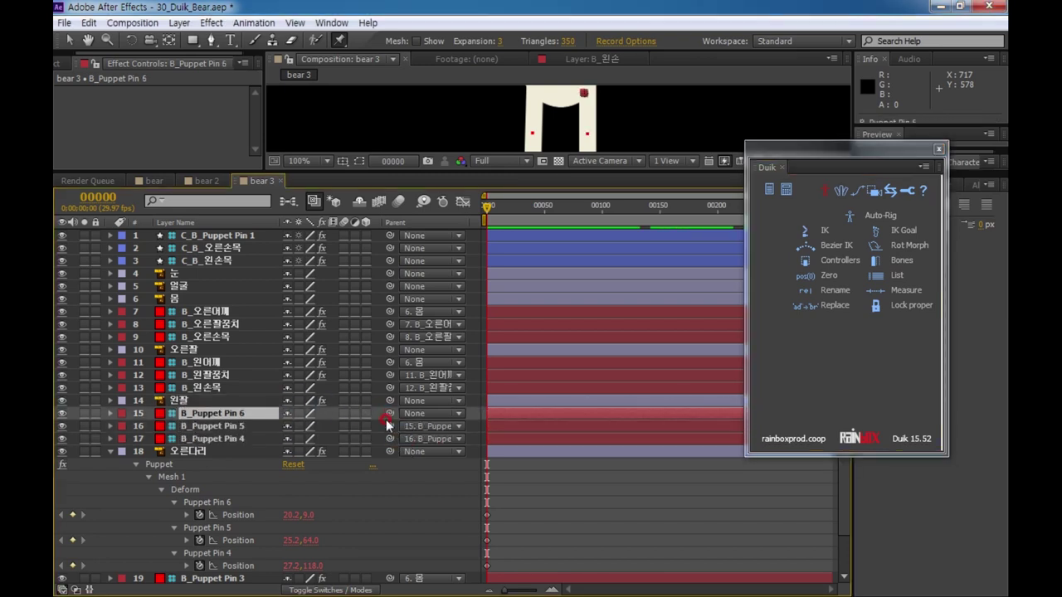
drag(389, 419, 190, 299)
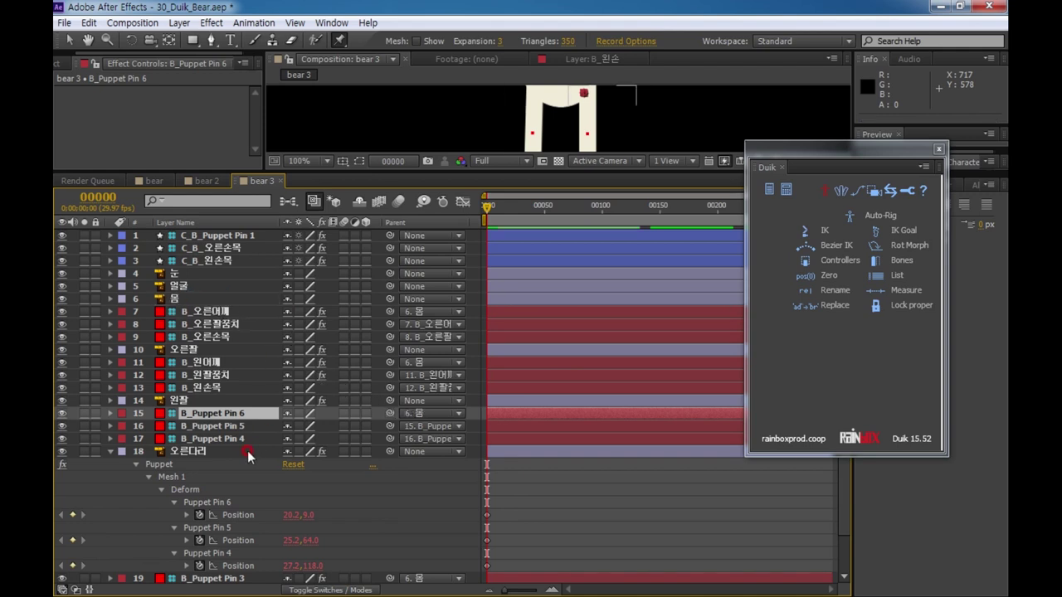
- Create a small green Duik controller with rotation and both position axes for the ankle bone B_Puppet Pin 4
click(243, 439)
click(503, 194)
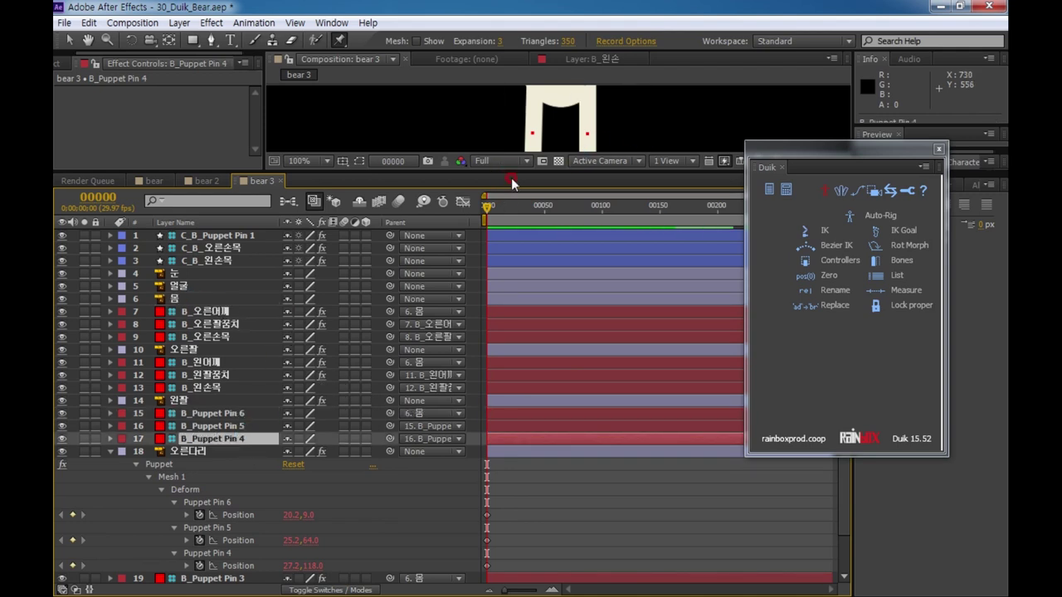
drag(520, 169, 544, 328)
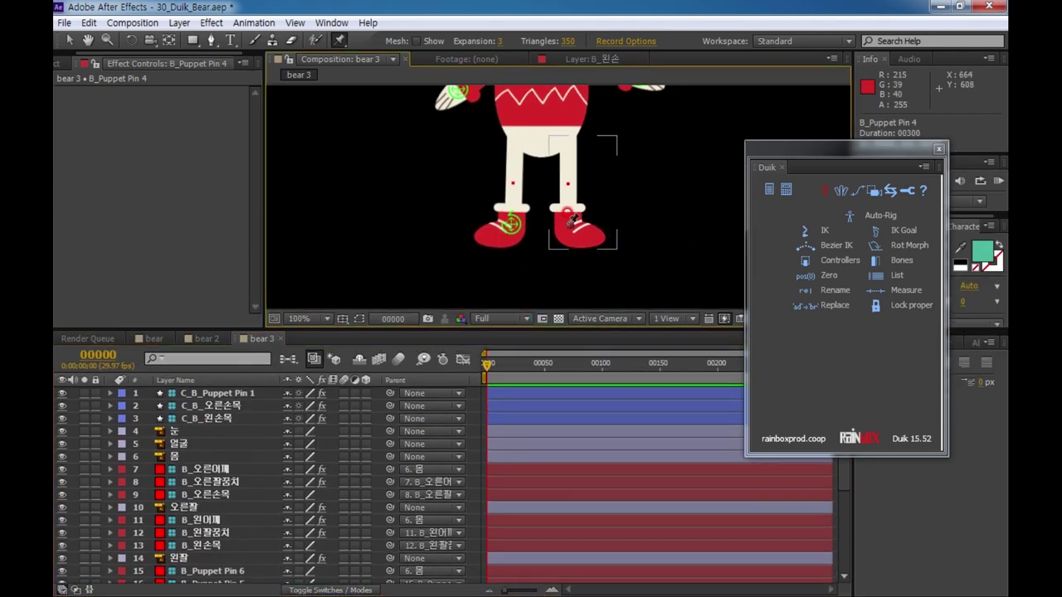
click(568, 204)
click(70, 40)
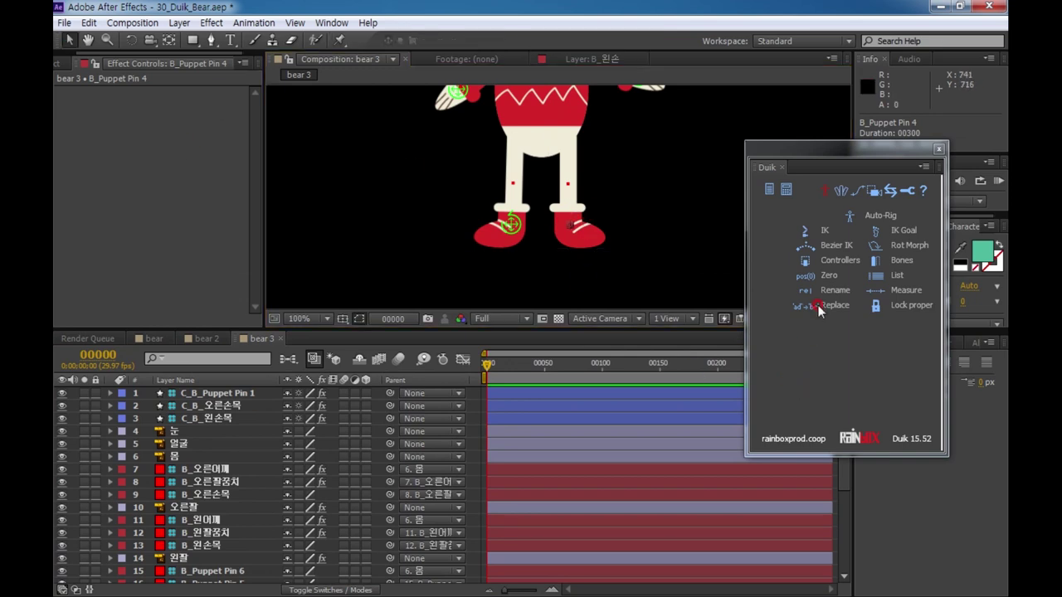
click(840, 260)
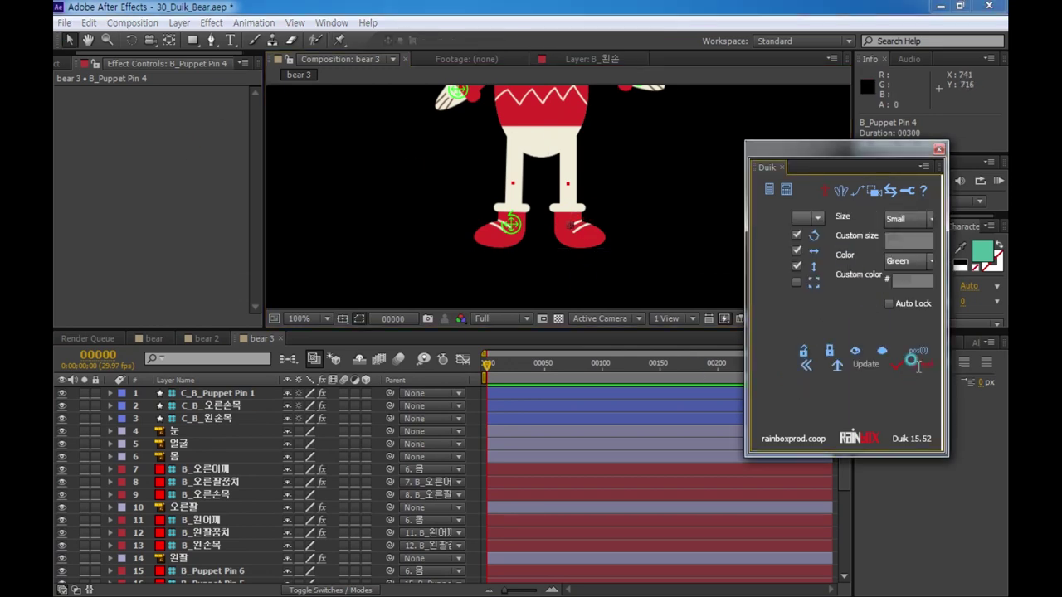
click(913, 363)
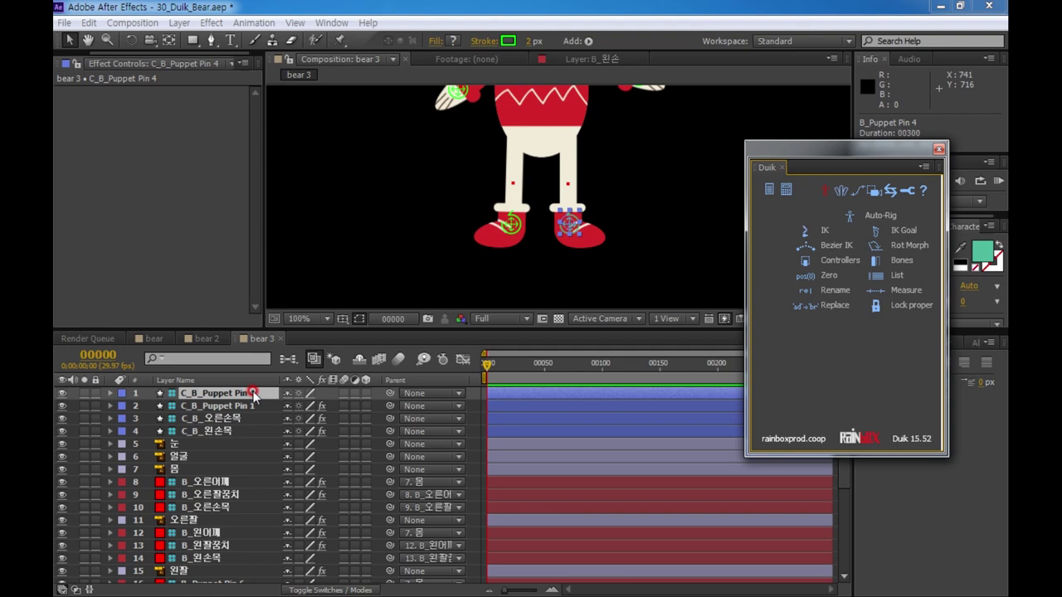
- Create a Duik 2-Layer IK Goal rig for the right leg from controller C_B_Puppet Pin 4 and its three leg bones
drag(297, 329, 298, 245)
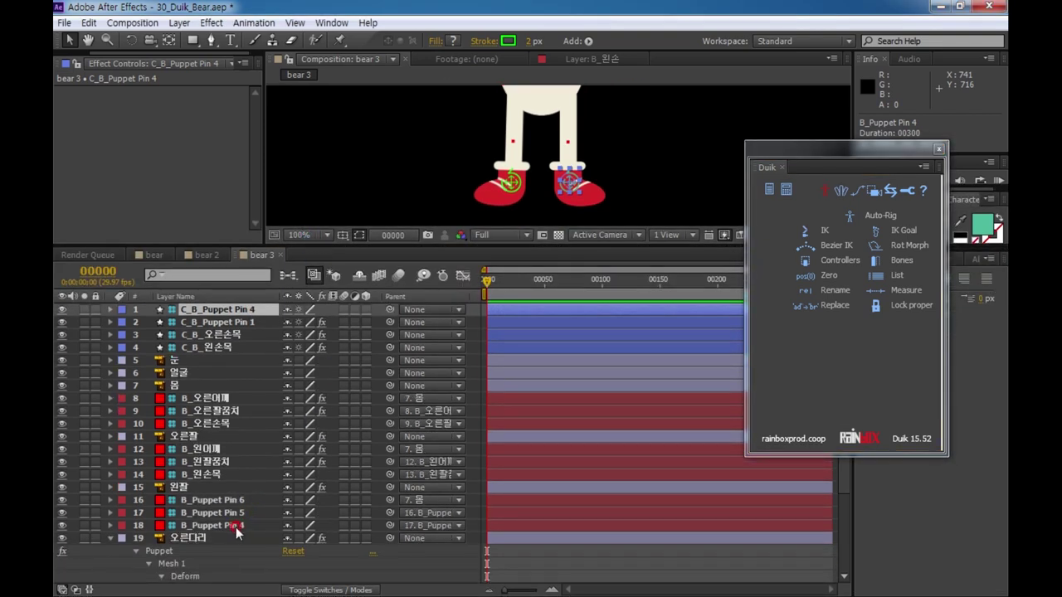
ctrl+click(236, 526)
ctrl+click(233, 513)
ctrl+click(233, 501)
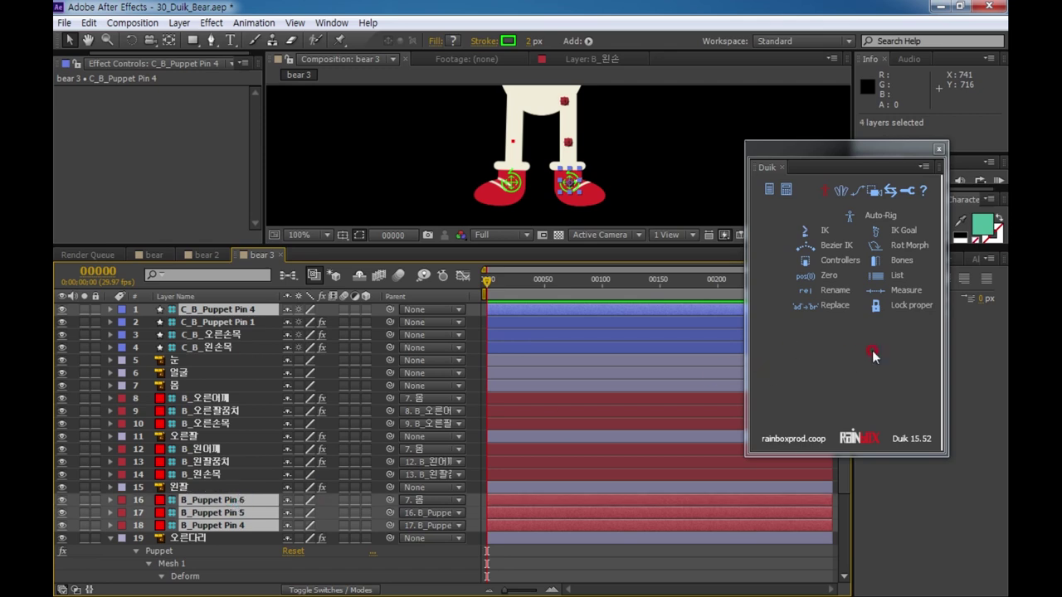
click(832, 233)
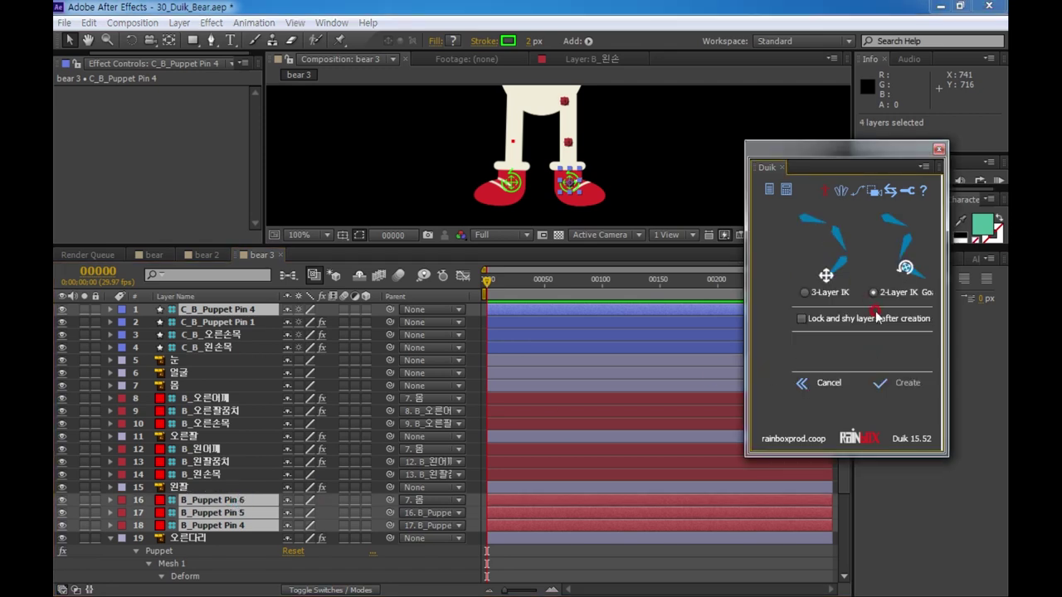
click(901, 383)
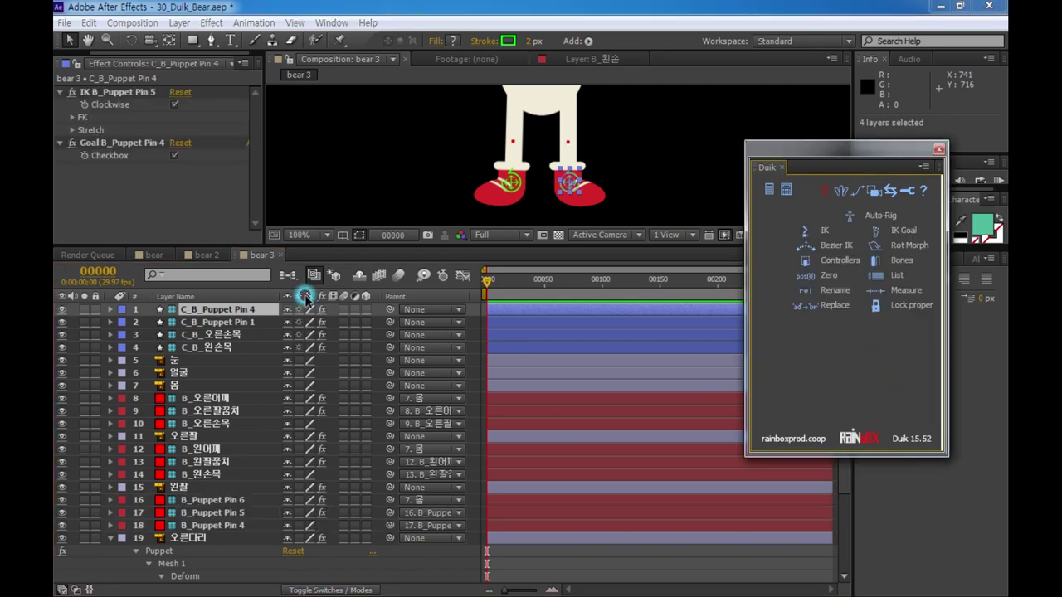
- Turn off Auto-Stretch in the right leg's IK effect and move the foot controller to about 674, 613 to test the leg
click(72, 130)
click(174, 143)
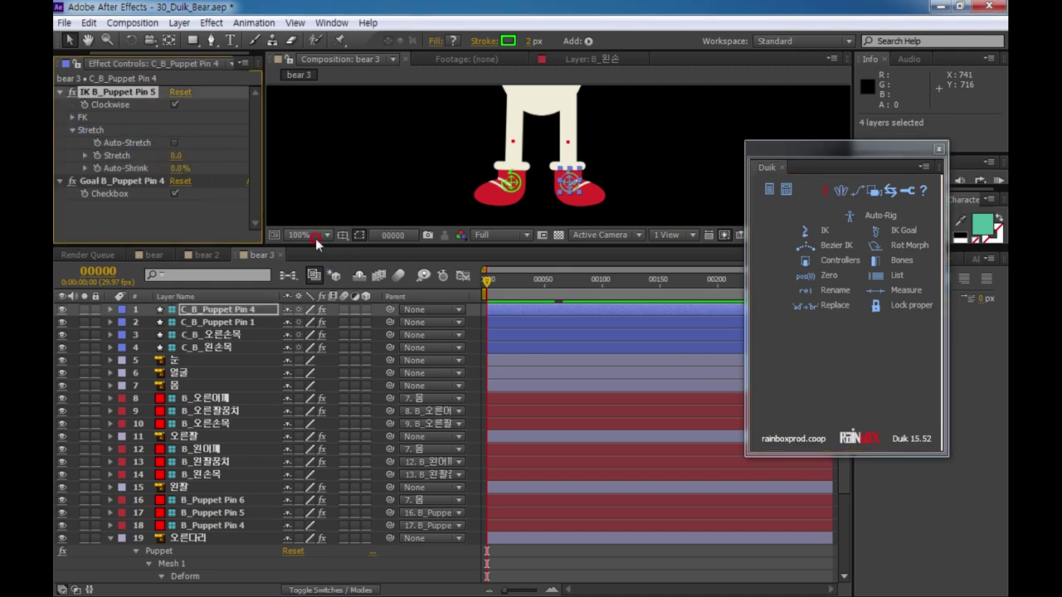
drag(315, 244, 312, 372)
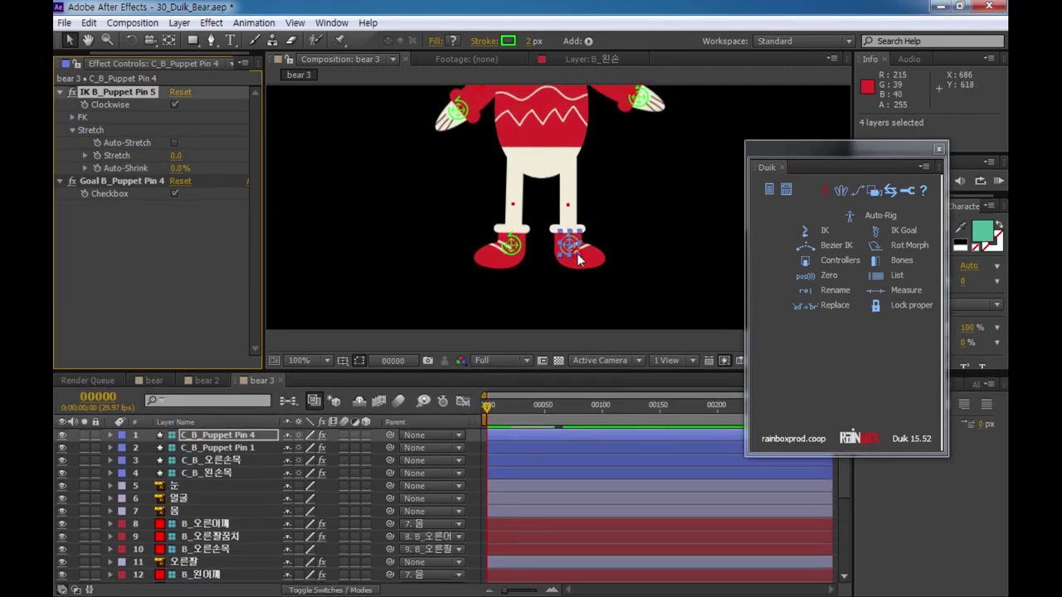
mouse_move(571, 248)
mouse_down()
mouse_move(590, 225)
mouse_move(569, 253)
mouse_up()
scroll(621, 259, down, 2)
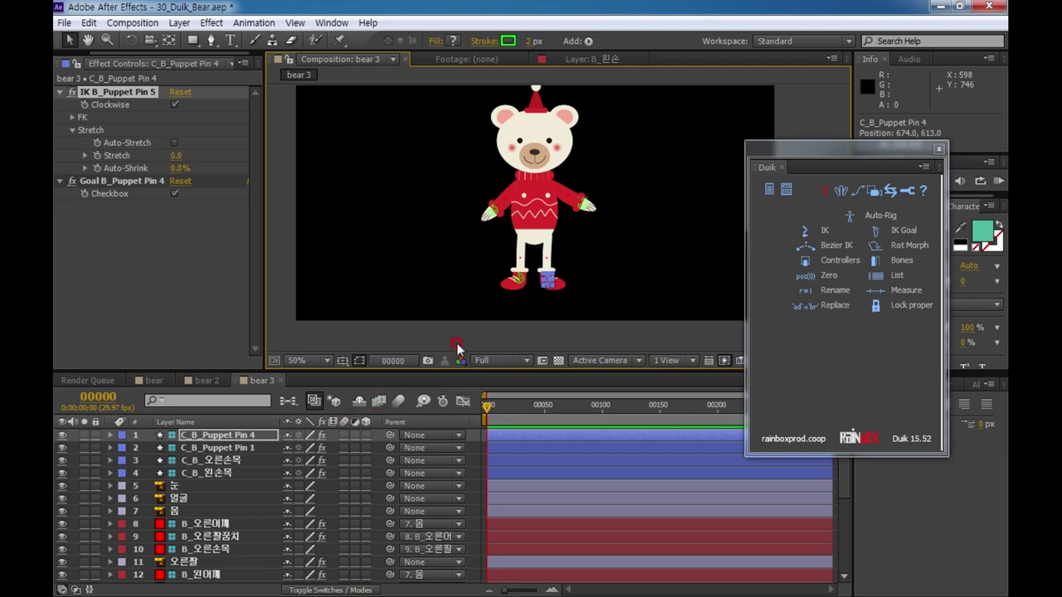
- Try scaling the left wrist controller C_B_왼손목 and undo the change
scroll(585, 208, up, 2)
click(416, 232)
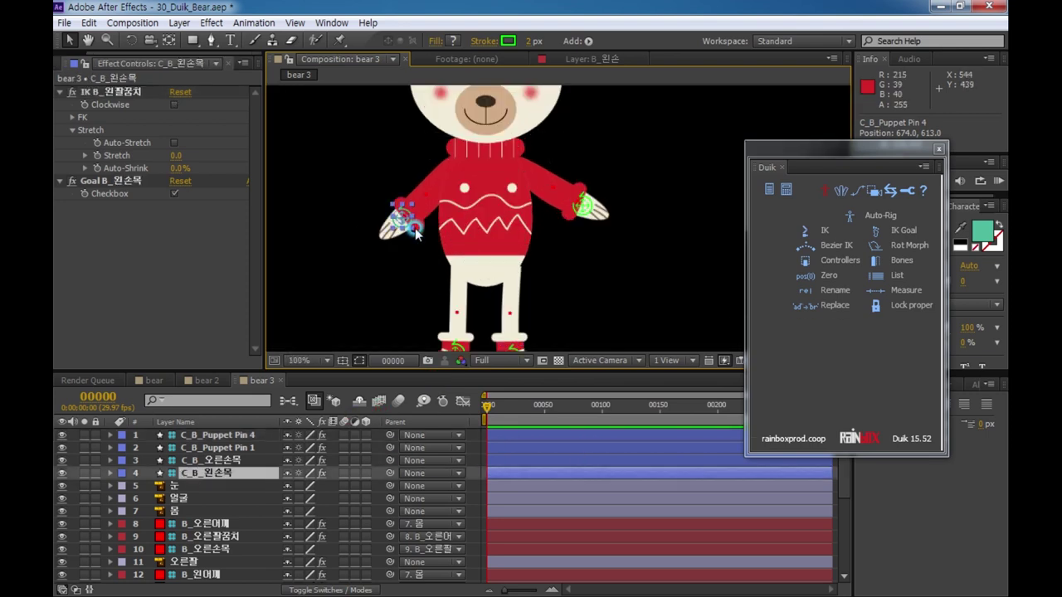
drag(403, 227, 405, 233)
key(ctrl+z)
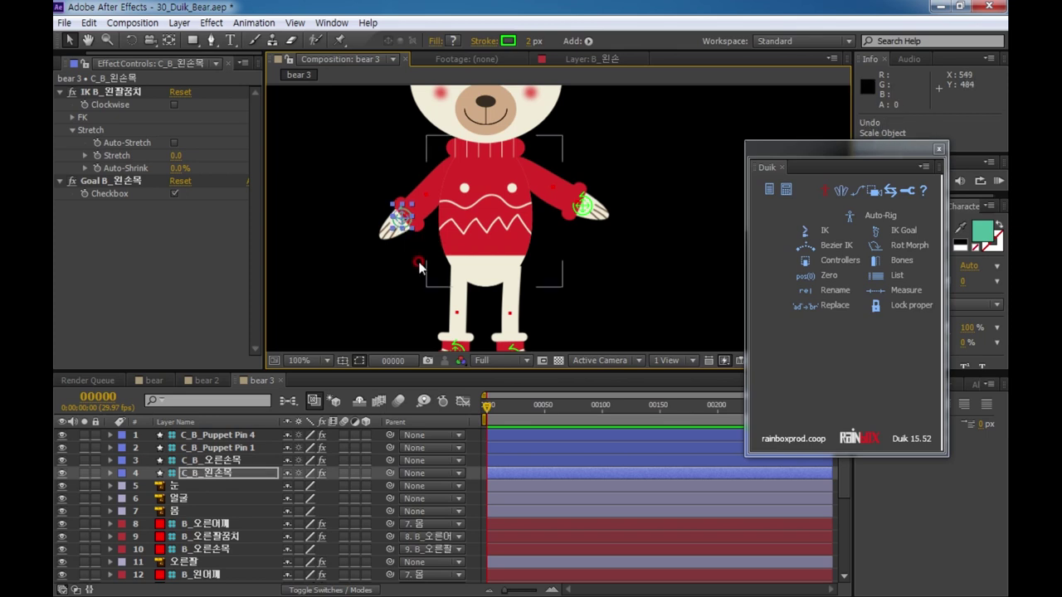
- Create a medium yellow eye-shaped Duik controller with both position axes and no rotation for the eye layer 눈
drag(592, 222, 613, 310)
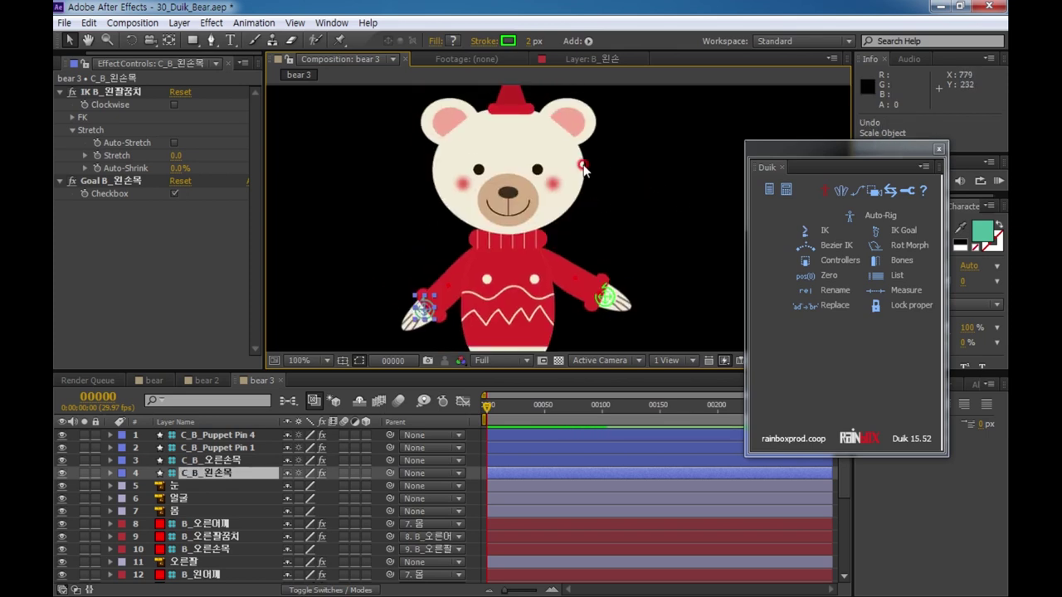
click(668, 192)
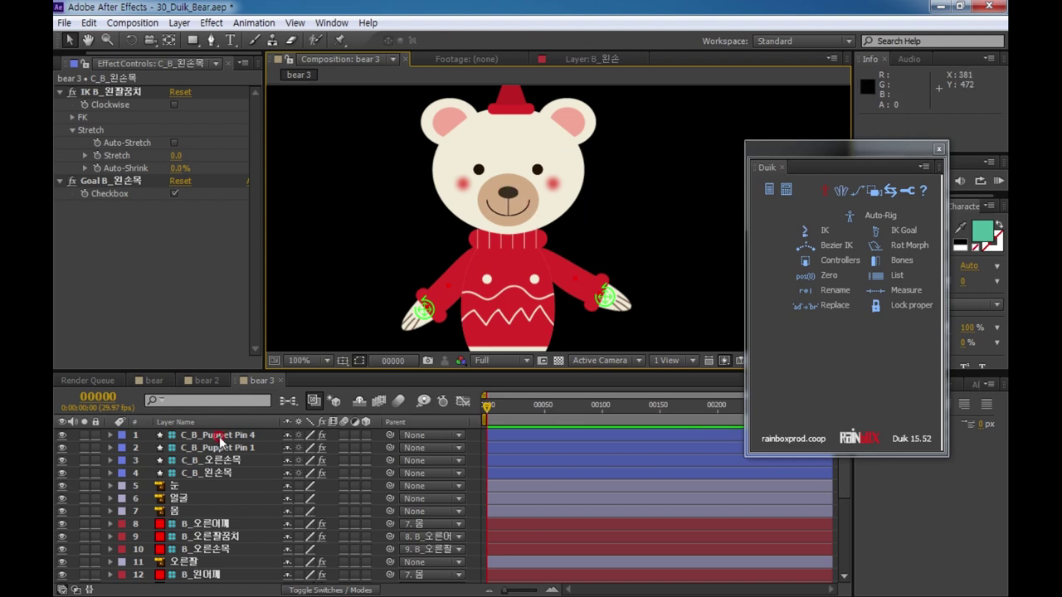
click(195, 486)
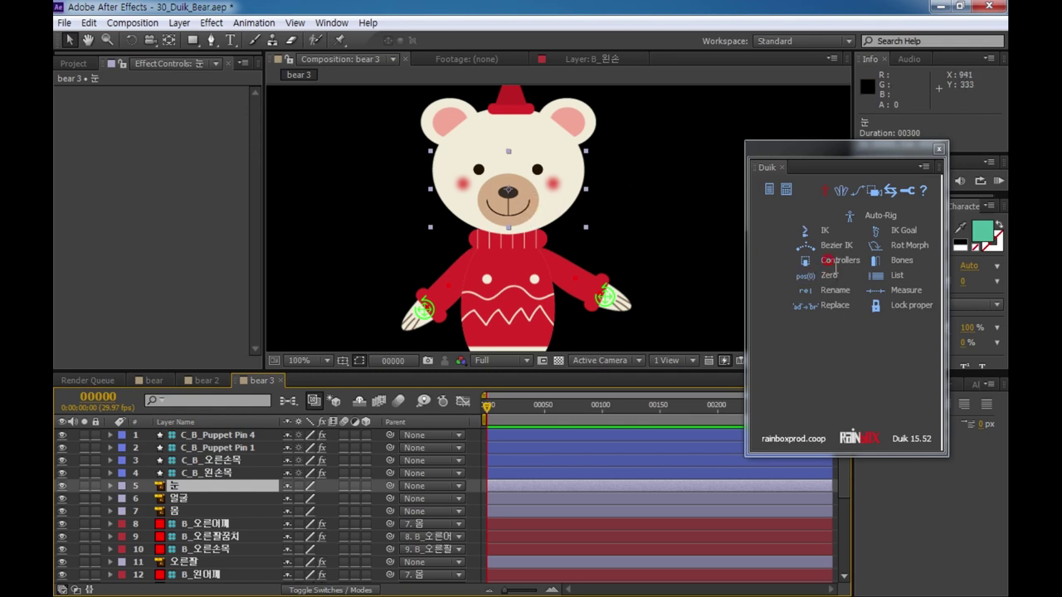
click(836, 260)
click(809, 217)
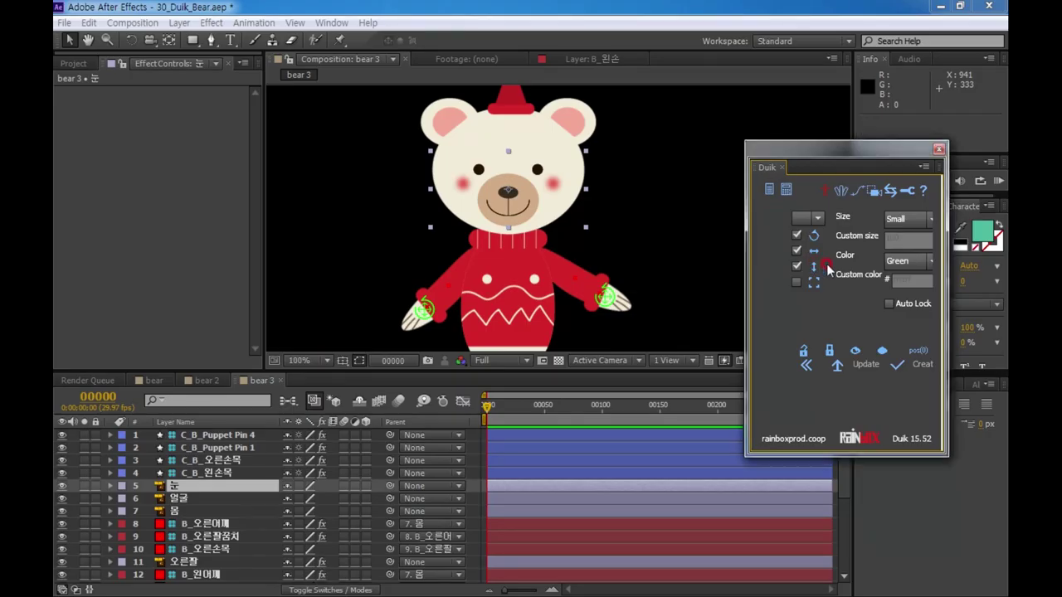
click(621, 212)
click(606, 291)
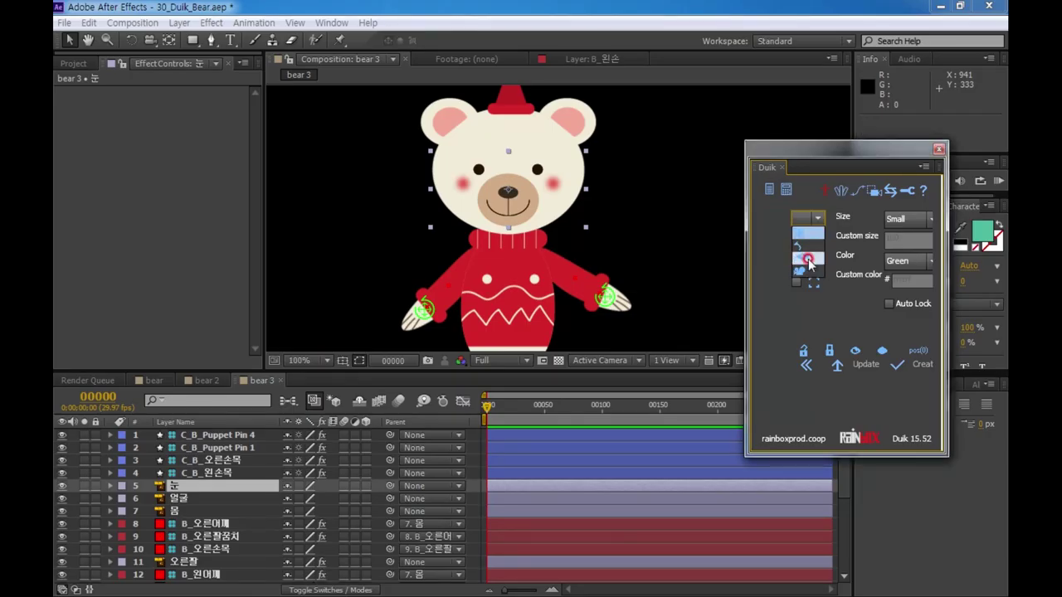
click(906, 219)
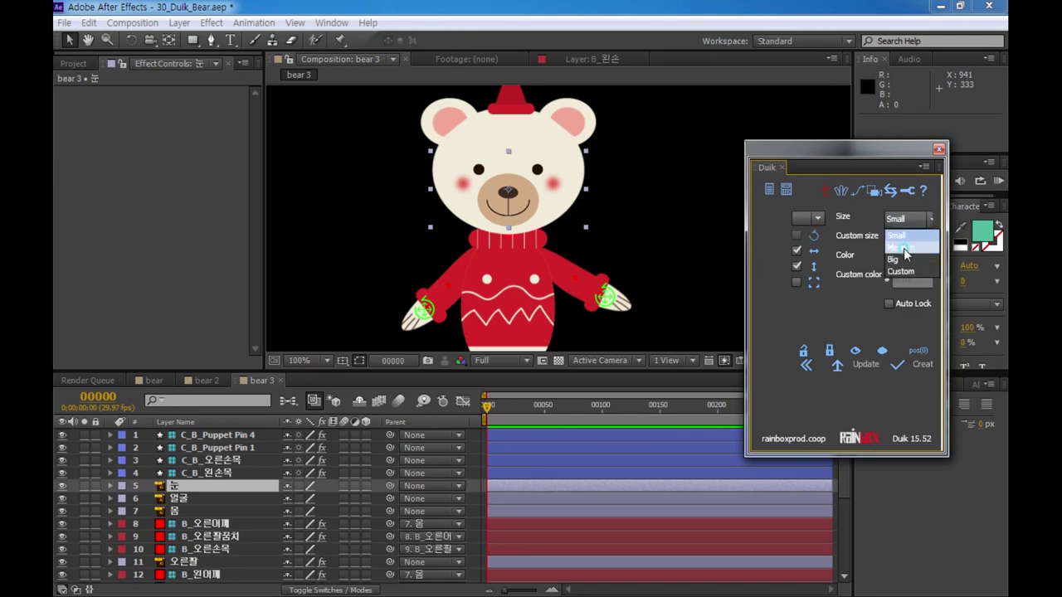
click(900, 249)
click(909, 260)
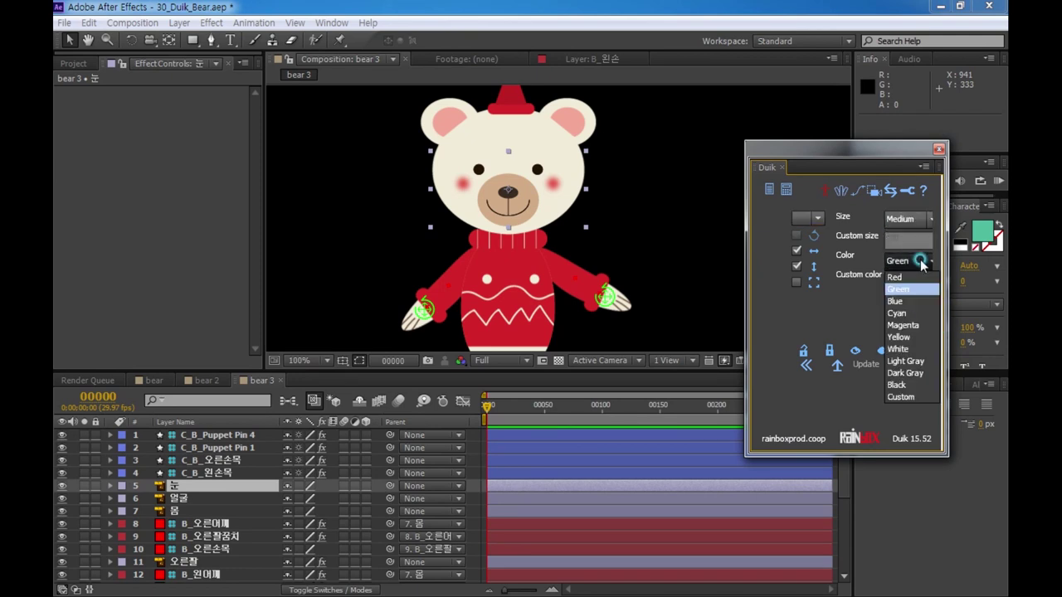
click(902, 337)
click(922, 362)
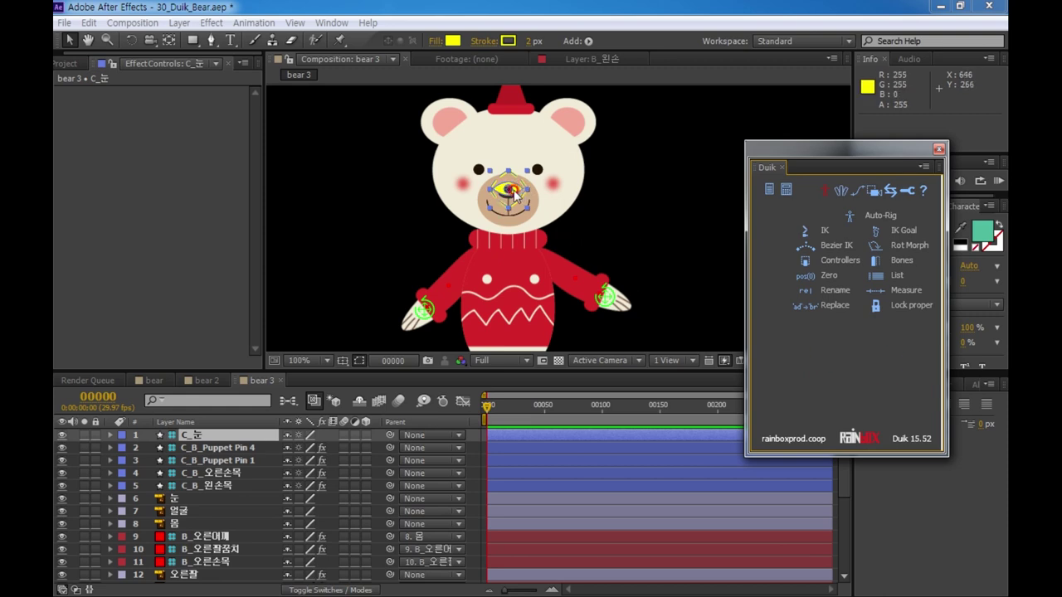
- Place controller C_눈 beside the bear's head at about 814, 254 and parent the eye layer 눈 to it
drag(515, 190, 645, 184)
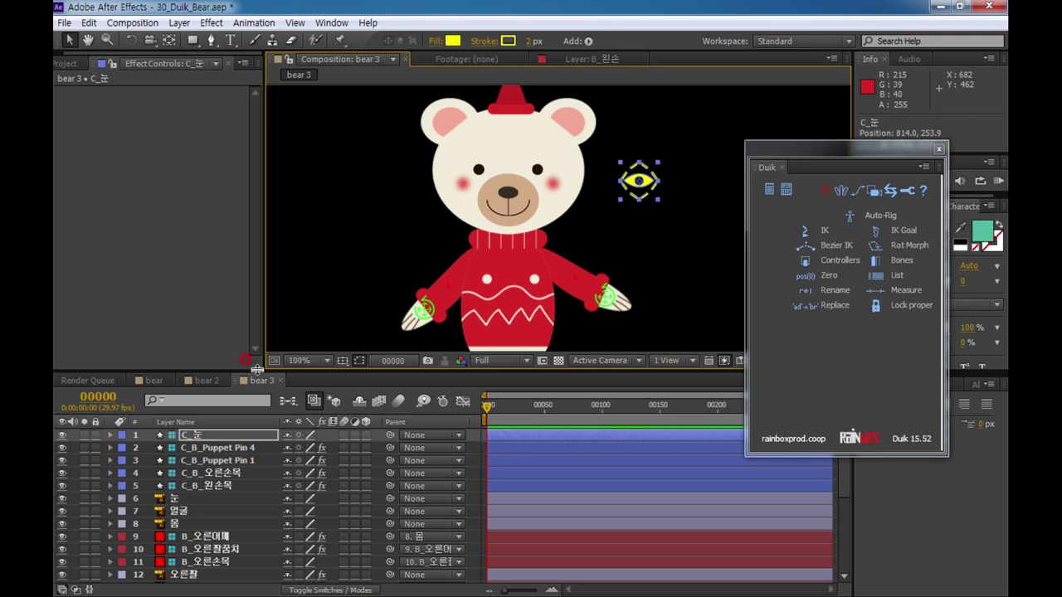
drag(255, 370, 247, 345)
click(185, 475)
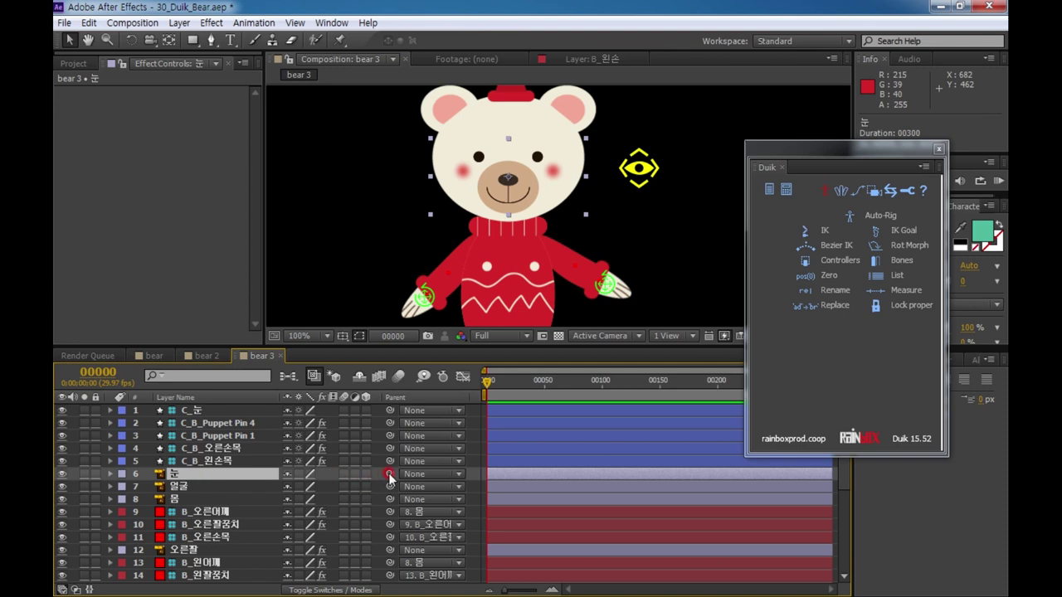
drag(389, 473, 214, 411)
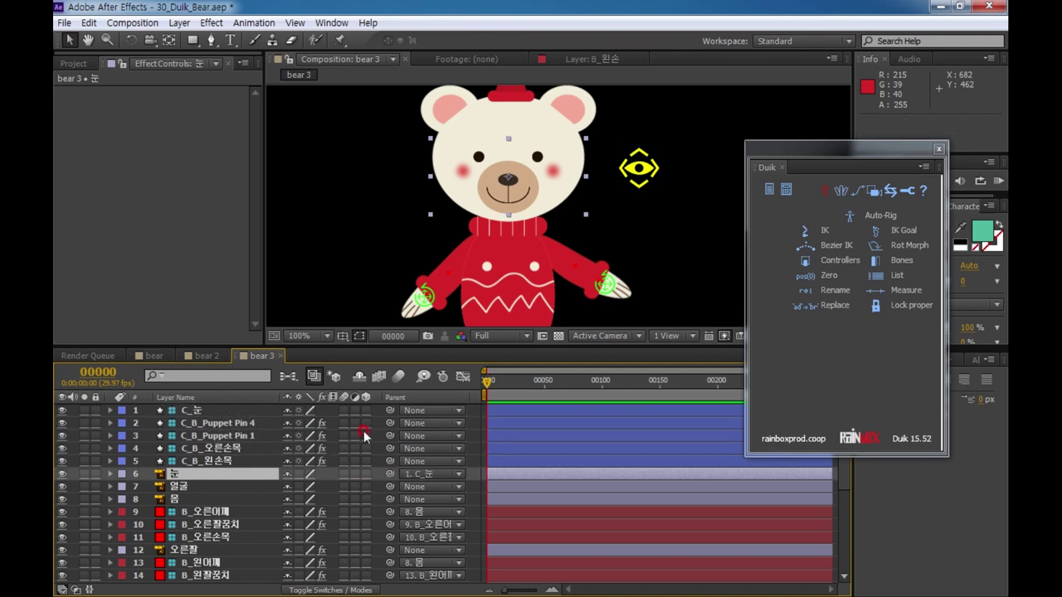
click(643, 172)
mouse_move(643, 173)
mouse_down()
mouse_move(632, 174)
mouse_move(650, 170)
mouse_up()
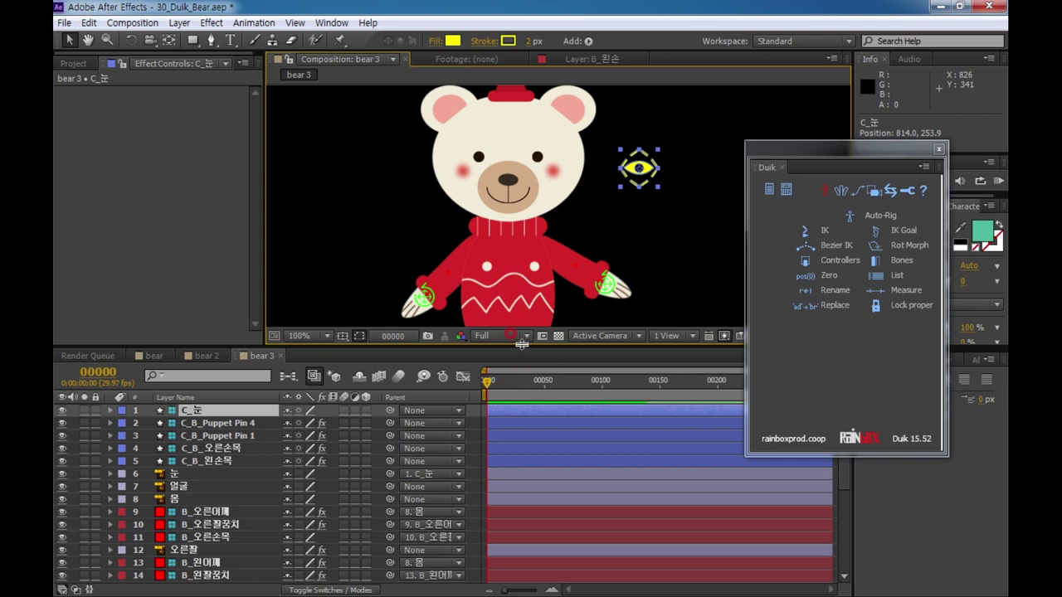
- Select the body layer 몸 and set the Duik controller color to Black
drag(522, 344, 517, 400)
drag(649, 323, 676, 234)
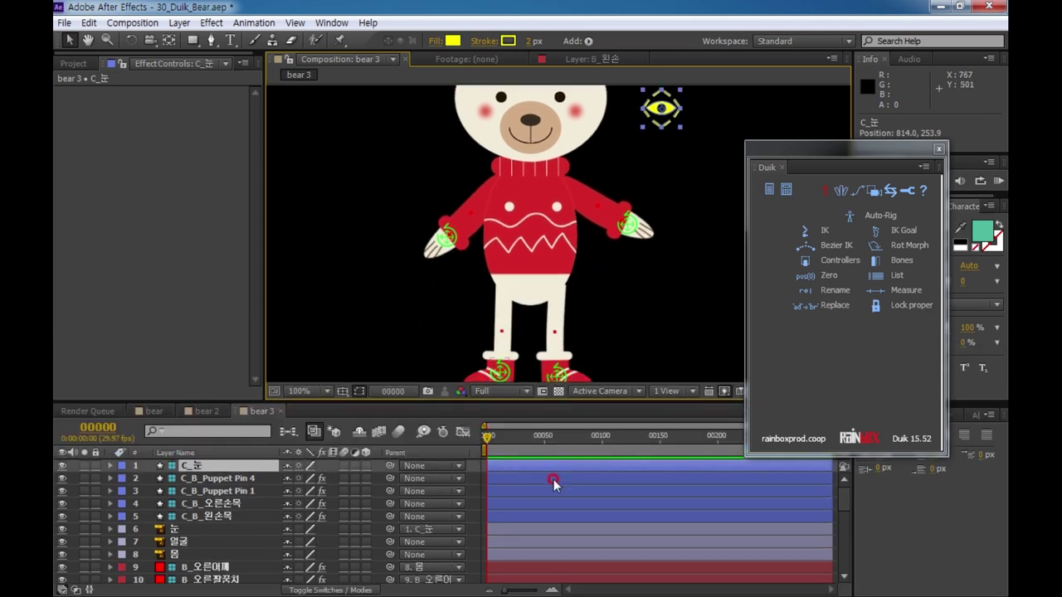
scroll(618, 290, down, 2)
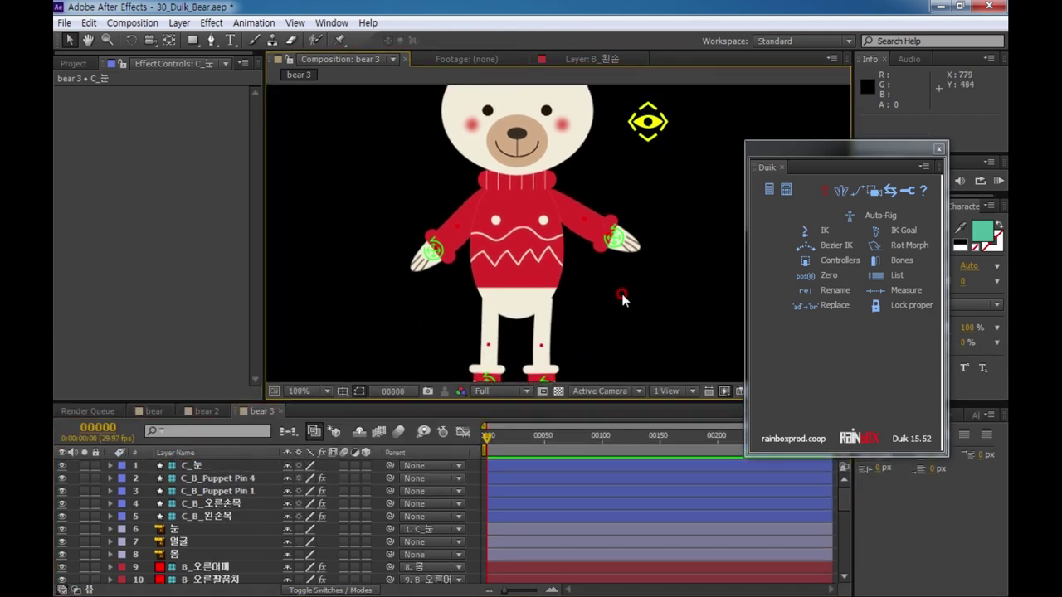
drag(609, 293, 601, 301)
click(519, 251)
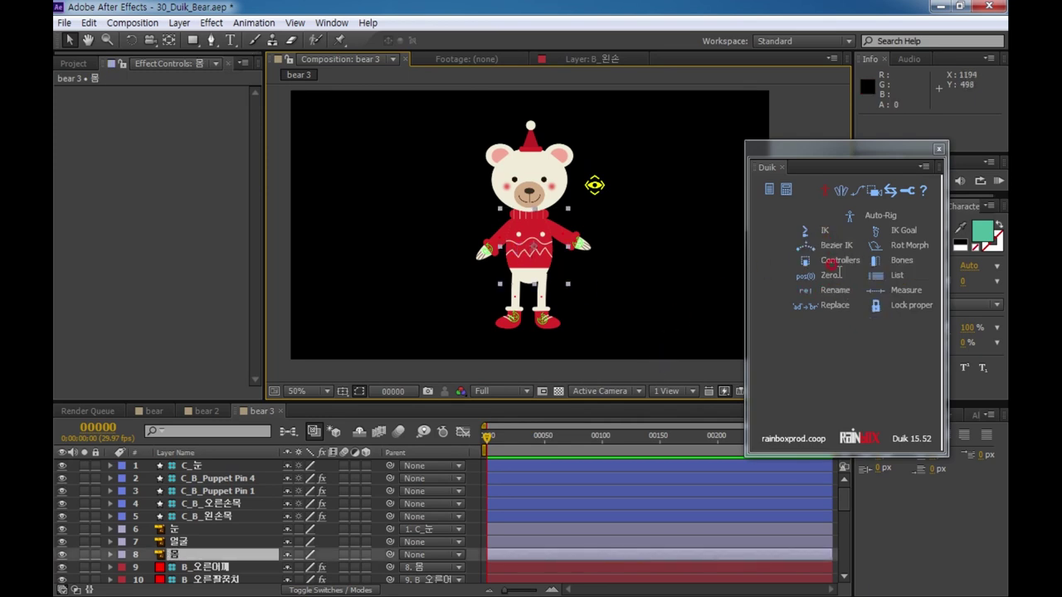
click(839, 260)
click(841, 263)
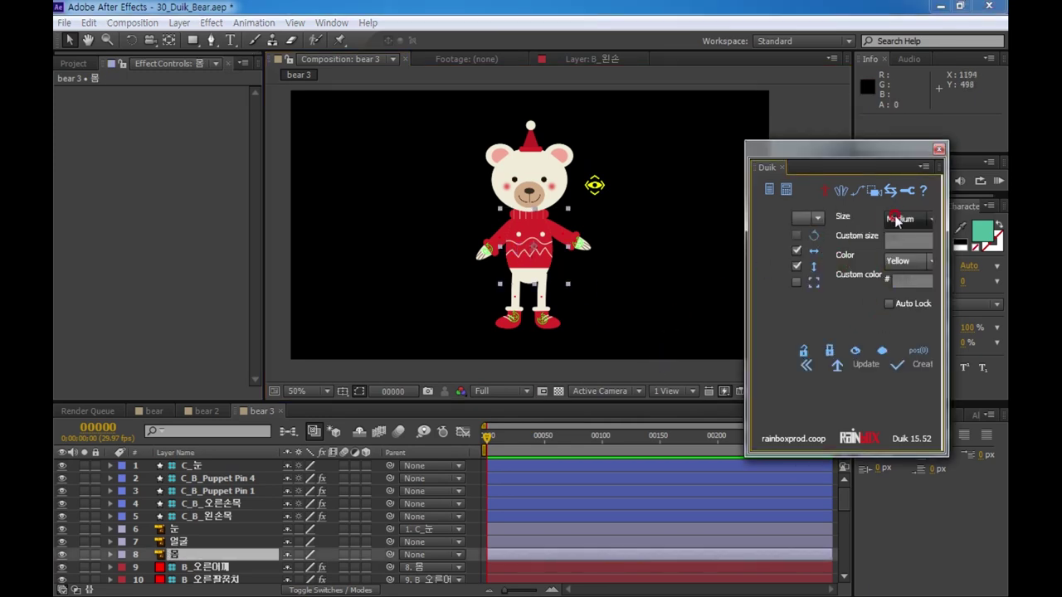
click(910, 261)
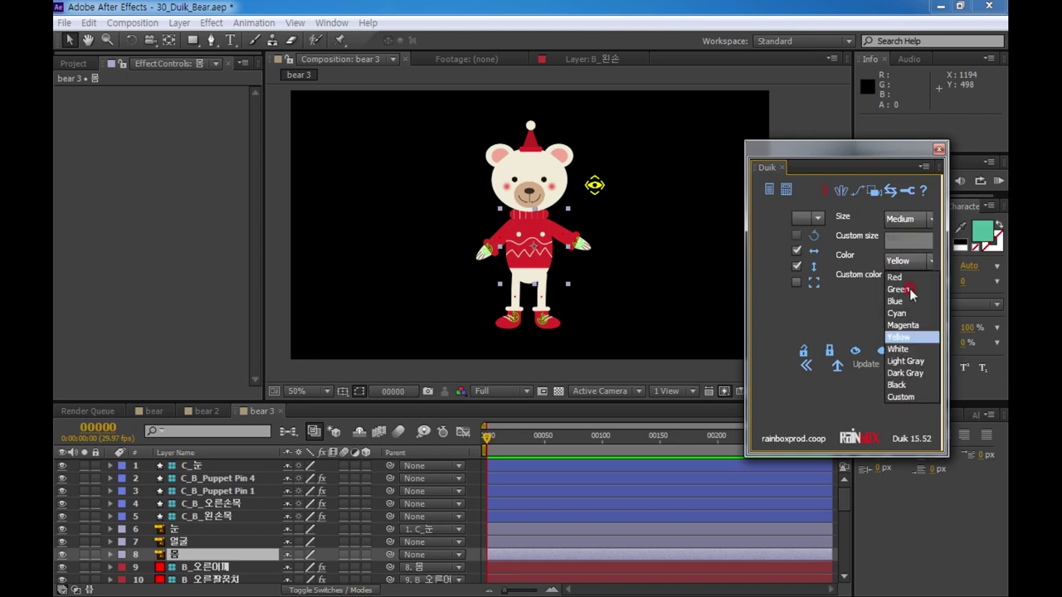
click(904, 385)
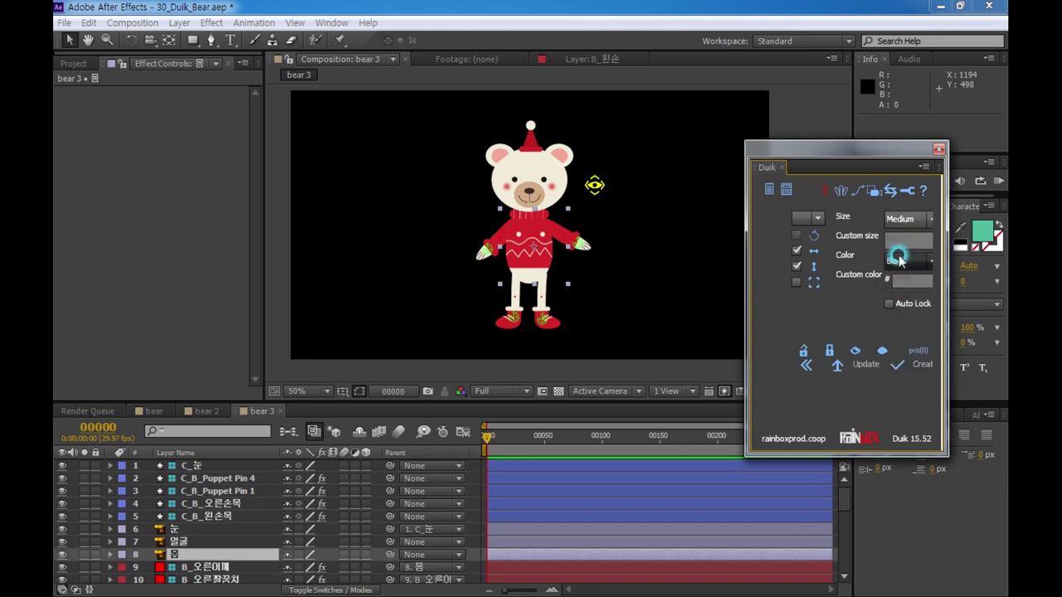
click(906, 359)
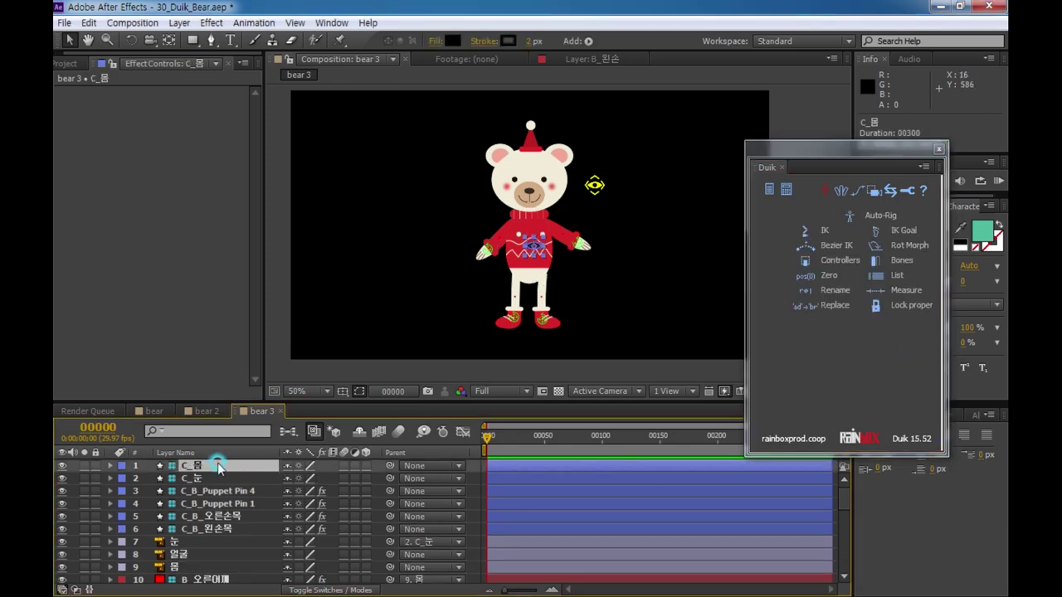
key(Delete)
click(600, 261)
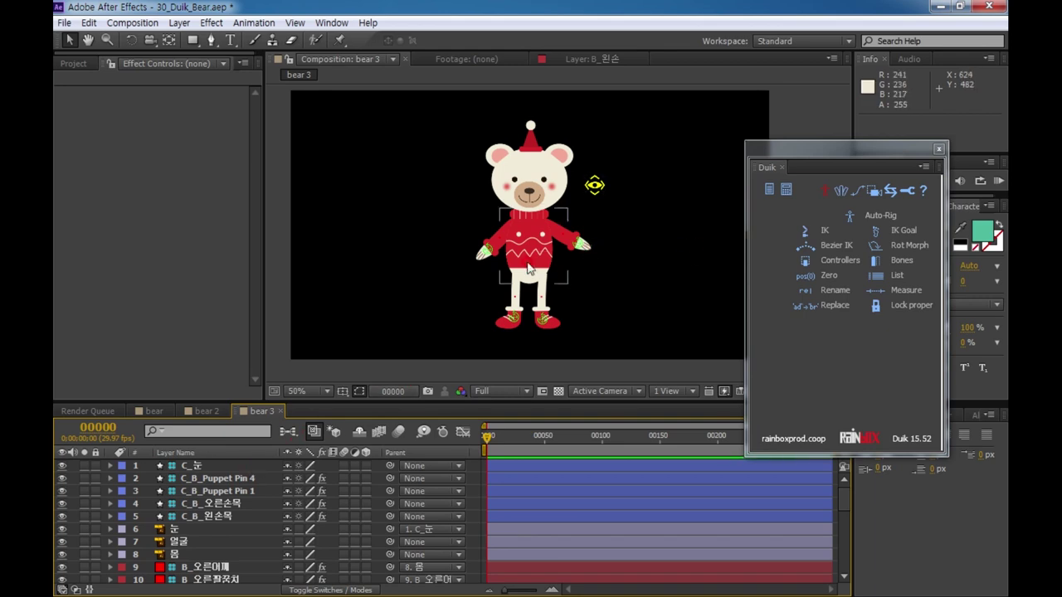
- Create a medium black Duik controller with rotation and both position axes for body layer 몸 and place it at about 639, 417 on the sweater
click(528, 253)
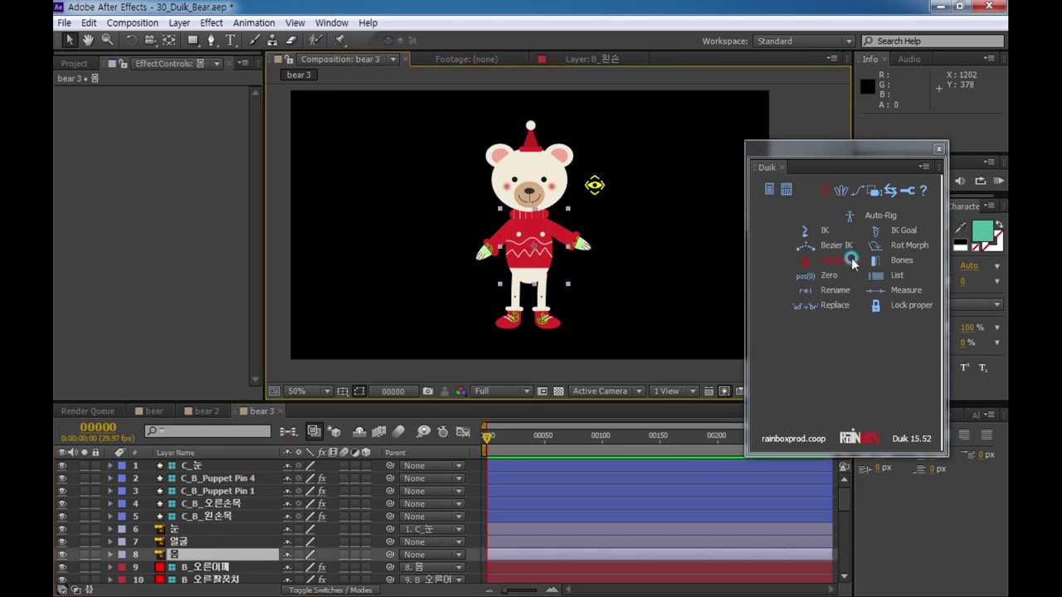
click(815, 218)
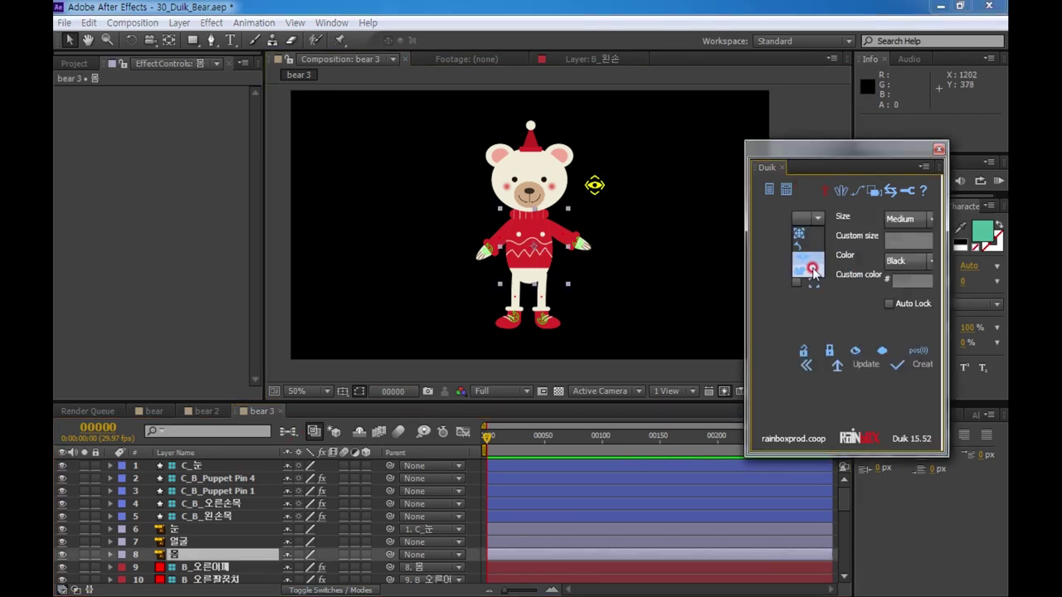
click(812, 268)
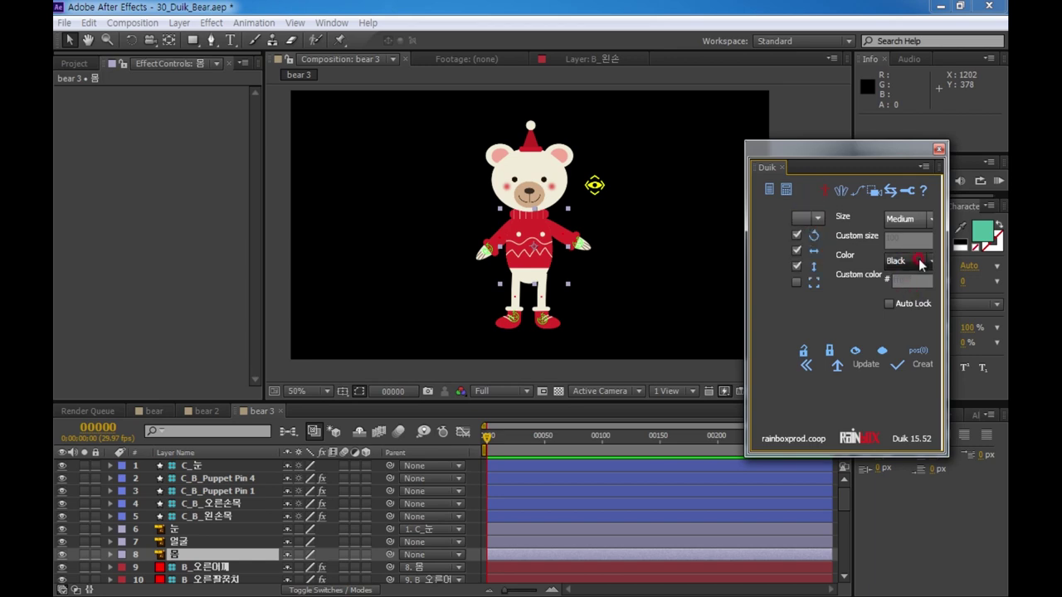
click(892, 223)
click(919, 362)
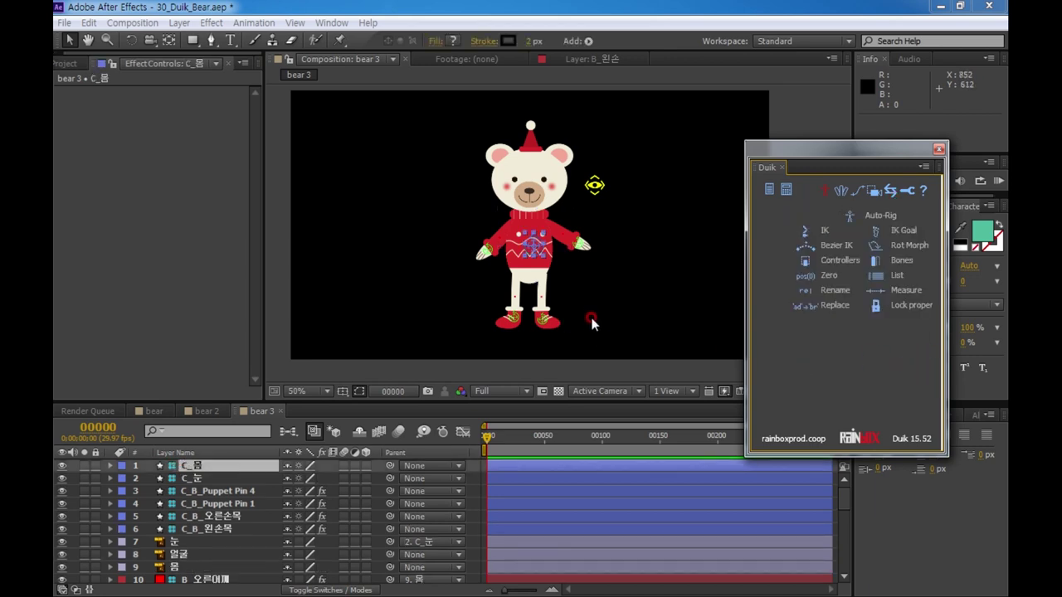
drag(538, 251, 532, 253)
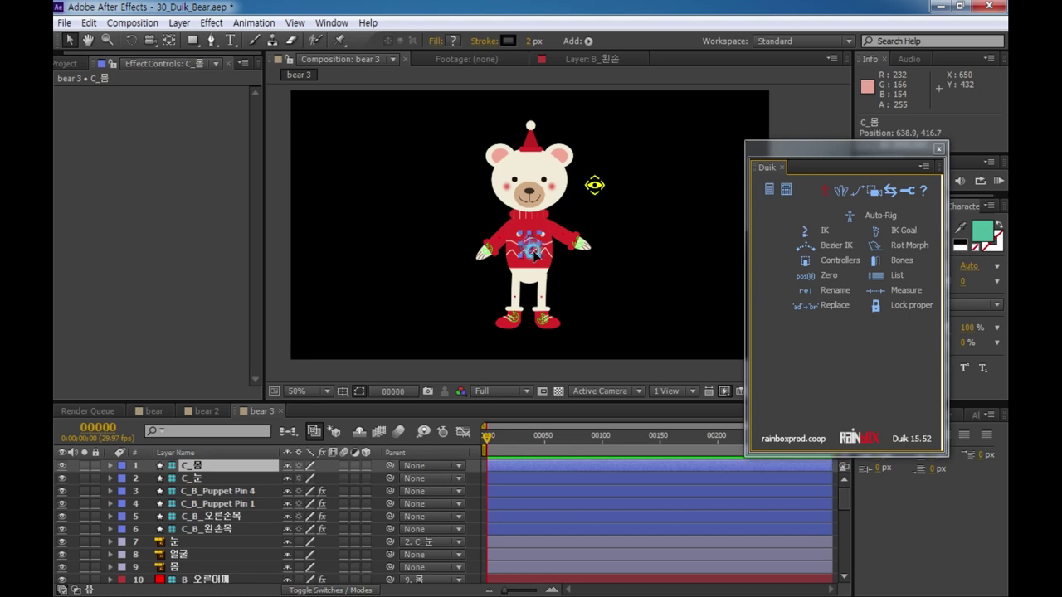
click(271, 550)
click(323, 395)
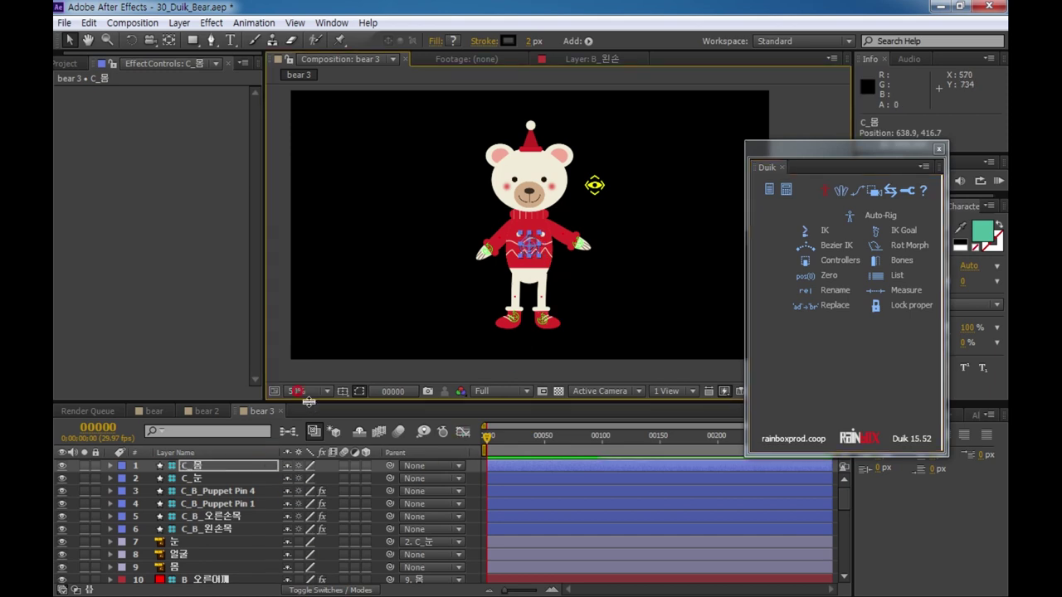
- Parent the body layer 몸 and the eye controller C_눈 to the body controller C_몸
drag(308, 402, 308, 349)
click(174, 515)
click(355, 516)
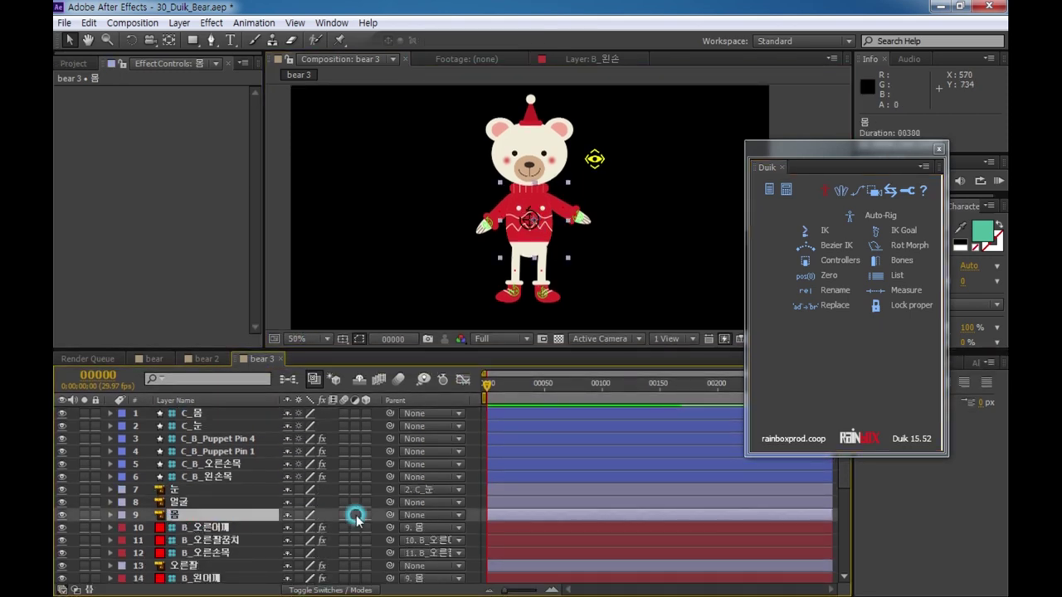
drag(390, 515, 229, 417)
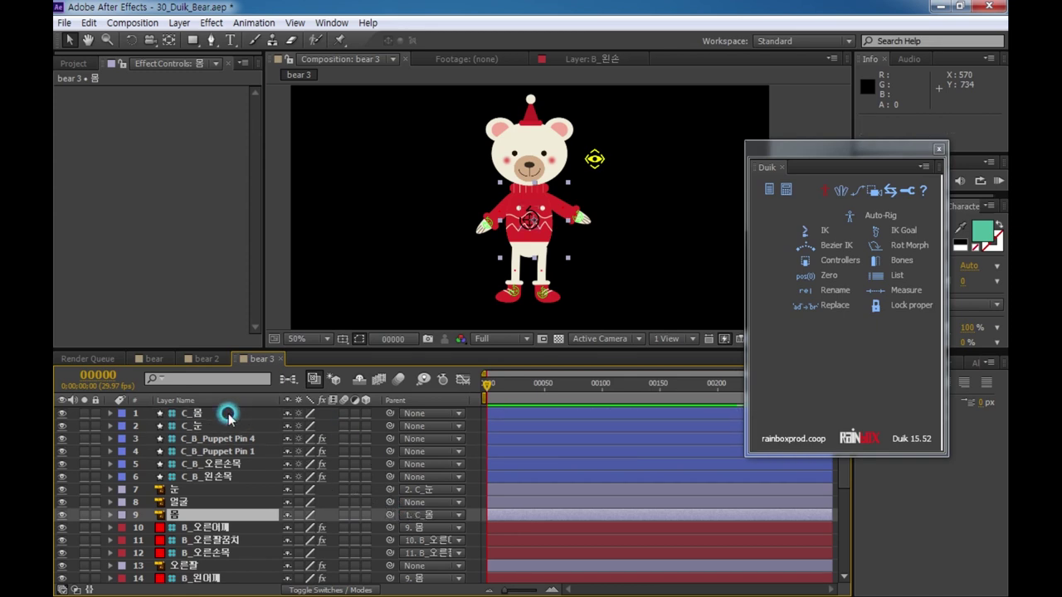
click(228, 414)
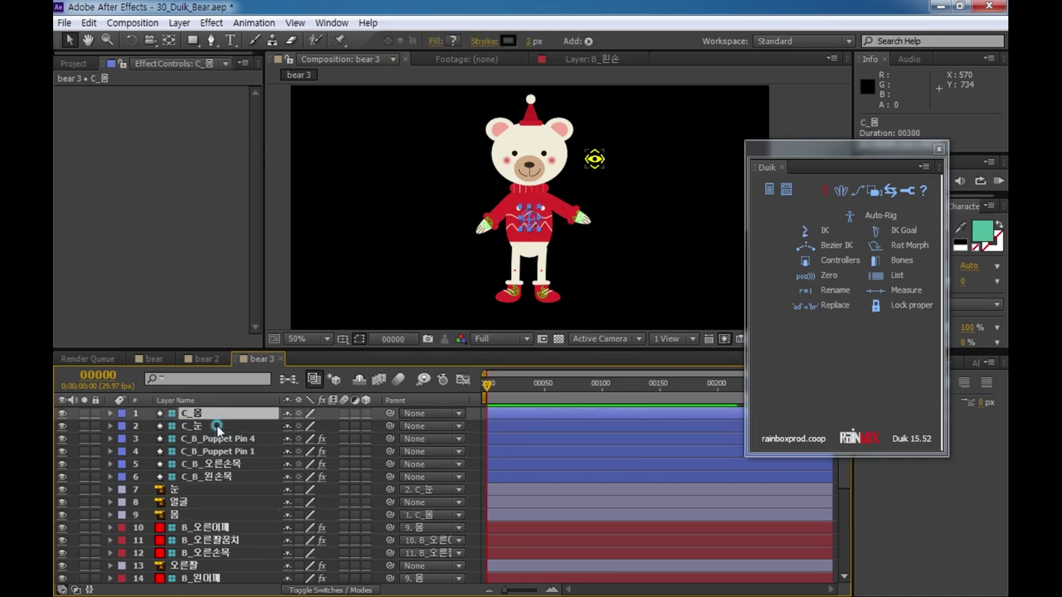
click(217, 426)
drag(388, 425, 221, 415)
- Try moving the body controller C_몸 to about 669, 408 and undo the move
click(220, 414)
scroll(507, 273, up, 2)
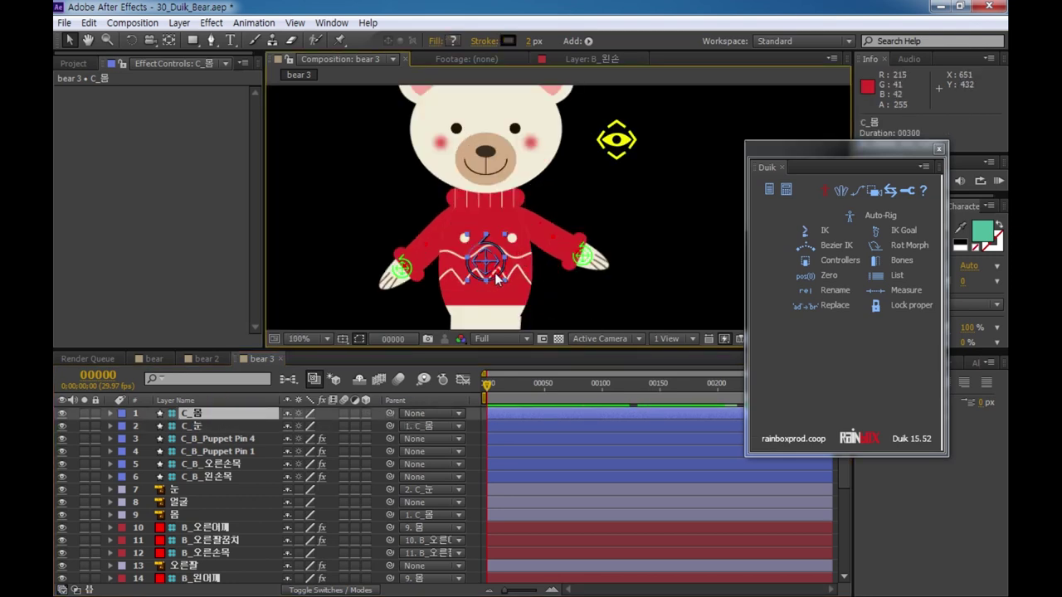
drag(495, 272, 518, 269)
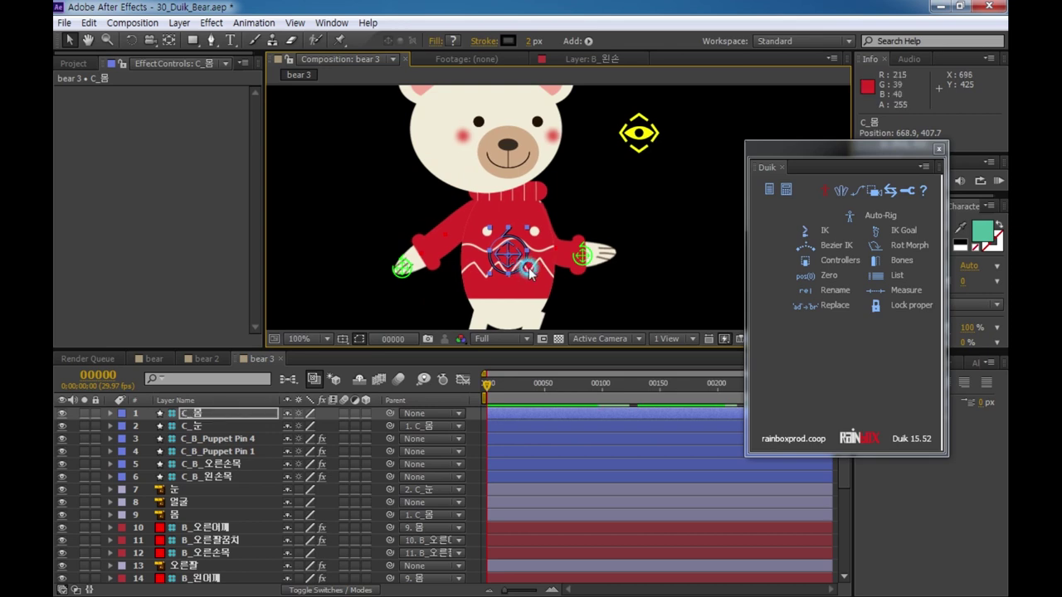
key(ctrl+z)
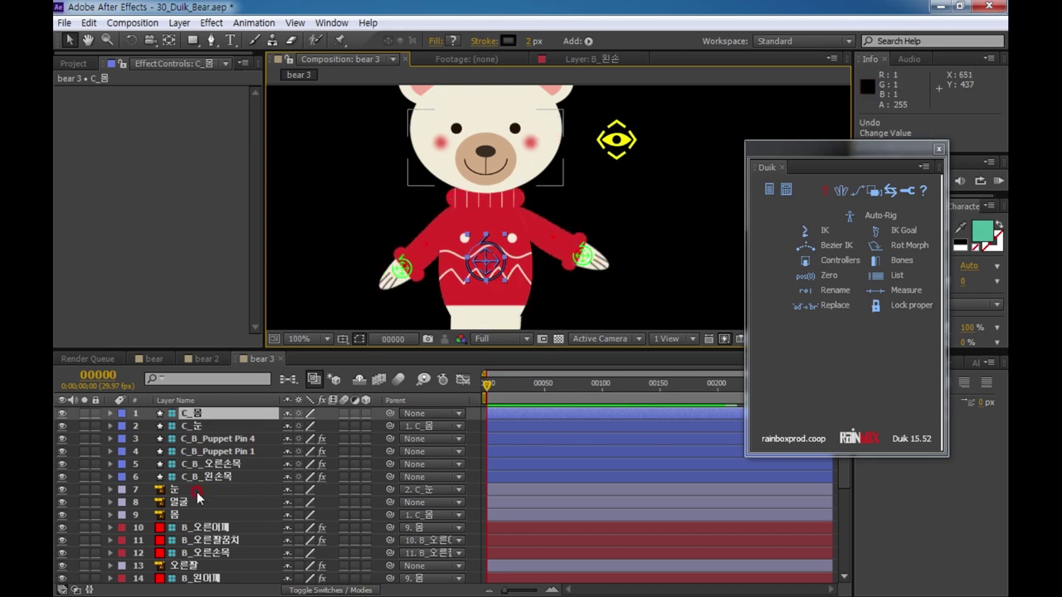
- Parent the face layer 얼굴 to the body layer 몸 and move controller C_몸 to about 631, 411 to test the rig
click(195, 502)
drag(390, 502, 175, 514)
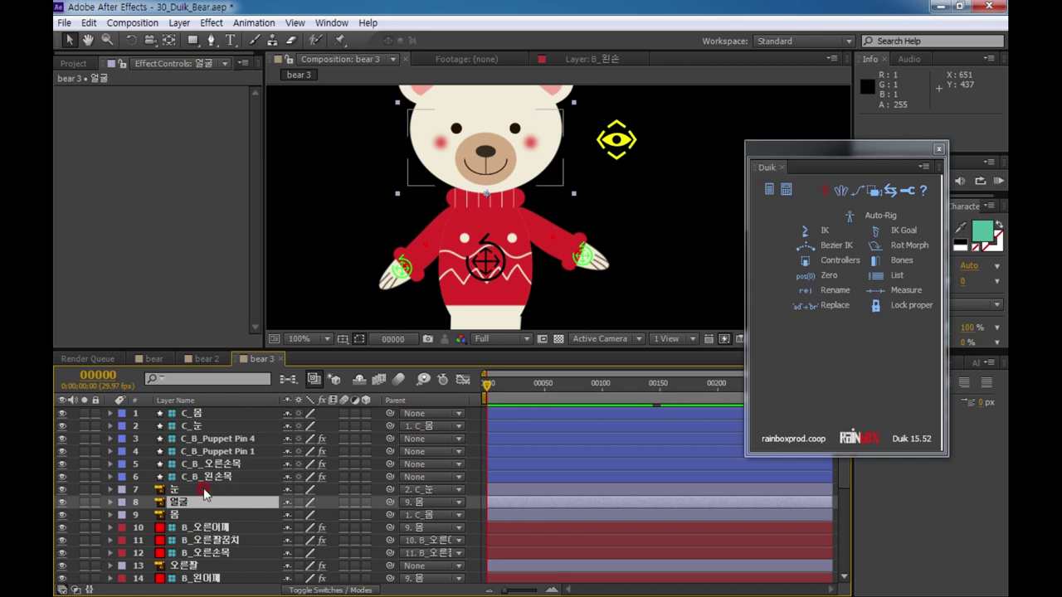
click(205, 491)
drag(313, 341, 313, 324)
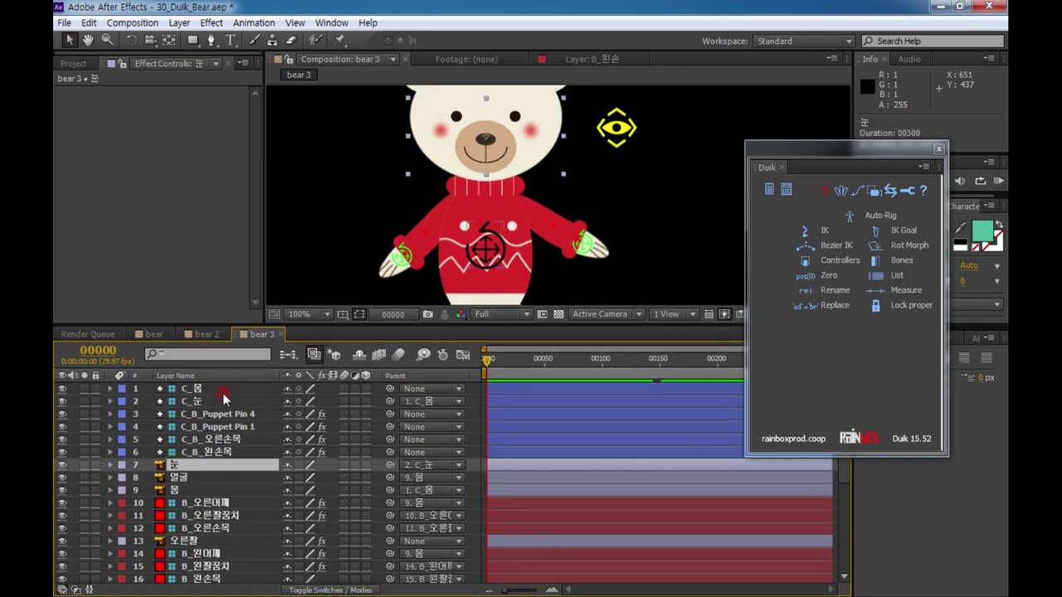
click(208, 387)
mouse_move(497, 267)
mouse_down()
mouse_move(458, 269)
mouse_move(498, 269)
mouse_move(479, 269)
mouse_move(490, 258)
mouse_up()
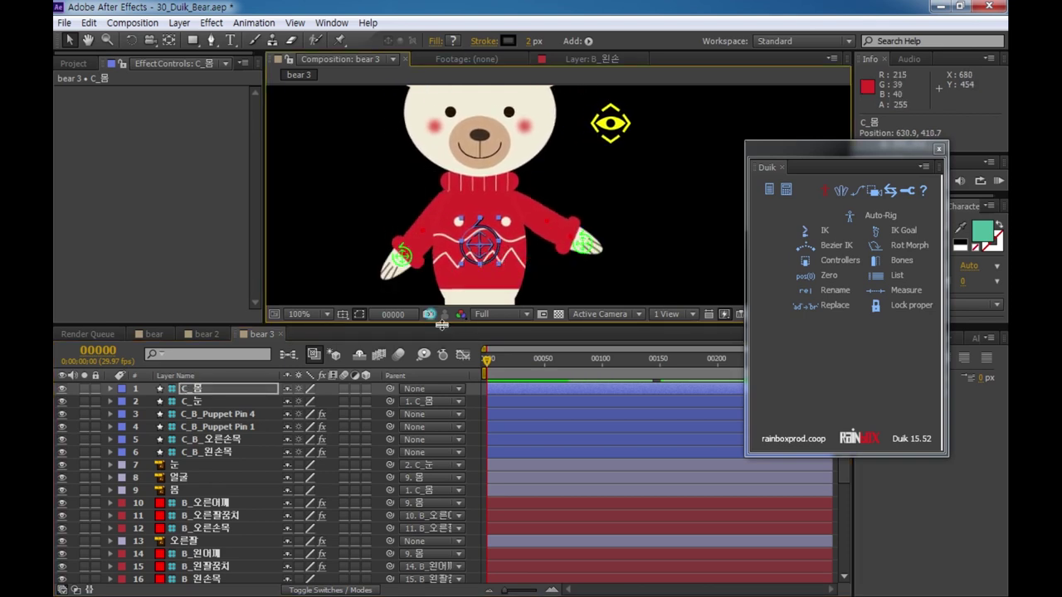
- Move the eye controller C_눈 to about 177, -165 to shift the bear's gaze
drag(442, 326, 441, 440)
drag(433, 366, 484, 328)
click(662, 145)
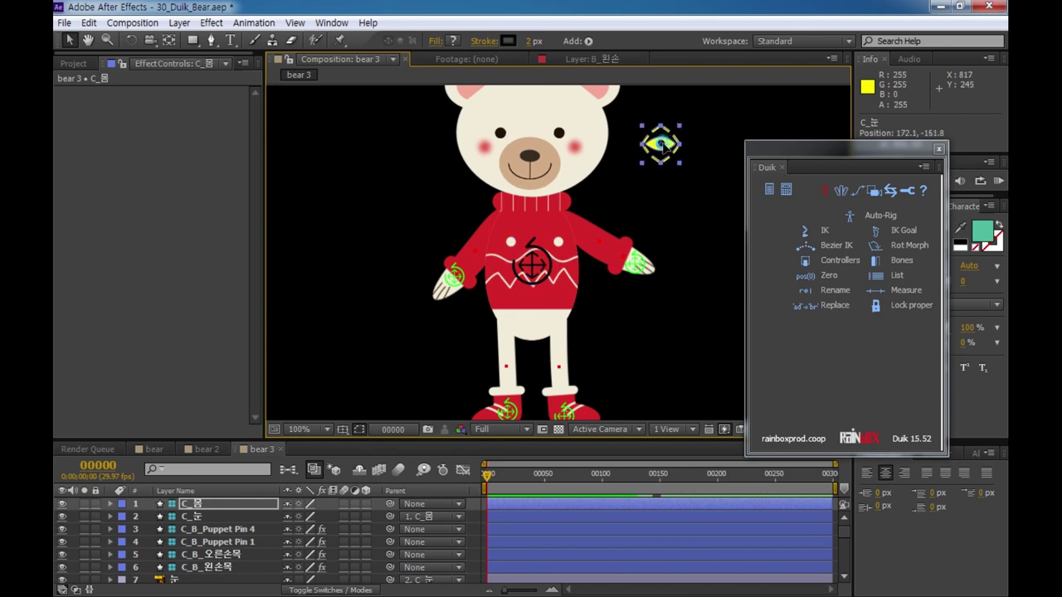
mouse_move(664, 146)
mouse_down()
mouse_move(675, 146)
mouse_move(652, 143)
mouse_move(664, 142)
mouse_up()
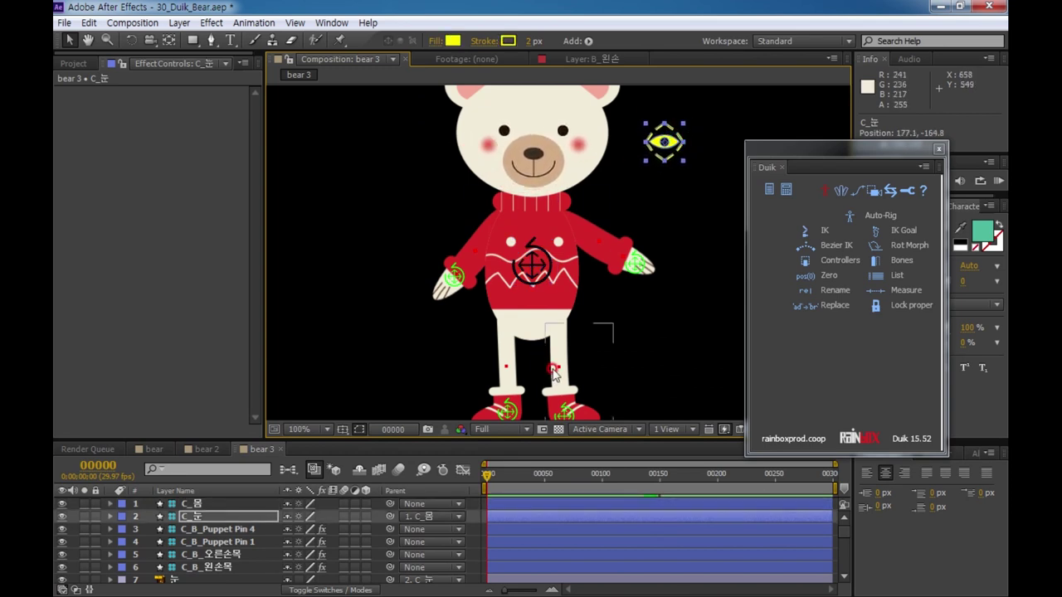
- Move the wrist controller C_B_오른손목 inward to about 740, 425 to lower the bear's arm
scroll(553, 373, down, 2)
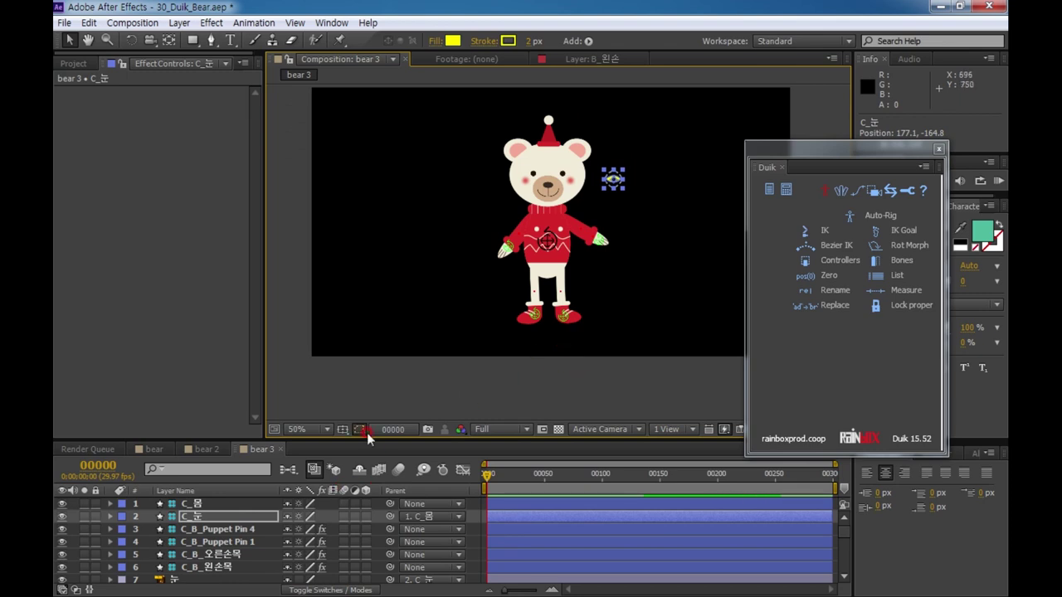
drag(365, 437, 369, 407)
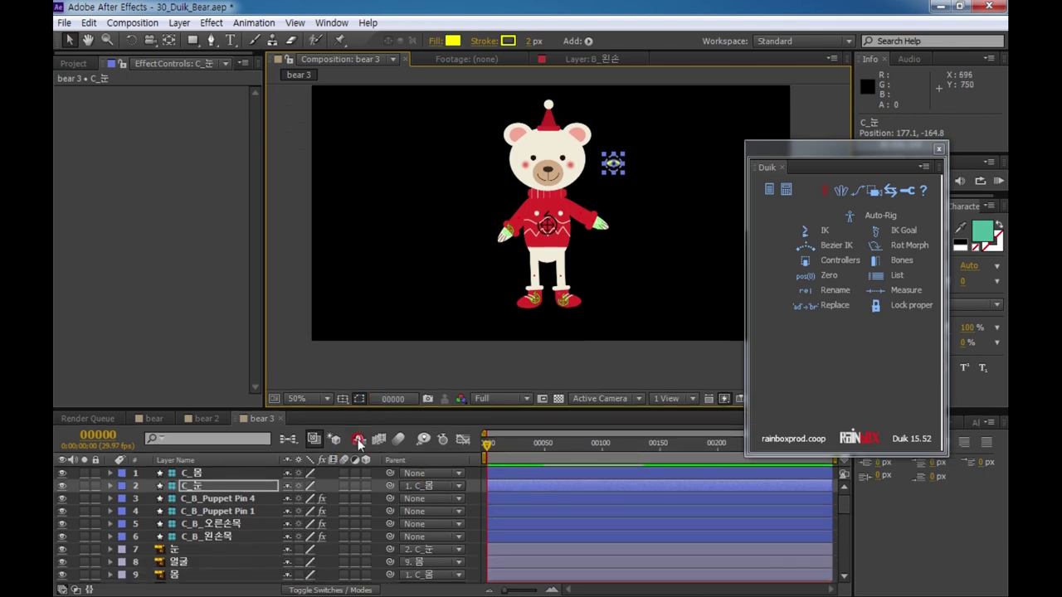
click(192, 474)
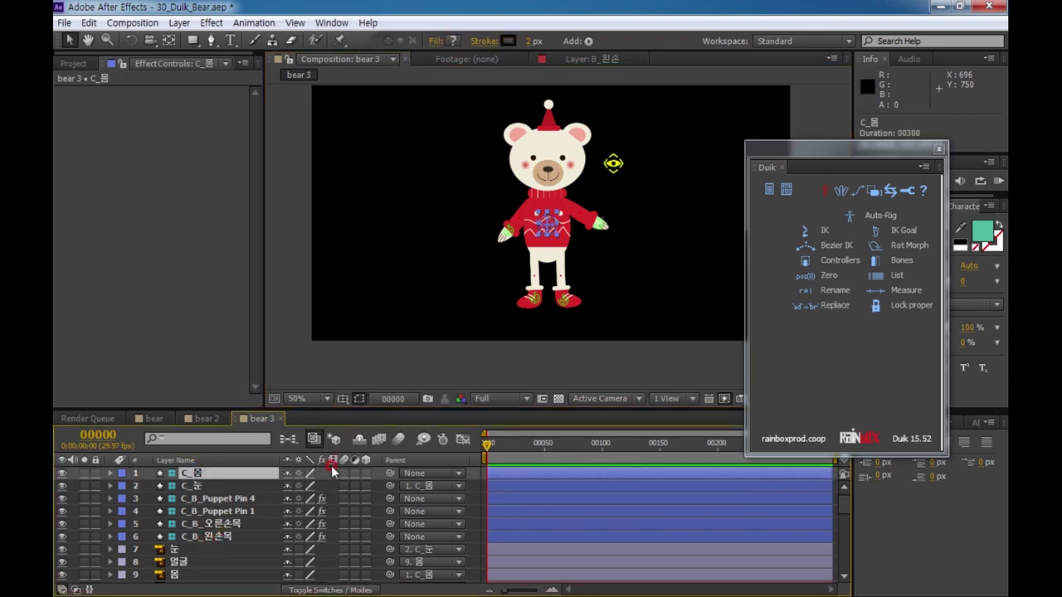
drag(332, 406, 346, 353)
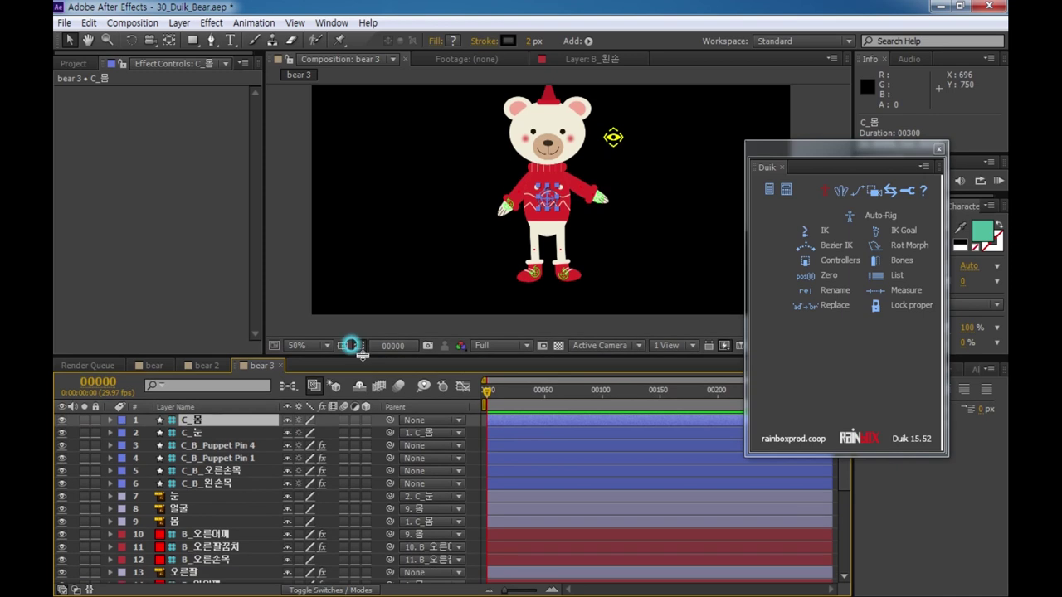
click(208, 508)
click(215, 457)
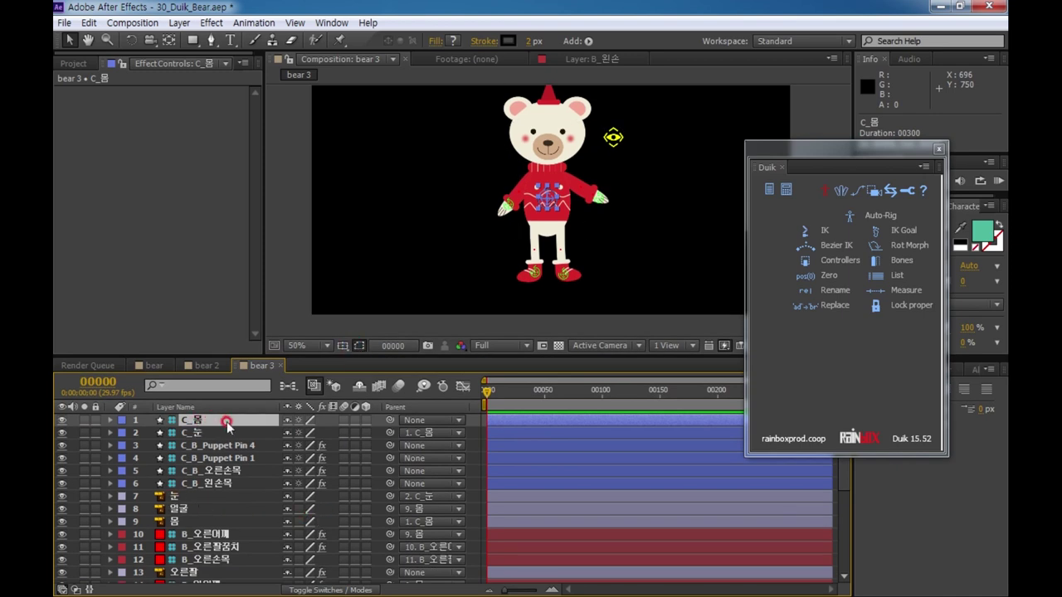
click(598, 197)
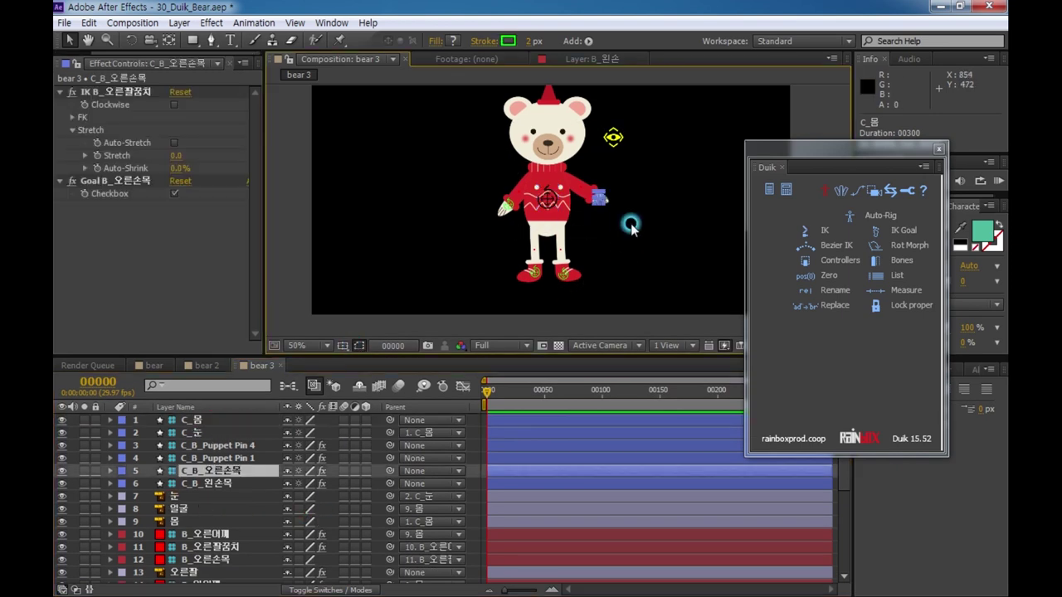
scroll(631, 226, up, 3)
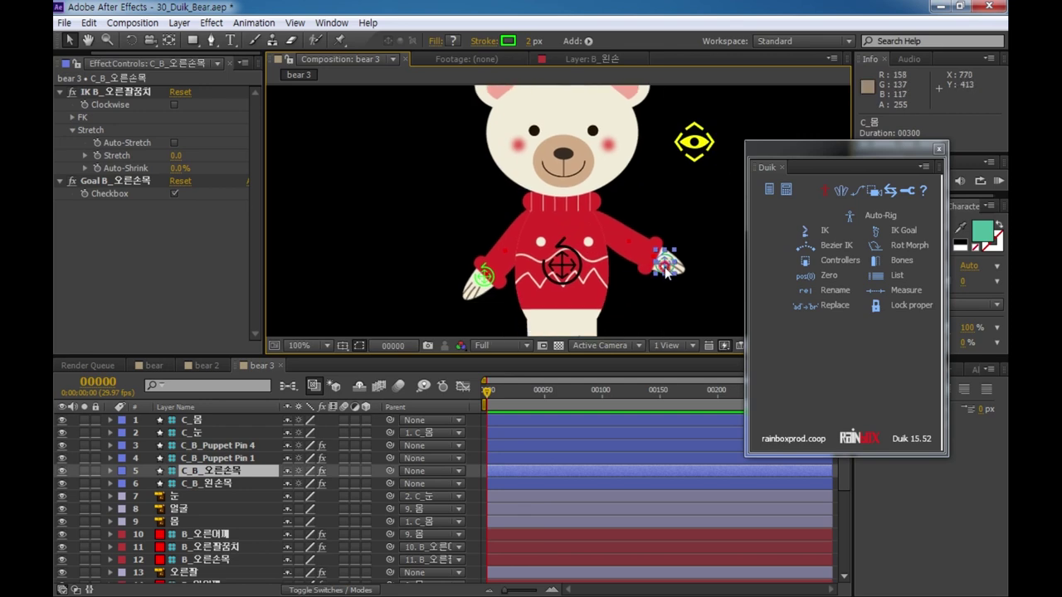
drag(666, 271, 602, 265)
scroll(600, 263, down, 2)
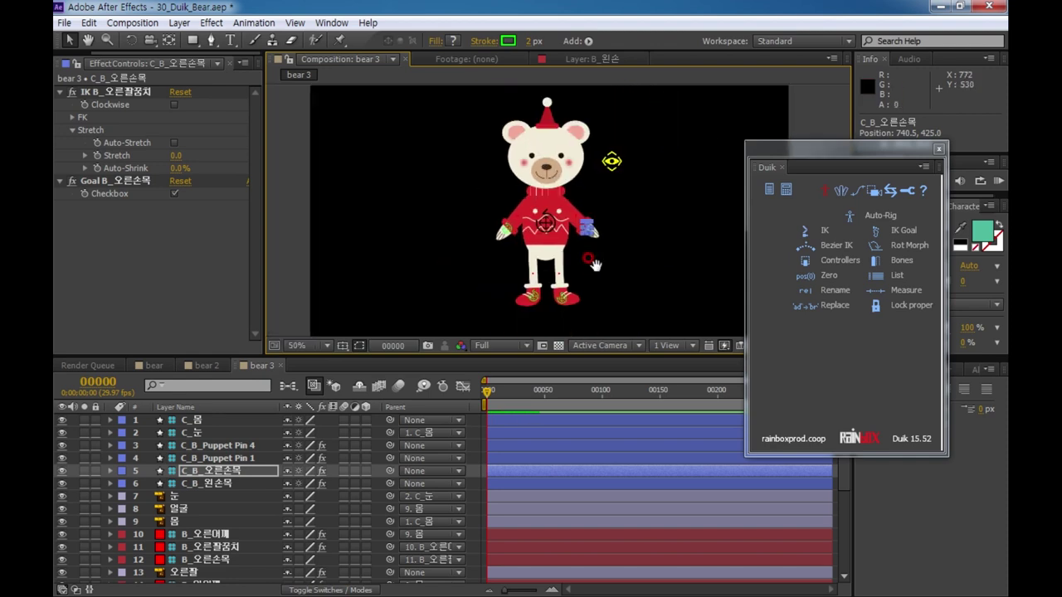
- Zero out the positions of all six controller layers, from C_몸 to C_B_왼손목, with Duik's Zero function
click(193, 420)
shift+click(297, 476)
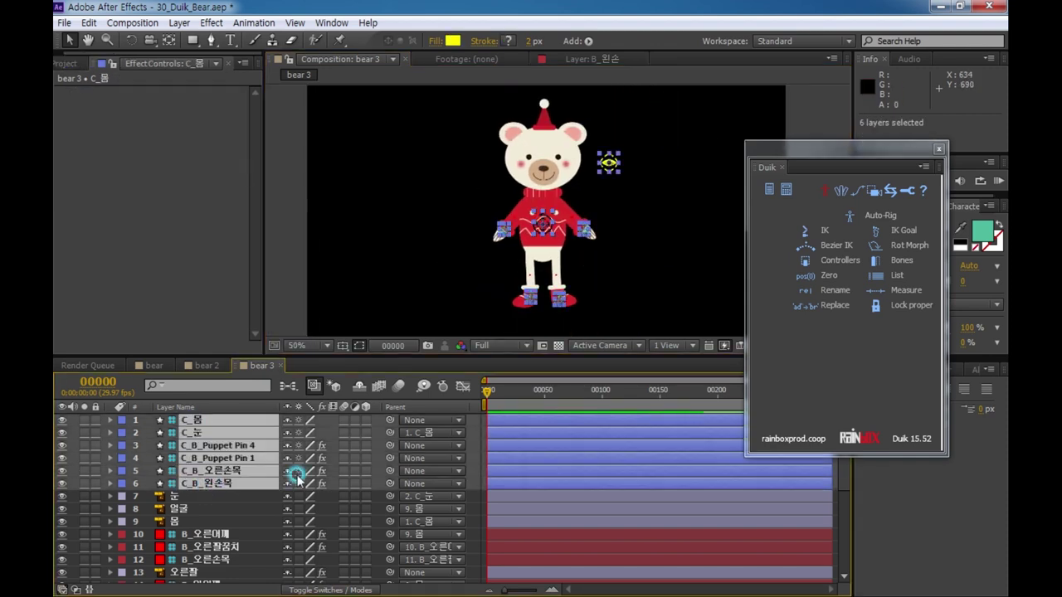
click(308, 478)
click(819, 278)
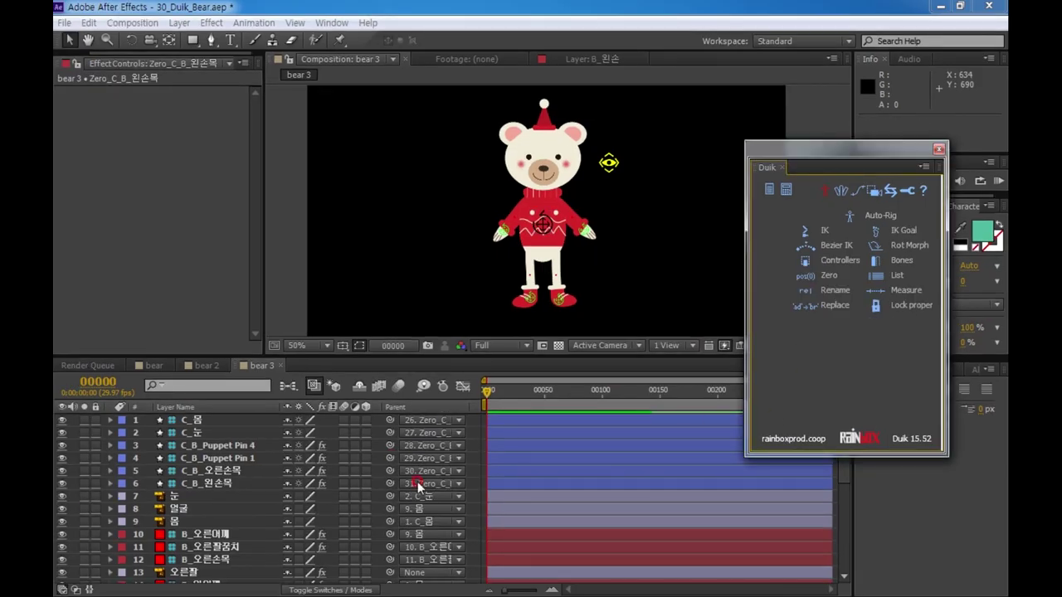
click(366, 508)
- Show the position of the body controller C_몸 and test moving it to about 38, -76
click(196, 421)
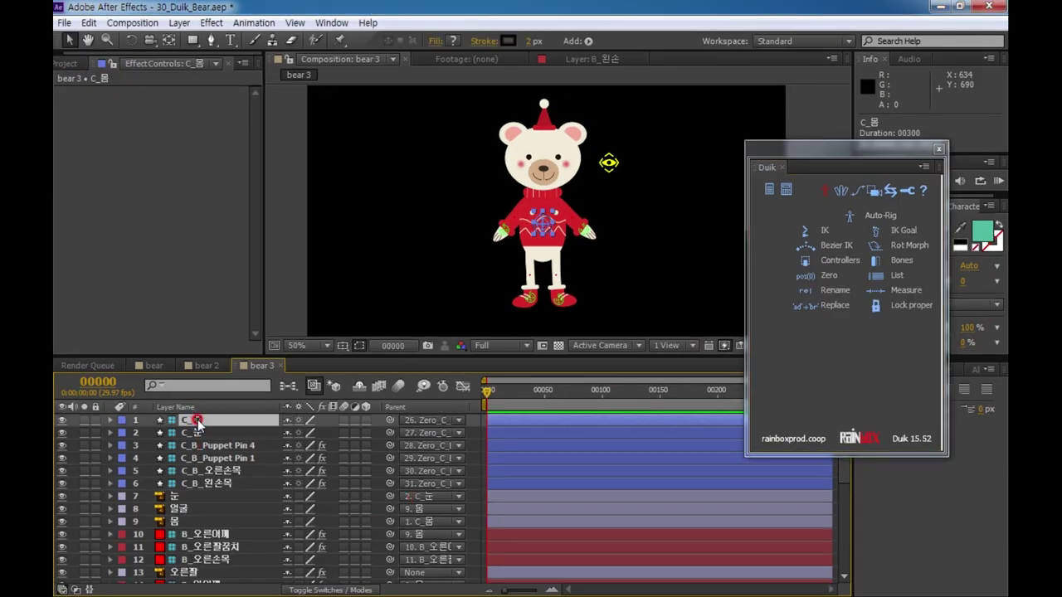
key(p)
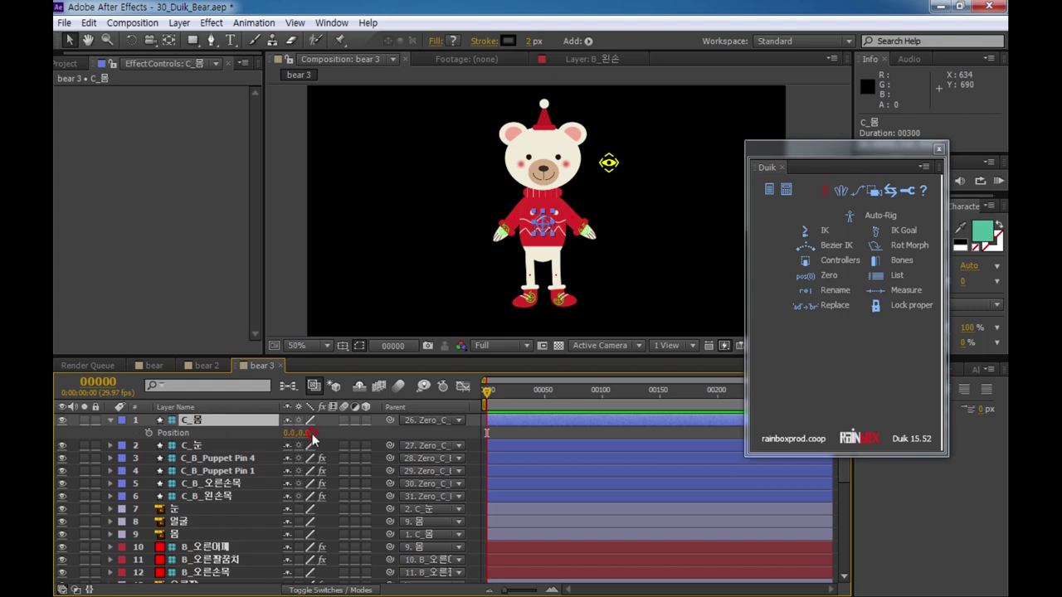
drag(546, 232, 558, 196)
- Set the position of the body controller C_몸 to 0, 0
click(292, 433)
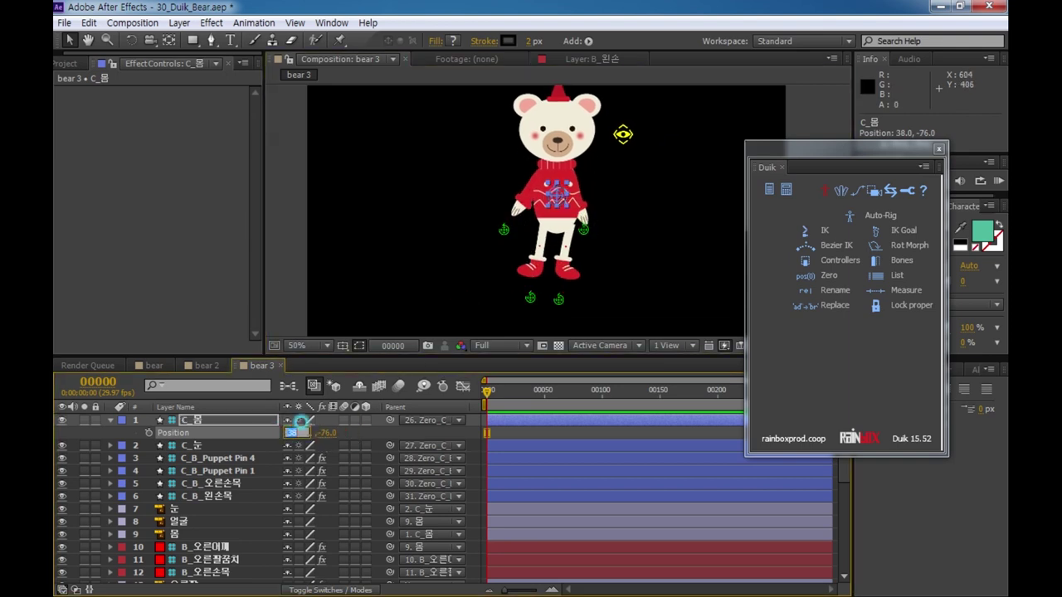
click(326, 440)
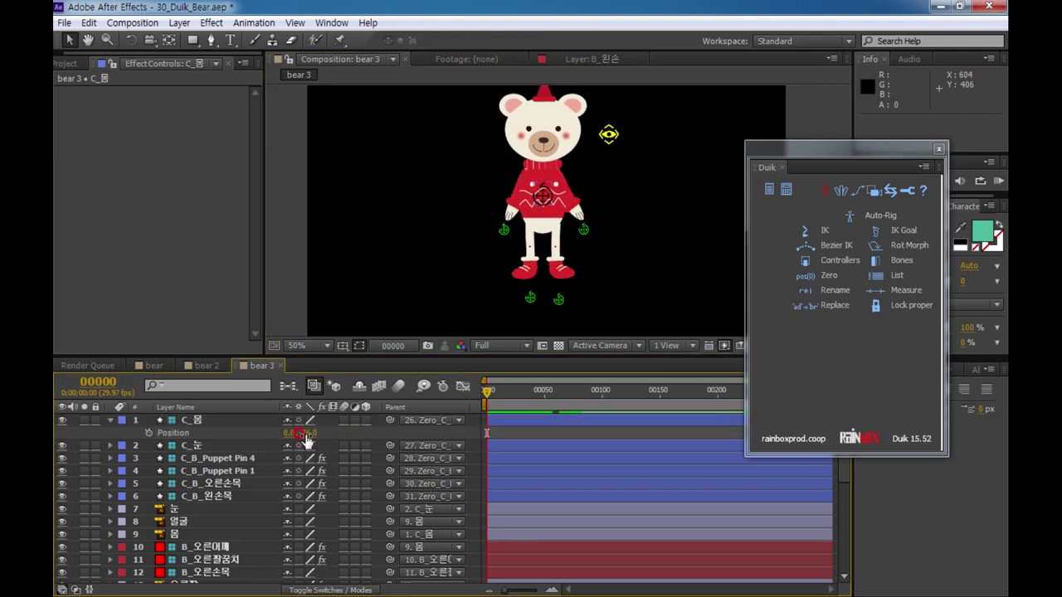
click(308, 433)
text(0)
key(Return)
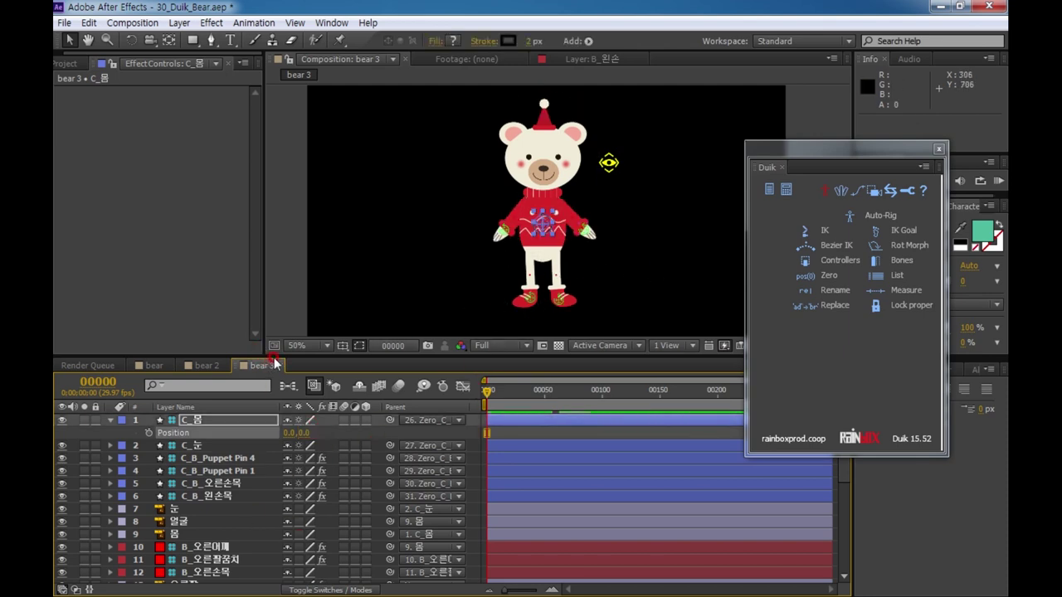
- Collapse the puppet properties of layer 오른다리 and maximize the timeline to show the whole layer stack
drag(292, 355, 292, 261)
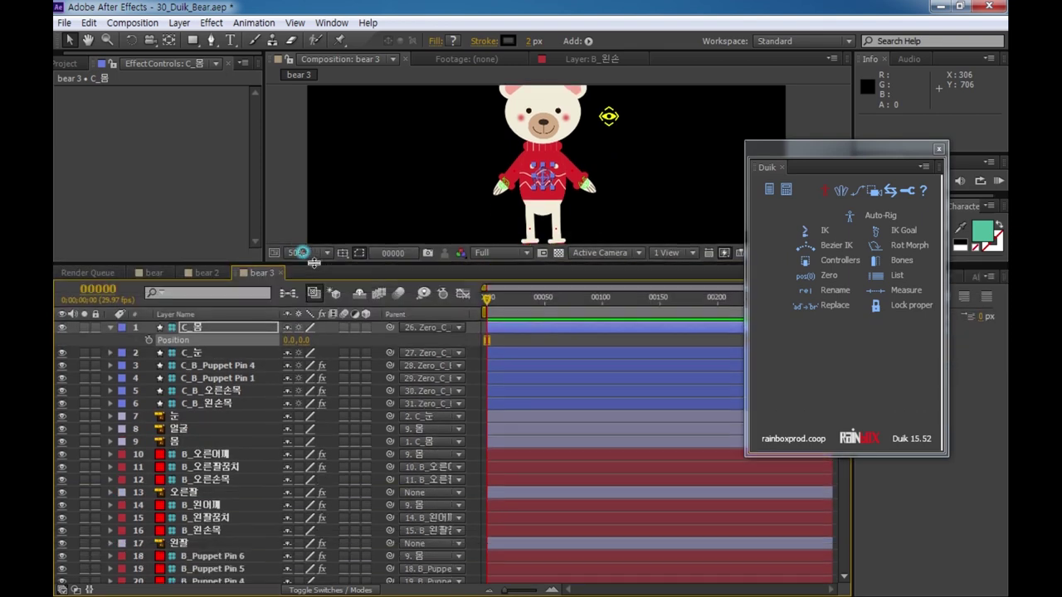
click(182, 420)
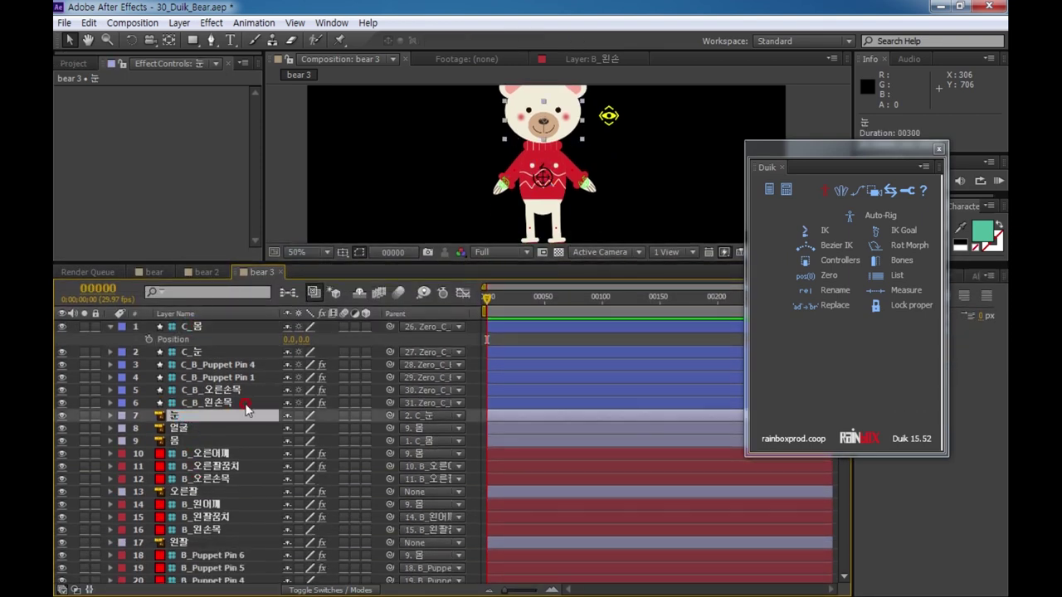
scroll(240, 465, down, 6)
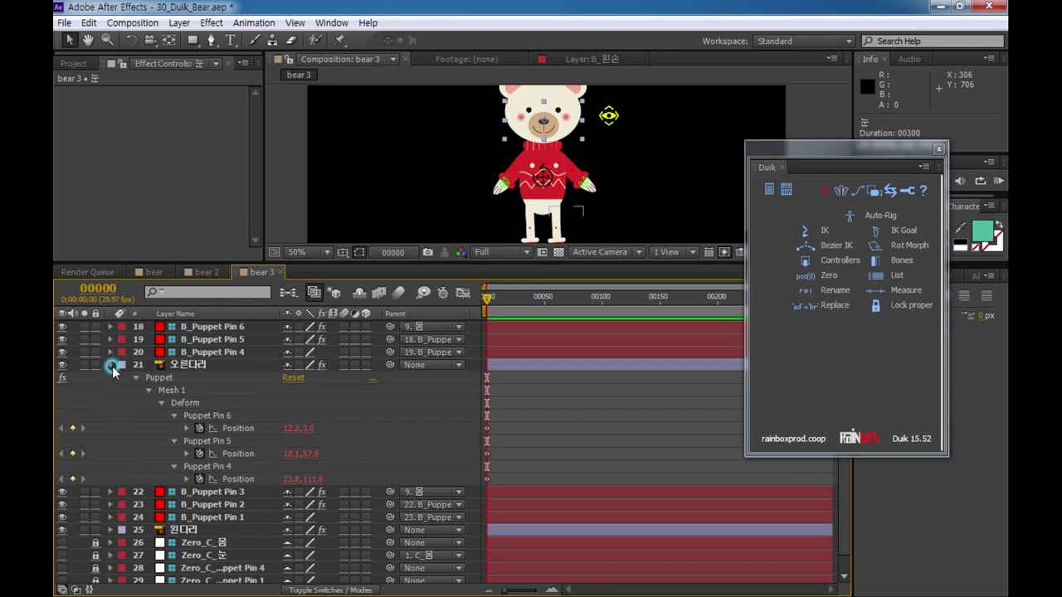
click(112, 366)
scroll(247, 497, up, 4)
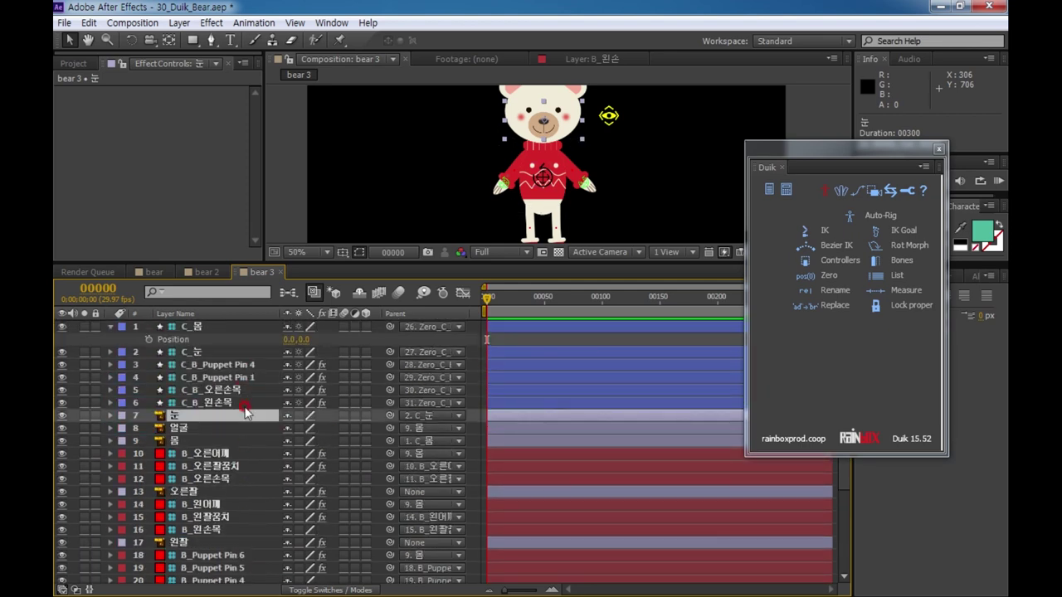
key(grave)
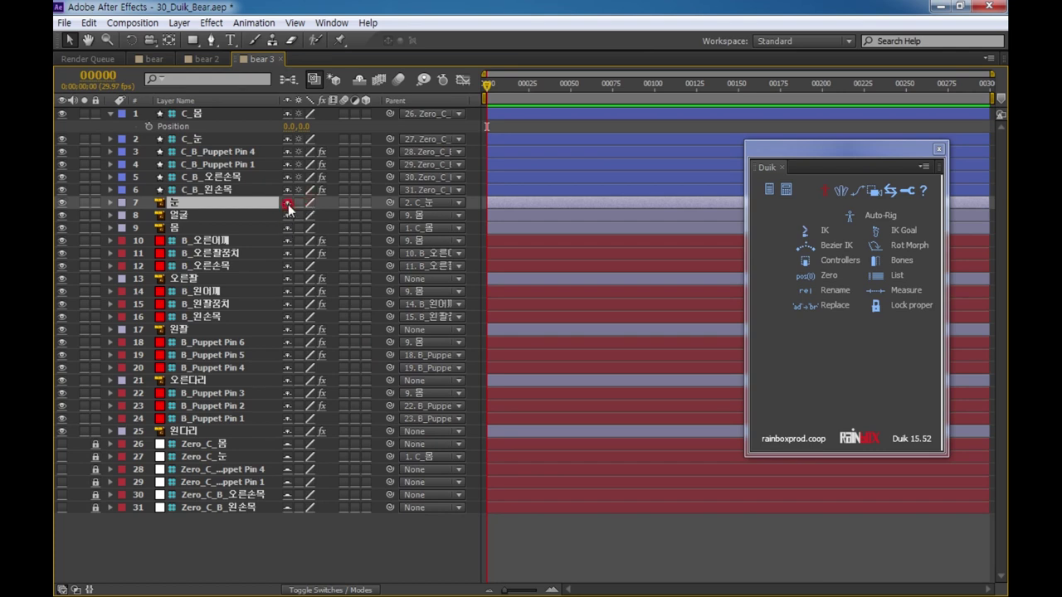
- Mark layers 7 to 25, from 눈 to 왼다리, as shy
drag(288, 209, 283, 329)
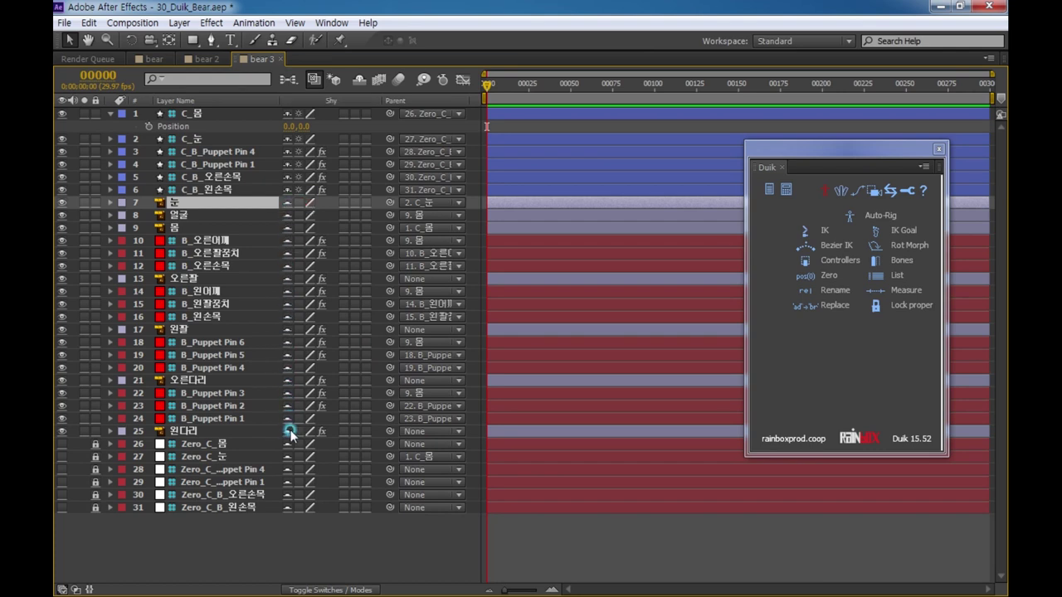
drag(290, 430, 300, 265)
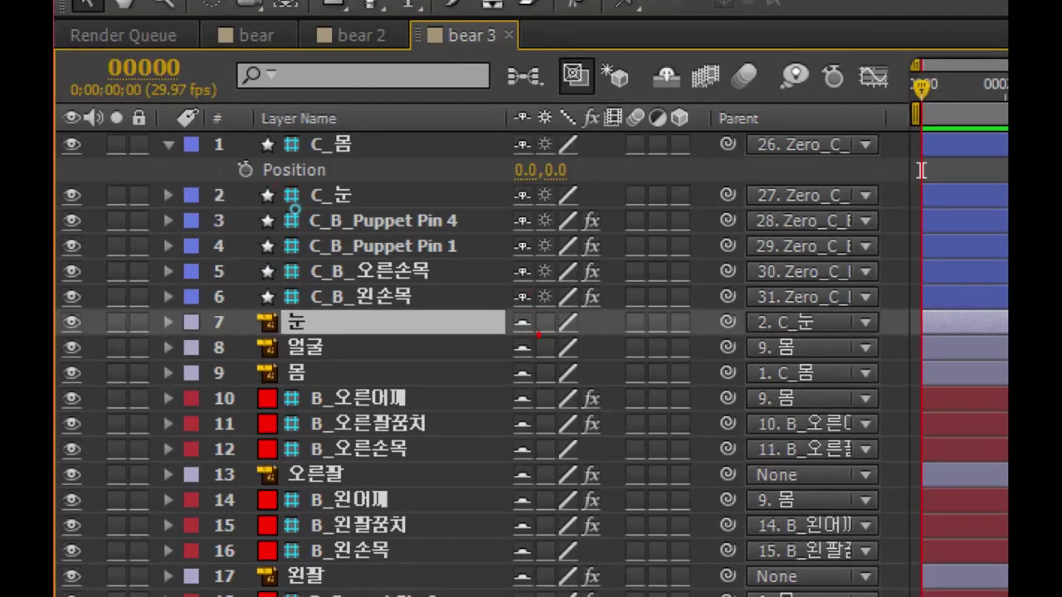
drag(537, 335, 515, 311)
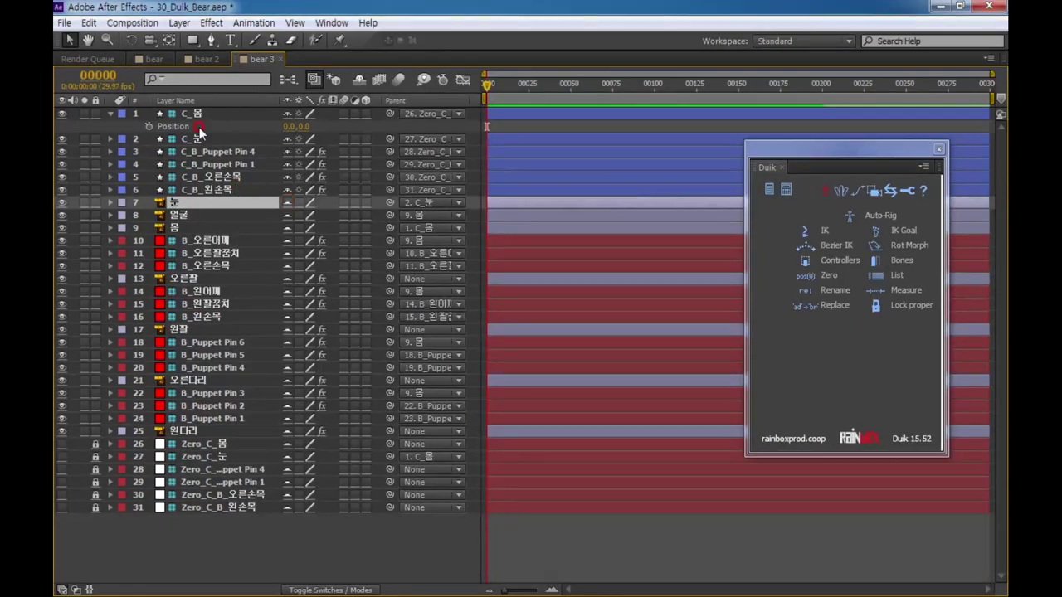
- Hide all shy layers in bear 3, then restore the panel layout and enlarge the composition view
click(364, 144)
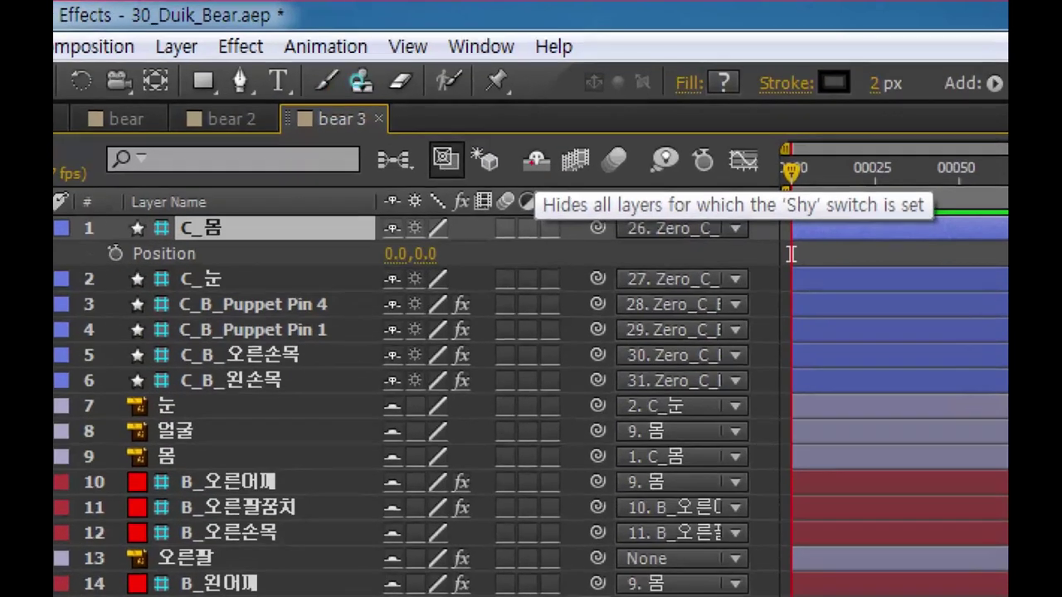
mouse_move(369, 85)
mouse_down()
mouse_move(360, 91)
mouse_move(370, 73)
mouse_up()
drag(558, 165, 567, 175)
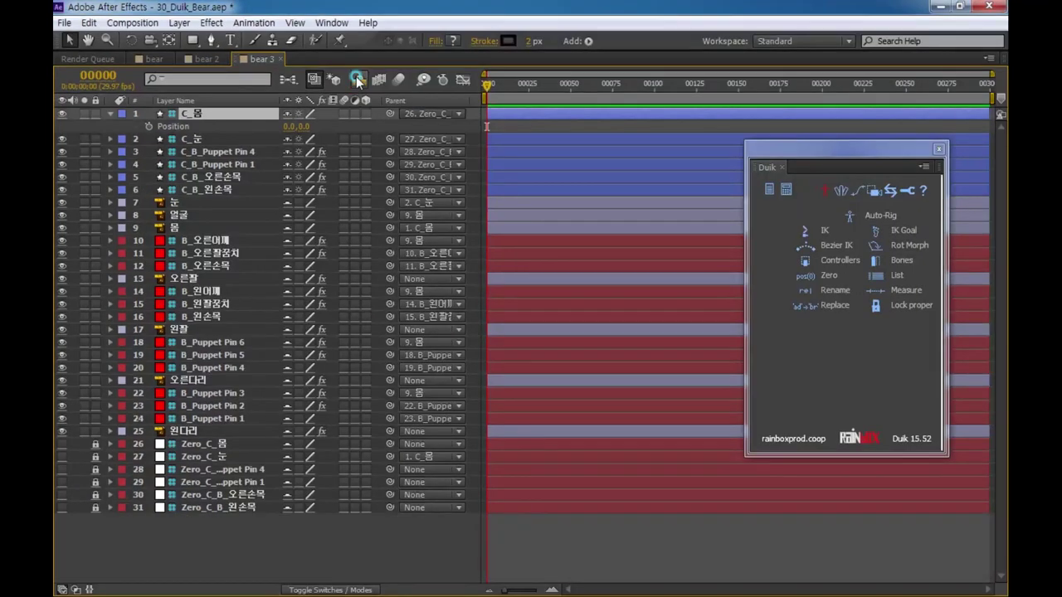
click(536, 161)
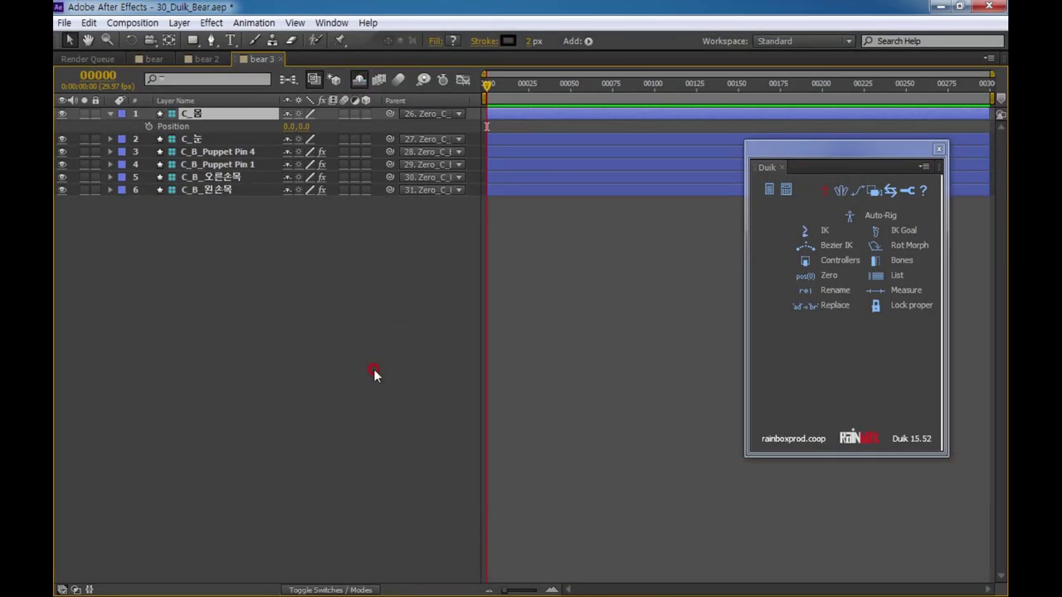
key(grave)
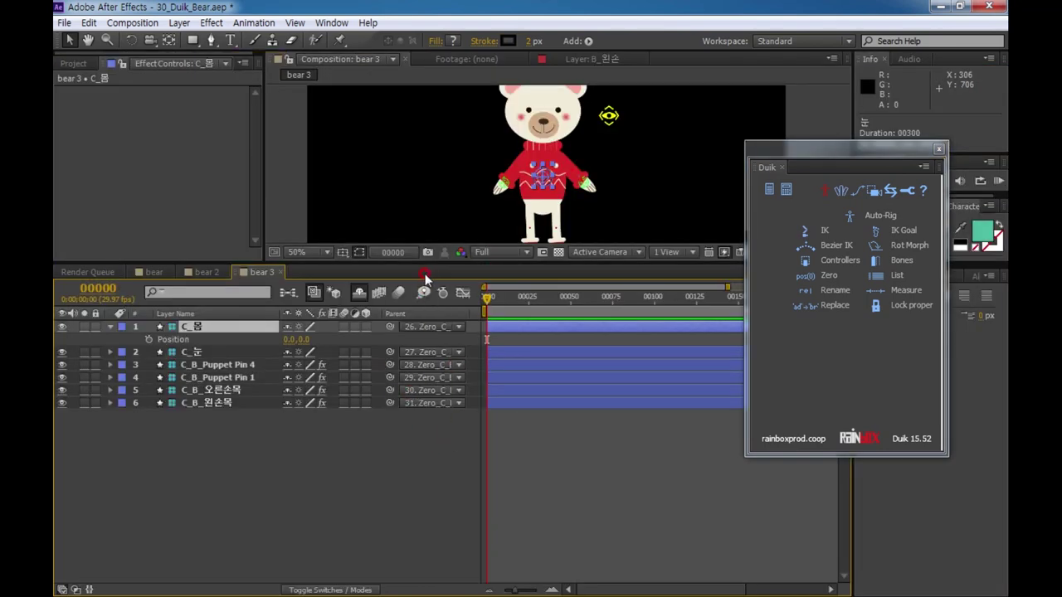
drag(429, 260, 430, 385)
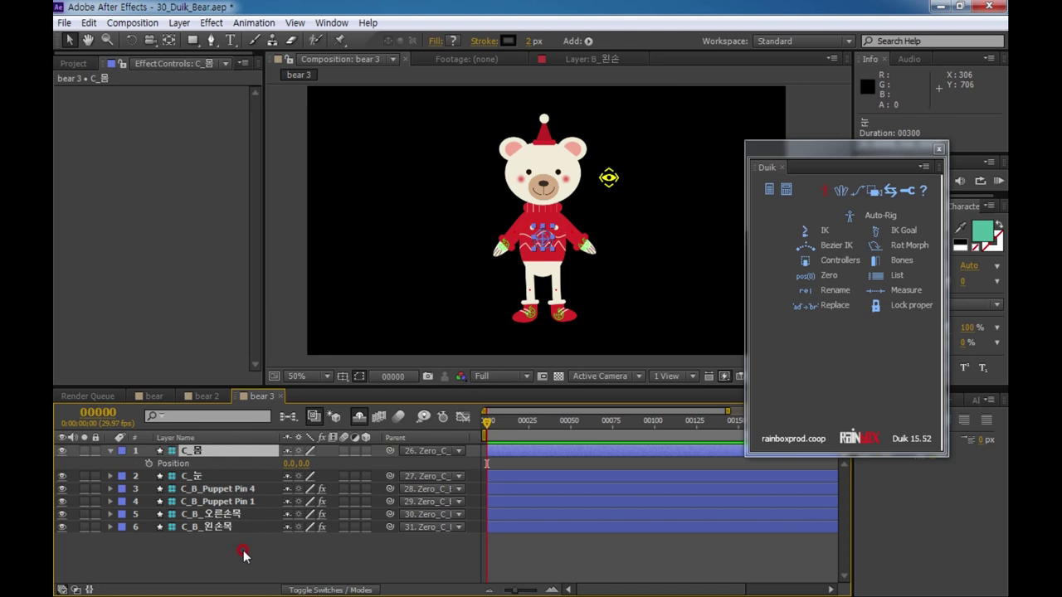
- Reveal the position of all six controllers and start keyframing it on each at frame 0
drag(243, 554, 178, 451)
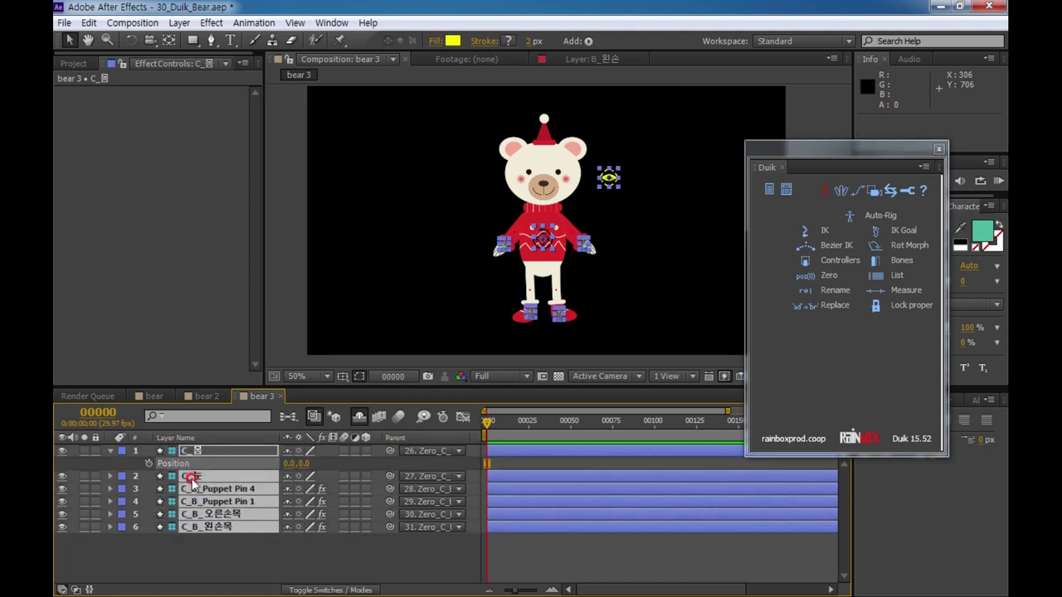
key(p)
key(p)
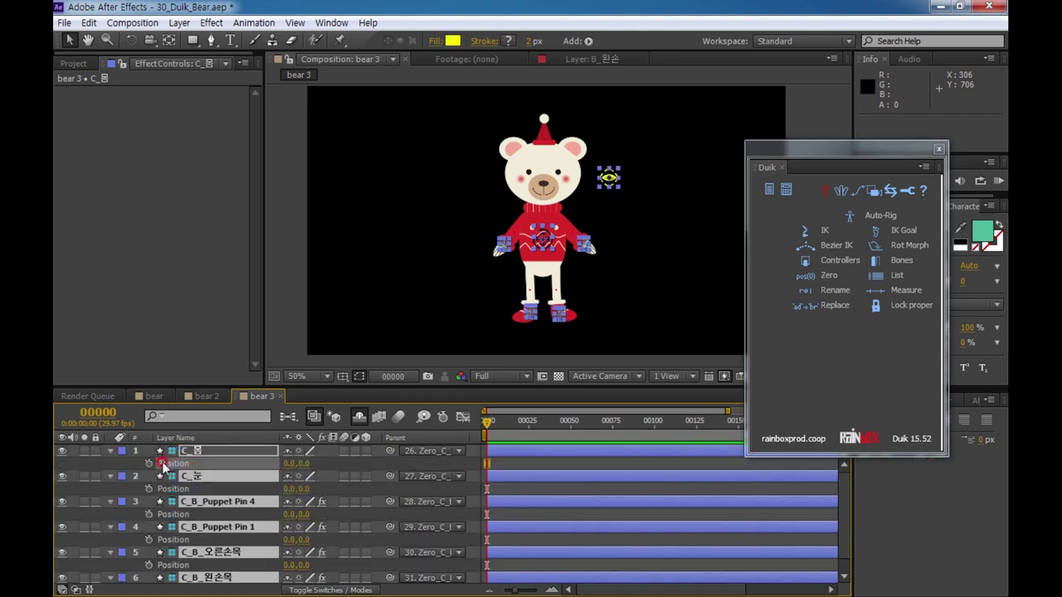
click(150, 464)
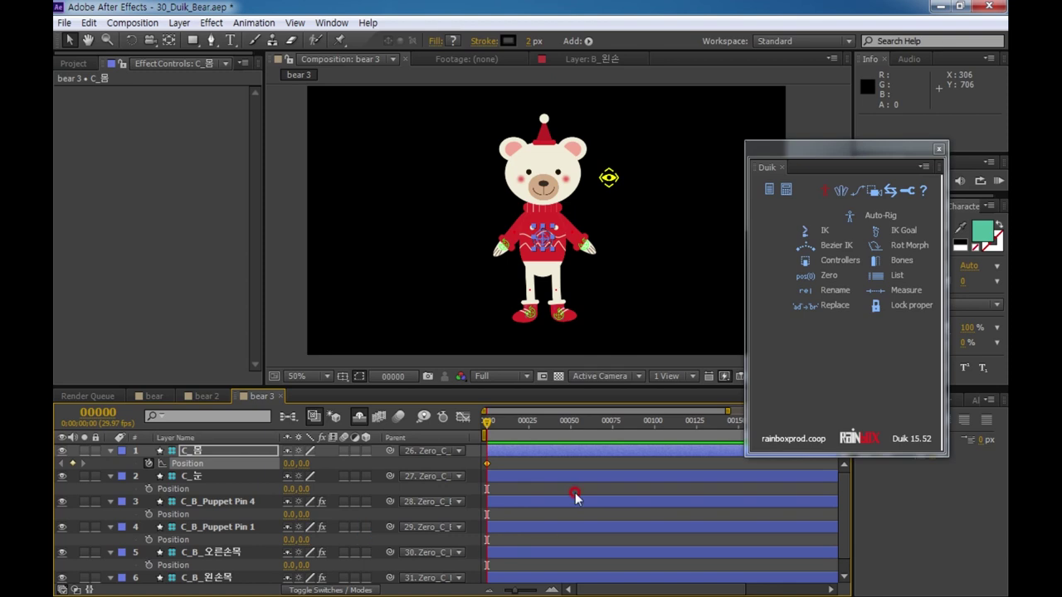
click(149, 489)
click(150, 514)
click(150, 539)
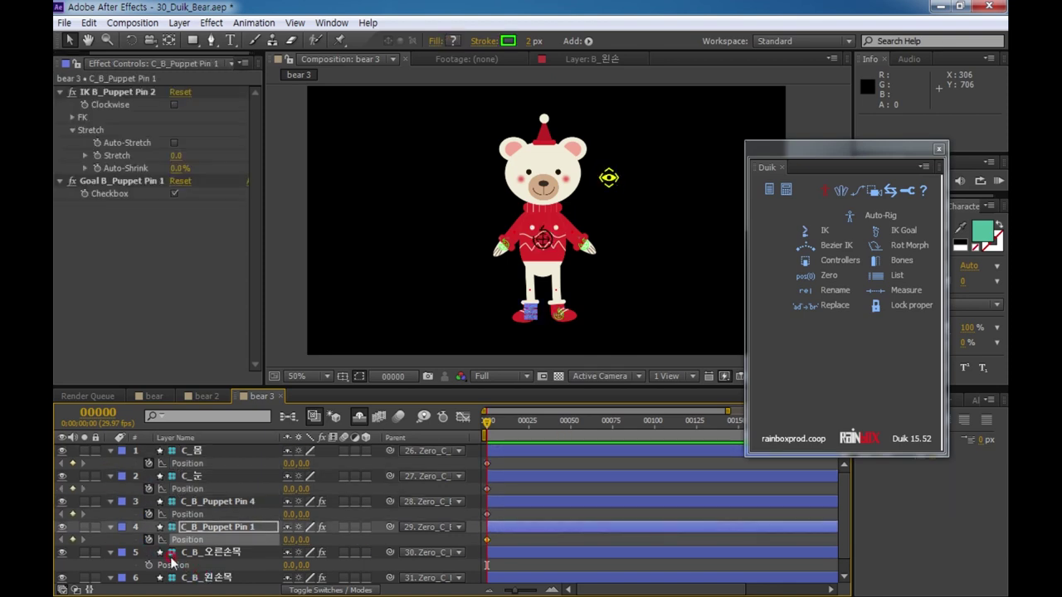
scroll(172, 562, down, 1)
click(149, 551)
click(148, 576)
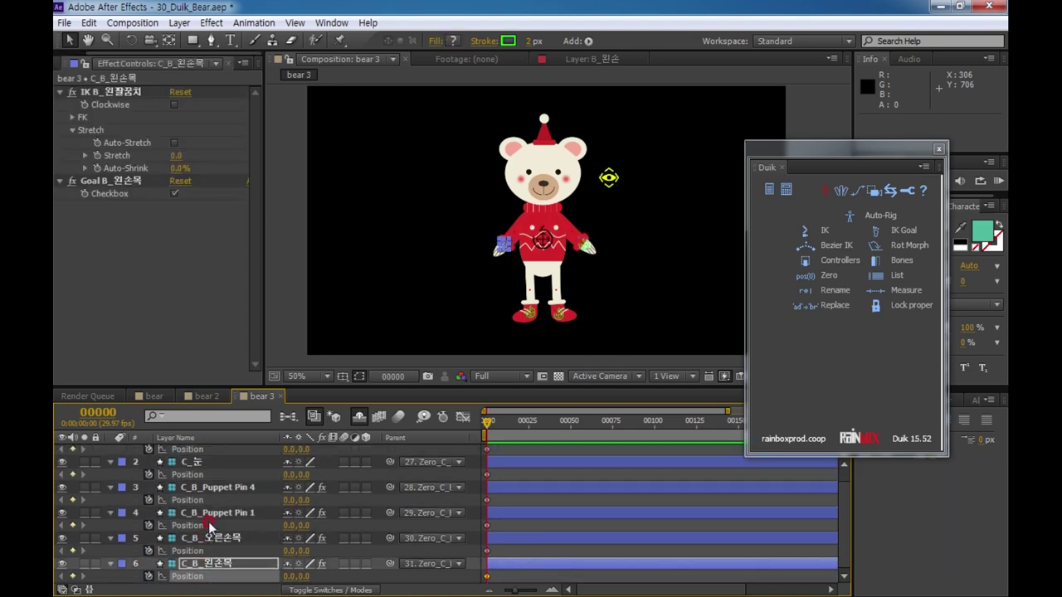
- At frame 5, move the body controller to 20, 0 and raise the wrist controllers to 32, -88 (오른손목) and 14, -90 (왼손목)
scroll(210, 527, up, 1)
click(207, 451)
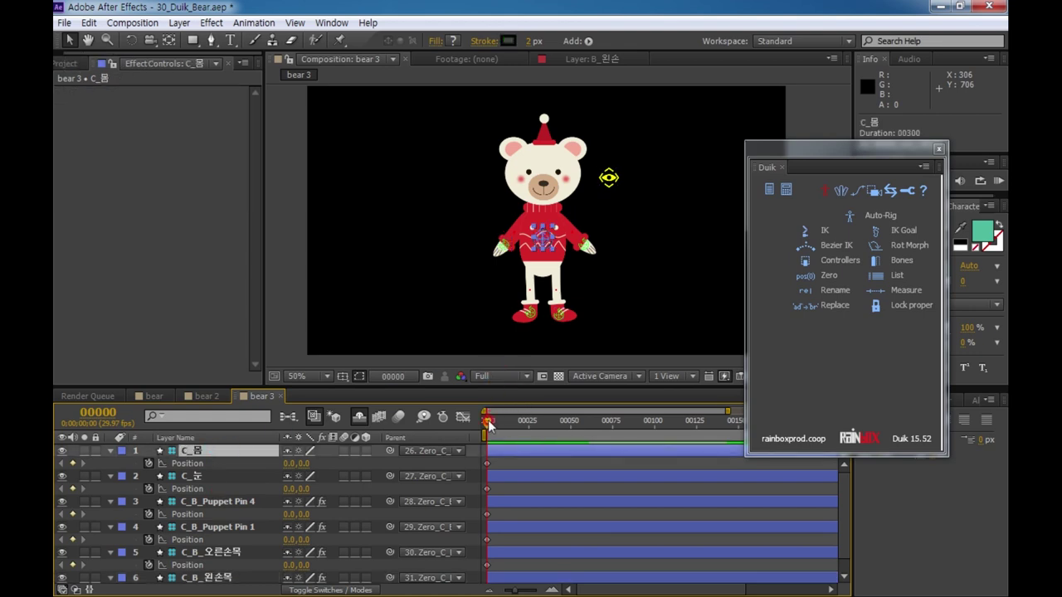
drag(488, 424, 497, 421)
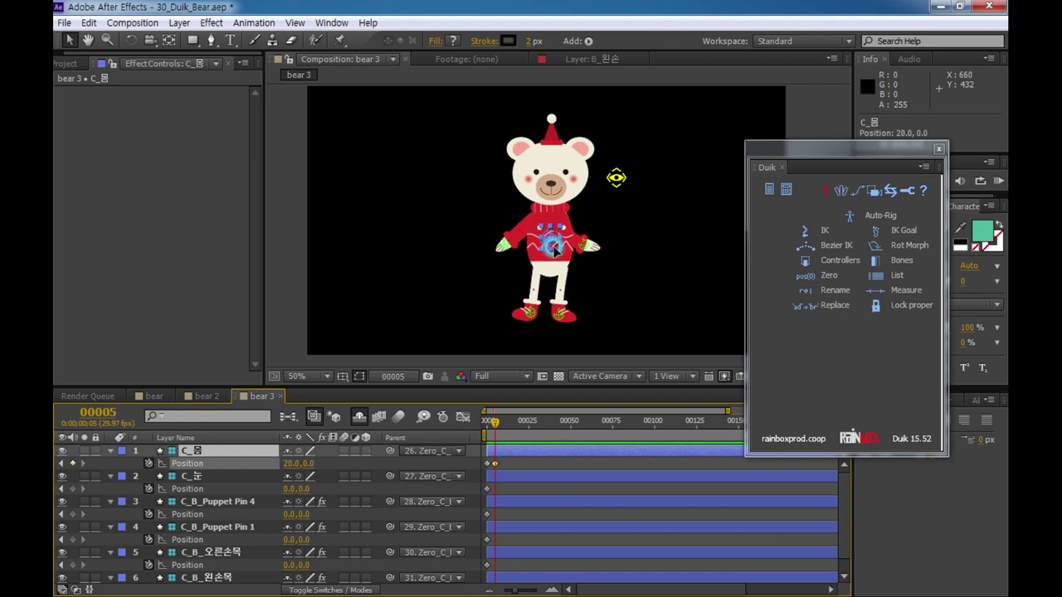
drag(547, 249, 597, 210)
drag(516, 242, 513, 214)
- Turn on Clockwise for the 왼팔꿈치 IK and raise the Puppet Pin 4 foot controller to 44, -48 at frame 5
click(67, 235)
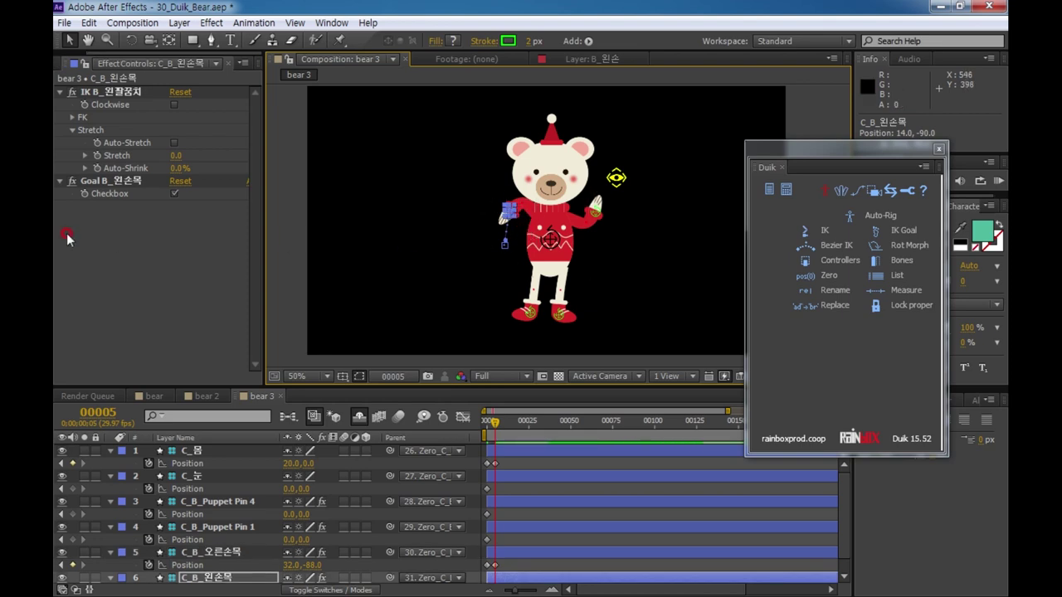
click(172, 104)
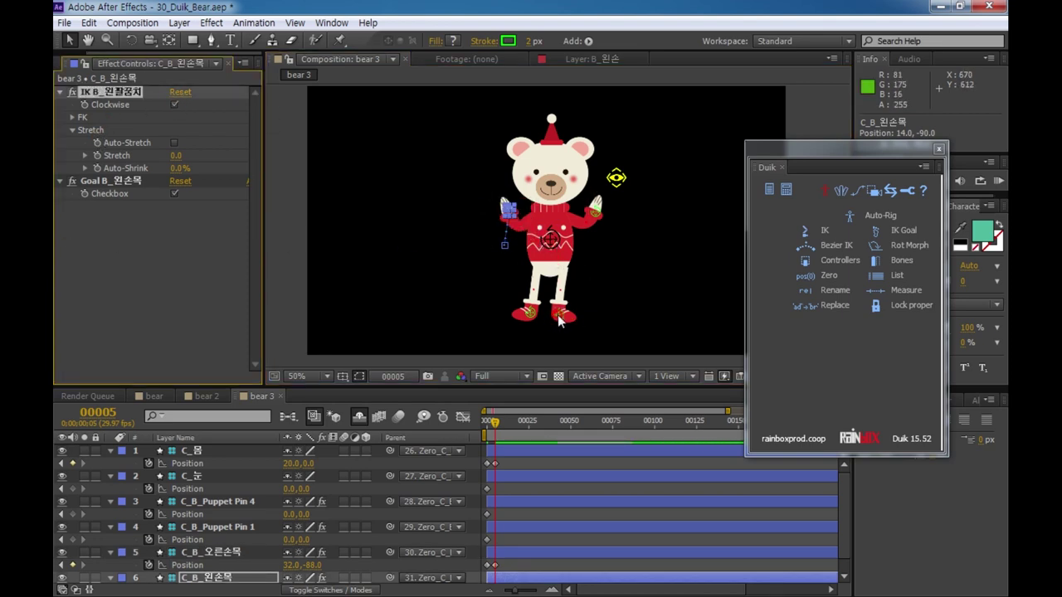
drag(560, 312, 575, 299)
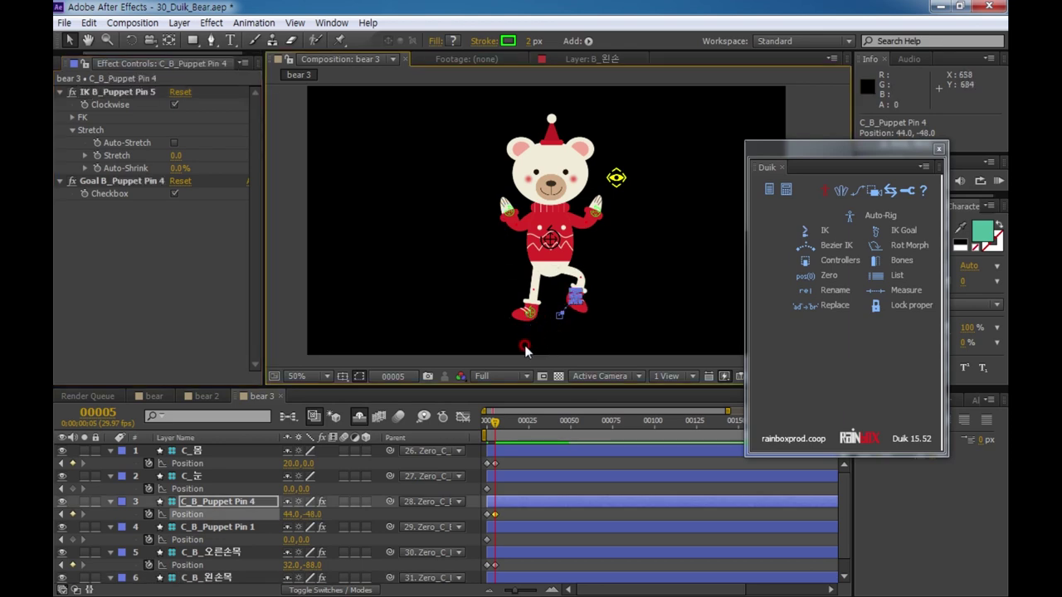
- At frame 8, place the foot controllers Puppet Pin 1 at 20, 2 and Puppet Pin 4 at 26, -6, and lower 왼손목 to 16, -50
drag(496, 429, 501, 425)
drag(527, 315, 569, 308)
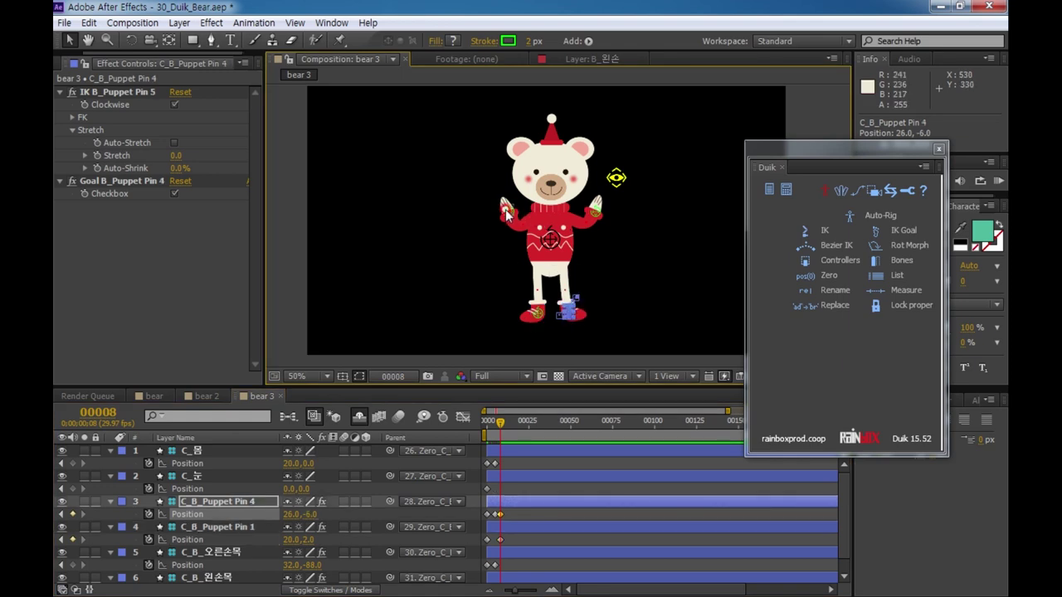
mouse_move(508, 209)
mouse_down()
mouse_move(497, 229)
mouse_move(549, 236)
mouse_move(502, 235)
mouse_move(513, 224)
mouse_up()
click(535, 226)
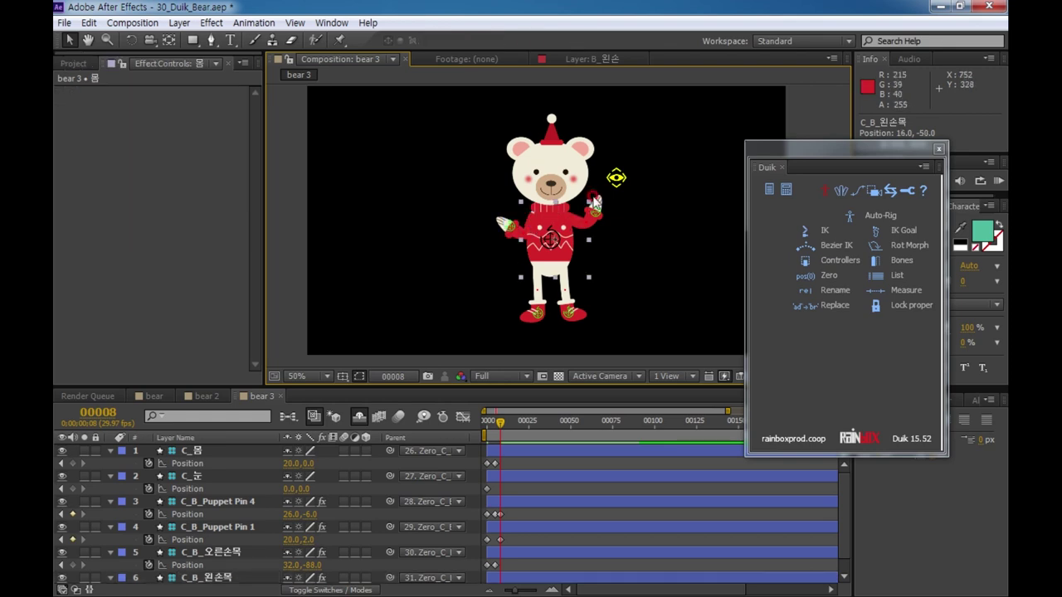
- At frame 8, move the eye controller to -4, -22, the body controller to 24, -30 and the 오른손목 controller to 30, -38
click(619, 179)
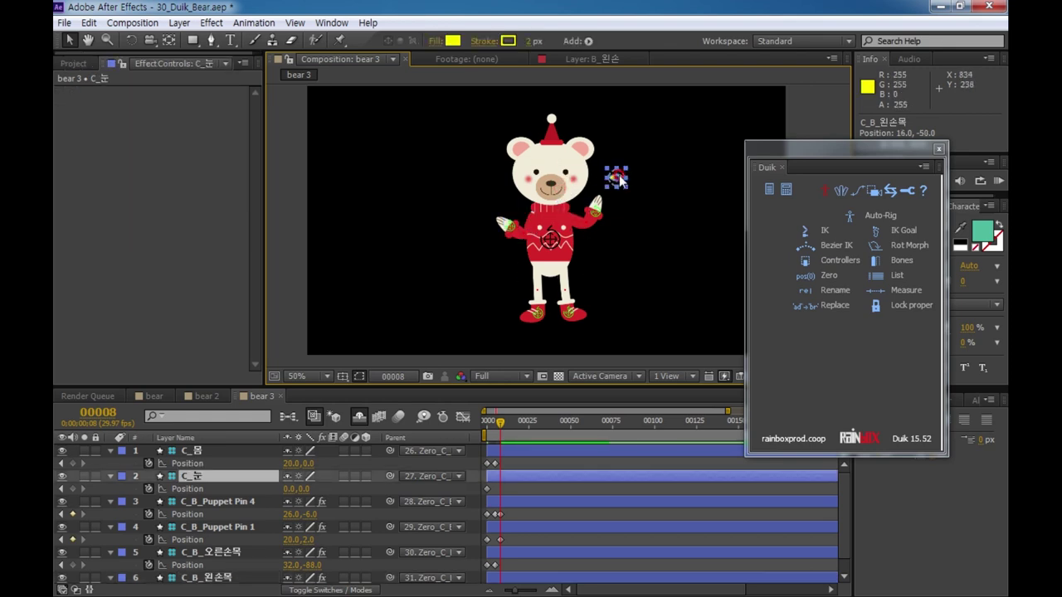
drag(614, 179, 613, 170)
drag(550, 236, 593, 234)
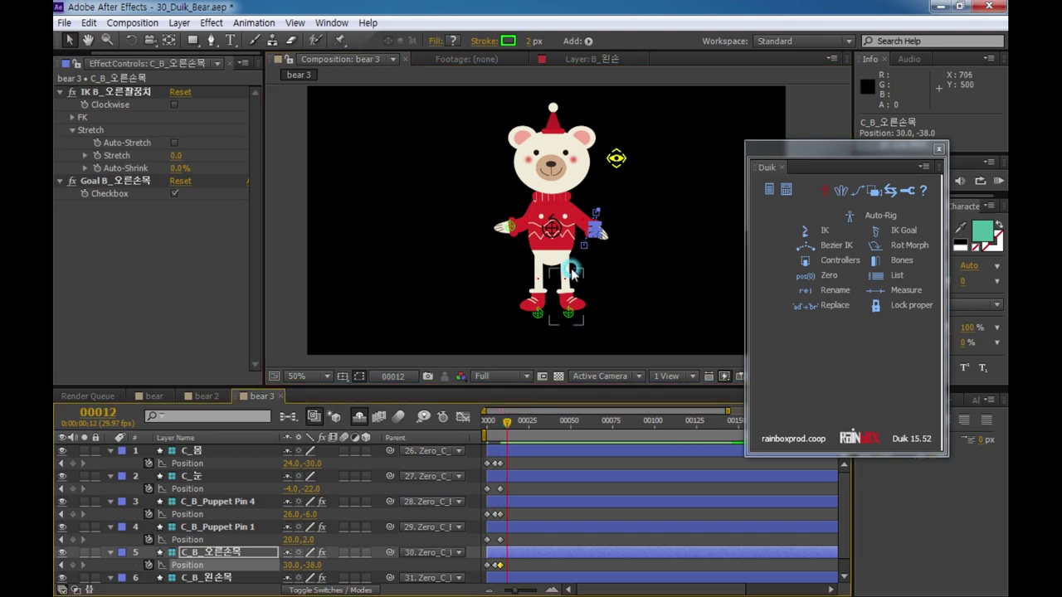
- At frame 12, pose the body controller at 24, 2, 오른손목 at 14, -88, 왼손목 at -12, 0 and the eye controller at -22, -6
drag(550, 226, 591, 218)
click(500, 242)
drag(616, 173, 609, 178)
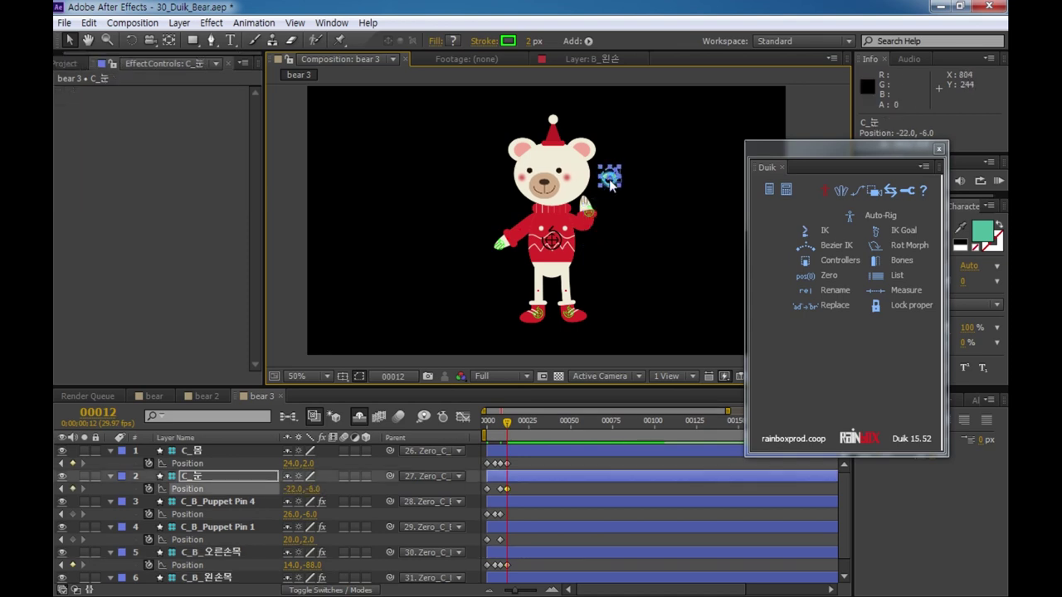
- Raise the Puppet Pin 1 foot controller to 7, -42 at frame 12
click(568, 297)
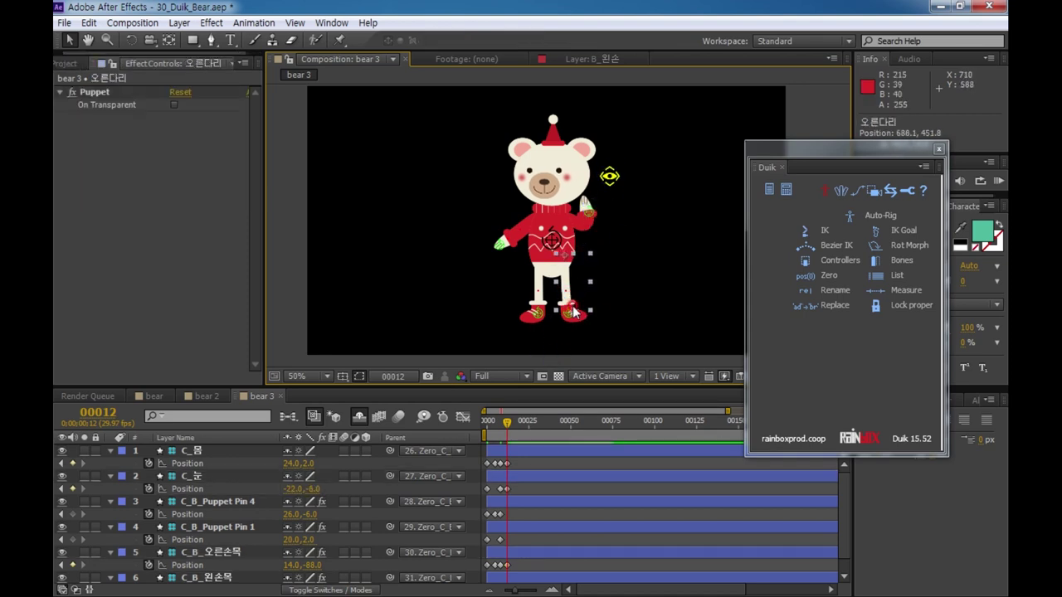
drag(574, 311, 578, 326)
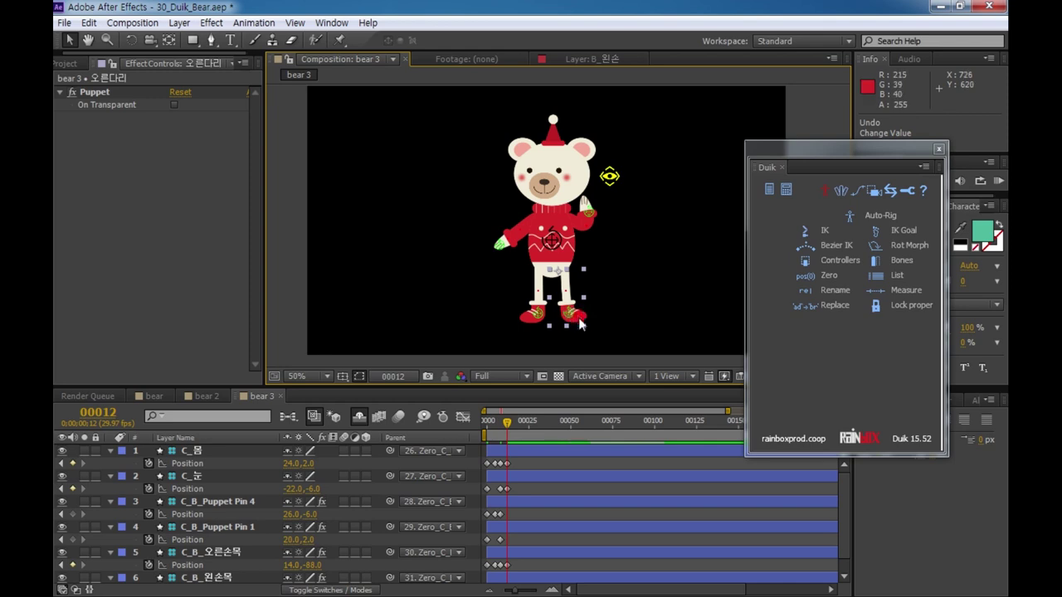
scroll(567, 253, up, 2)
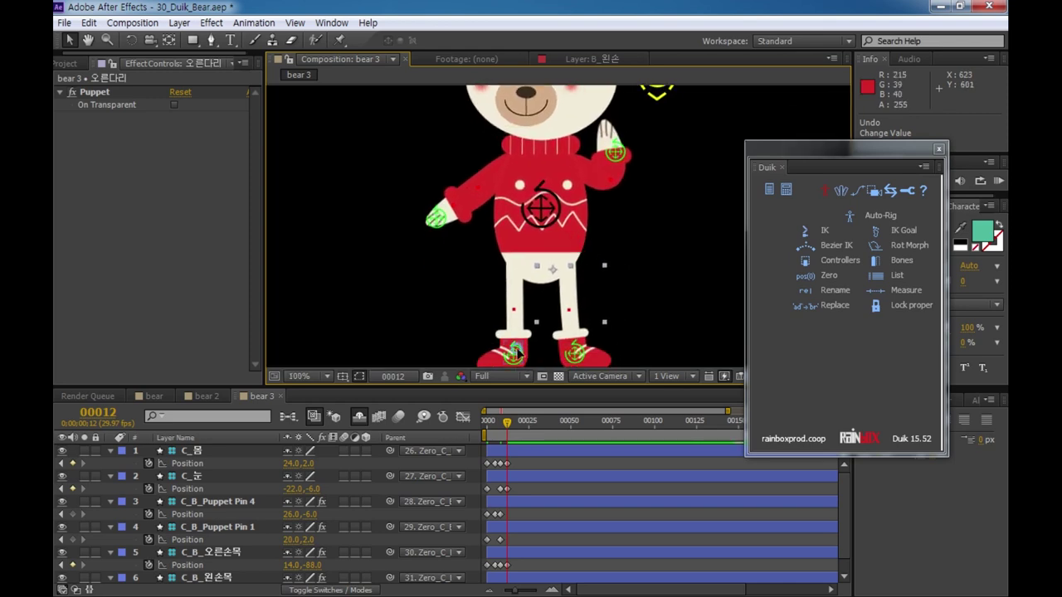
click(513, 354)
drag(513, 354, 512, 328)
drag(594, 313, 622, 301)
scroll(524, 417, down, 1)
scroll(575, 334, down, 1)
- Scrub the animation from frame 0 to frame 18 to check the bear's motion
drag(507, 420, 481, 425)
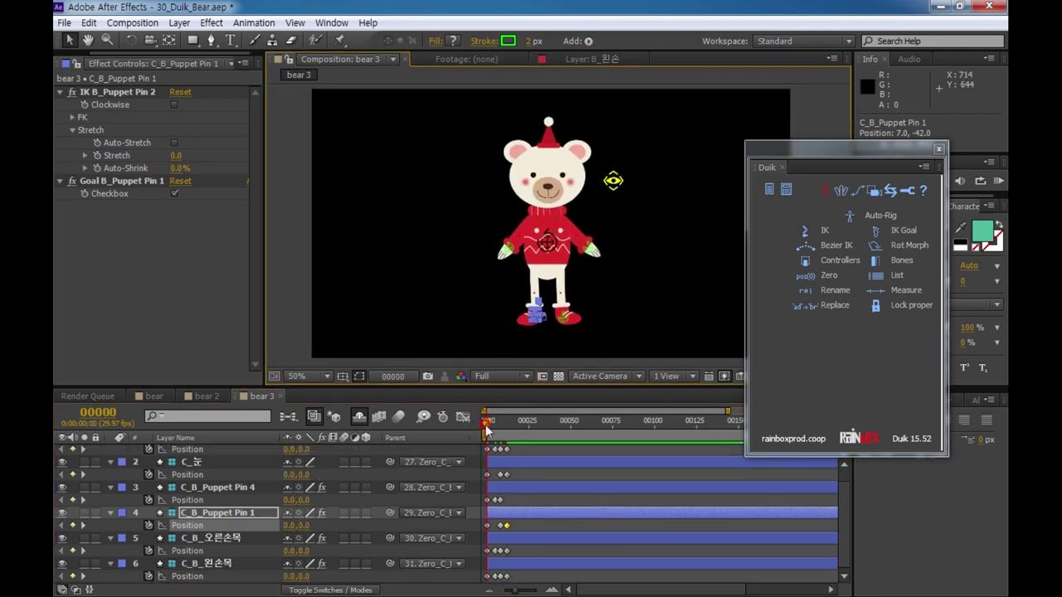
drag(494, 426, 517, 446)
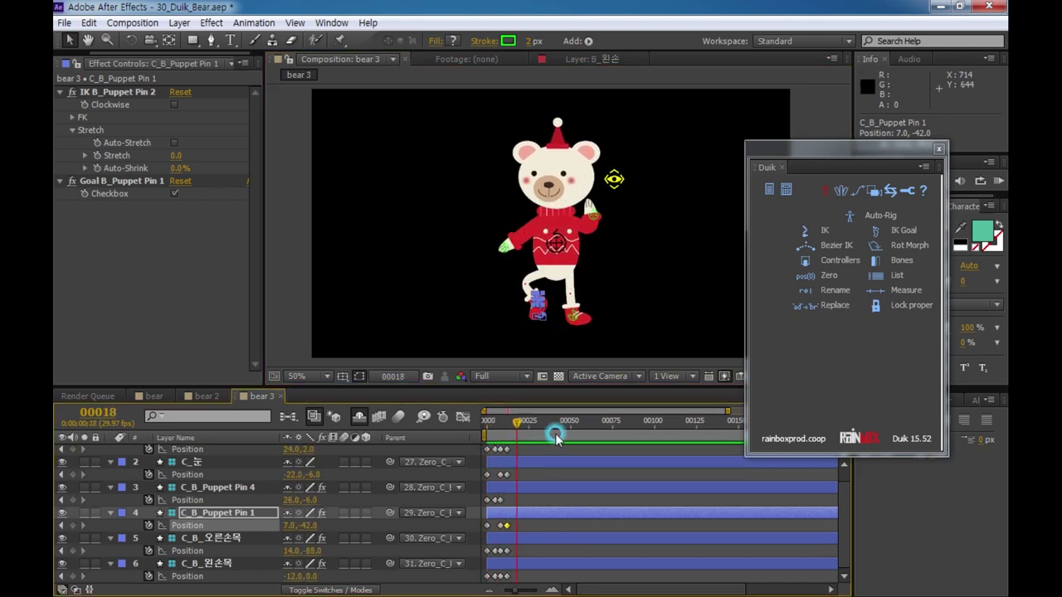
click(437, 379)
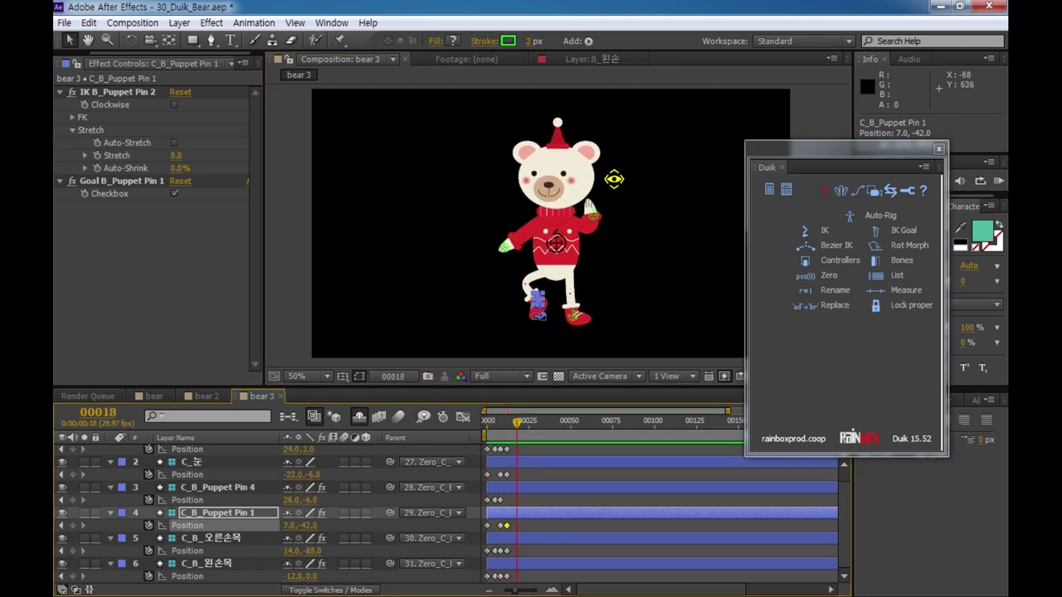